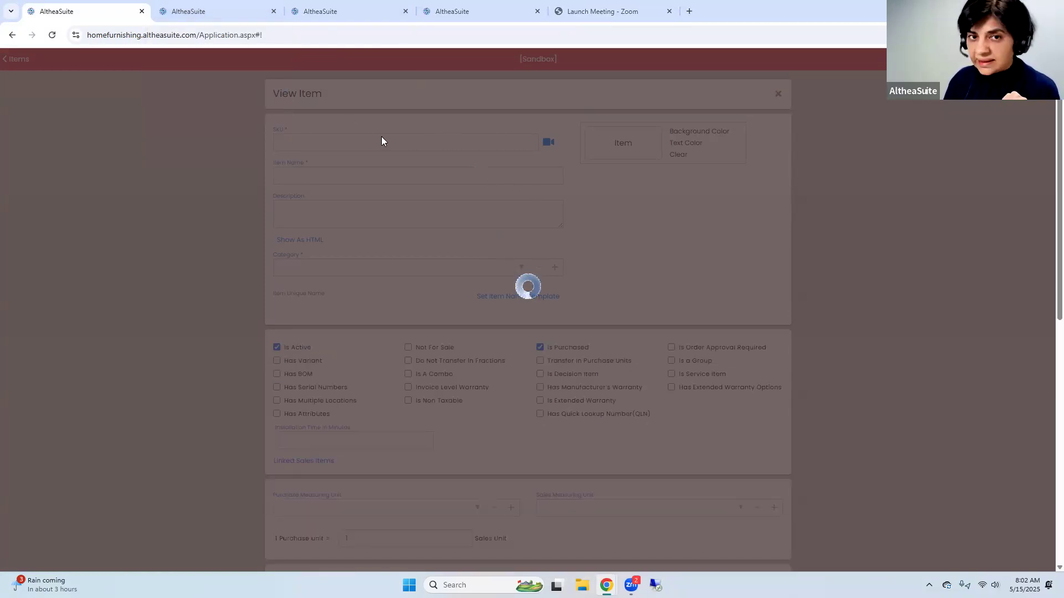
Review the James Rocking Recliner item's serial number, attribute and quick lookup settings, and close the item
scroll(614, 395, down, 2)
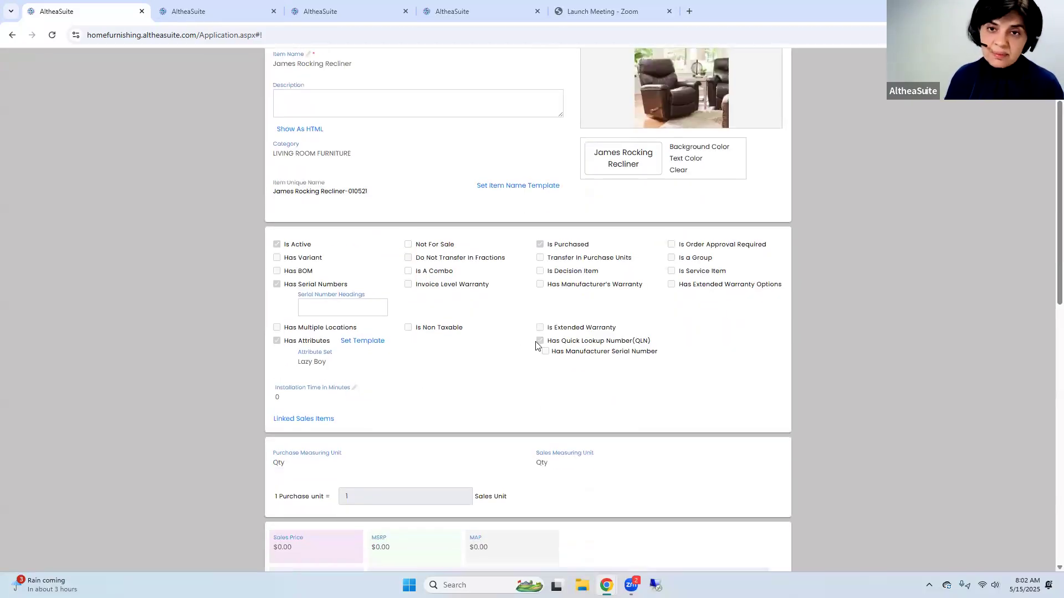
scroll(641, 256, up, 2)
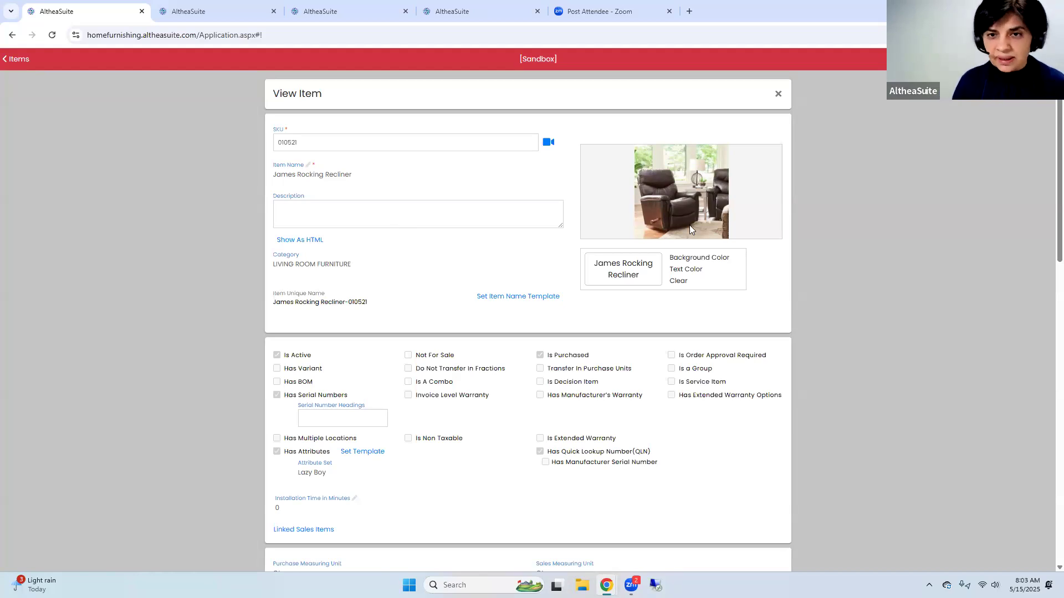
click(778, 94)
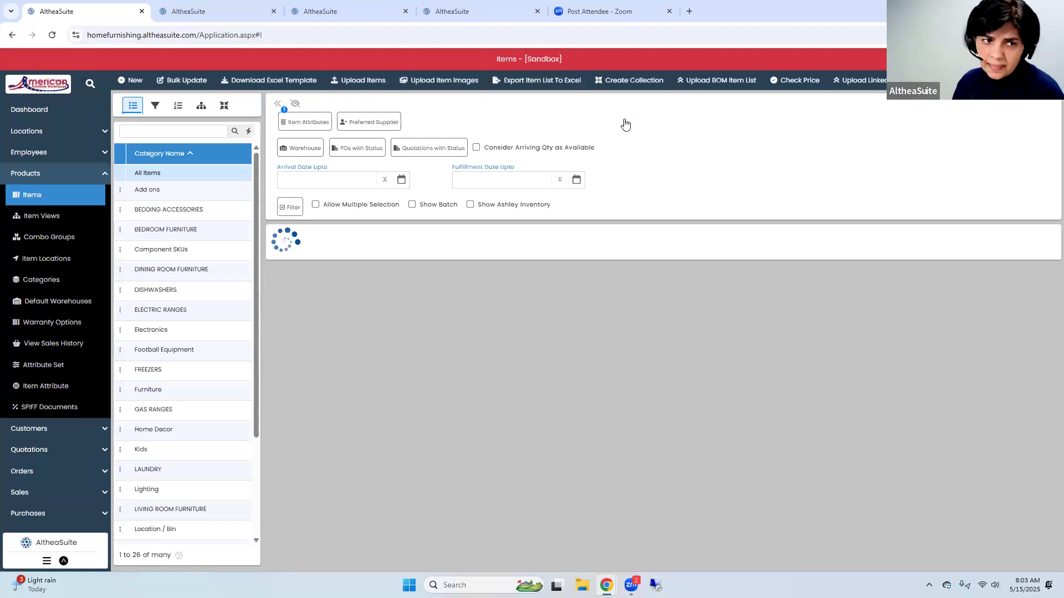
Review the list of item attributes and view the attributes contained in the Lazy Boy attribute set
click(45, 389)
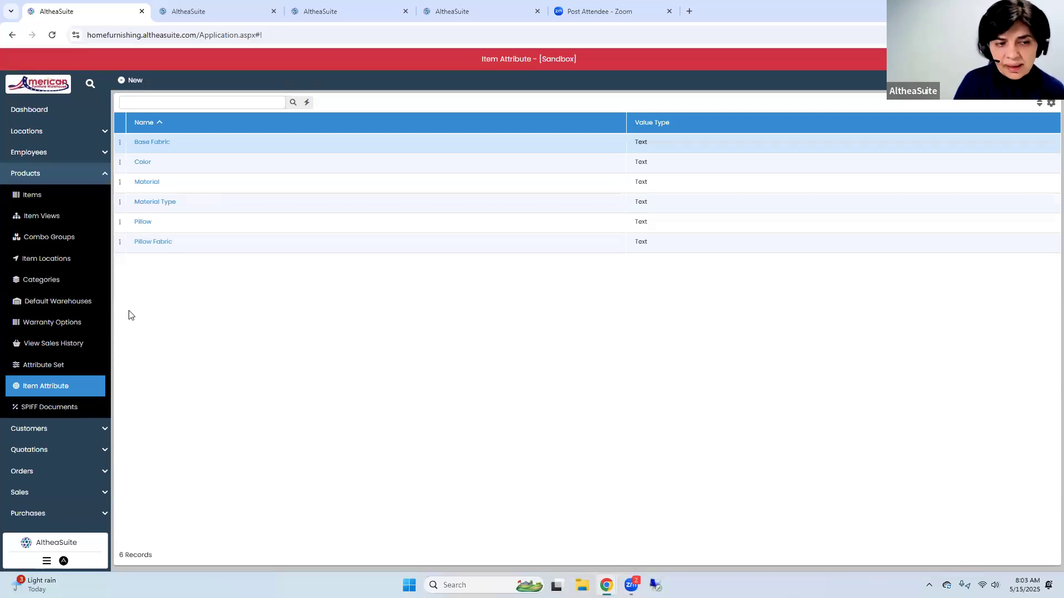
click(78, 366)
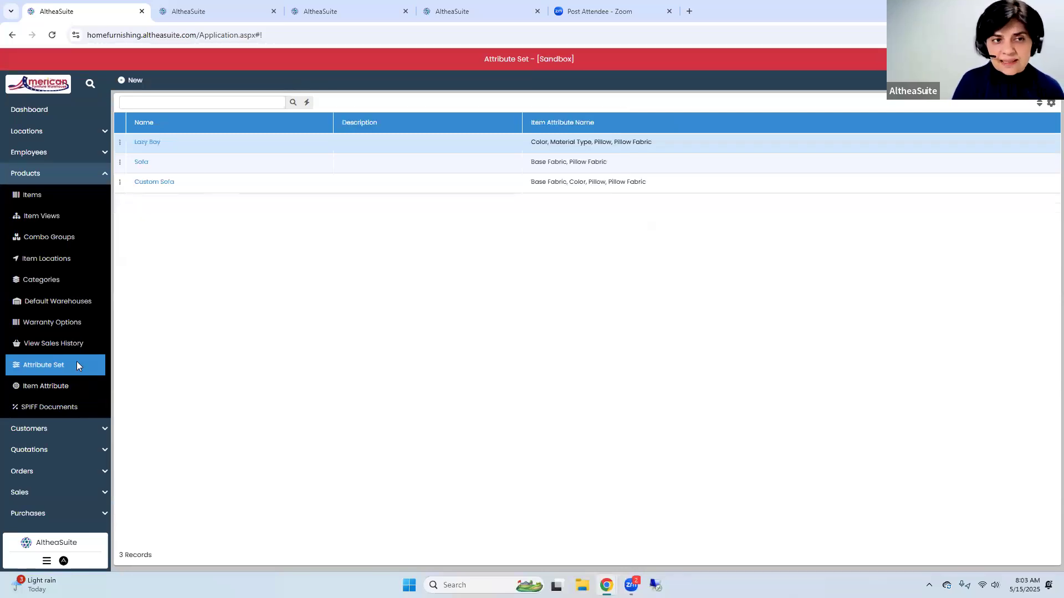
click(120, 142)
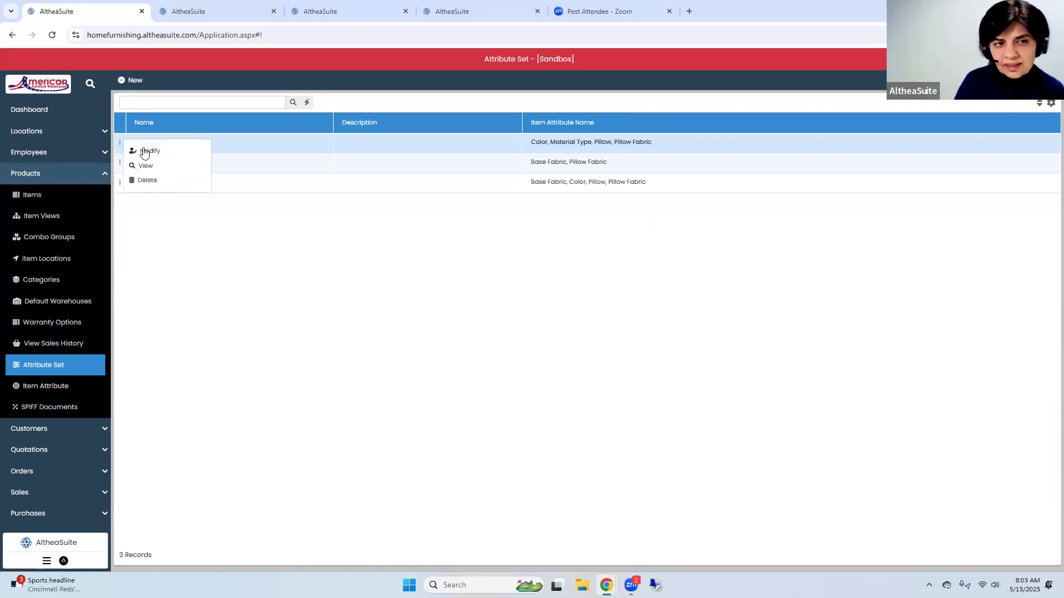
click(144, 166)
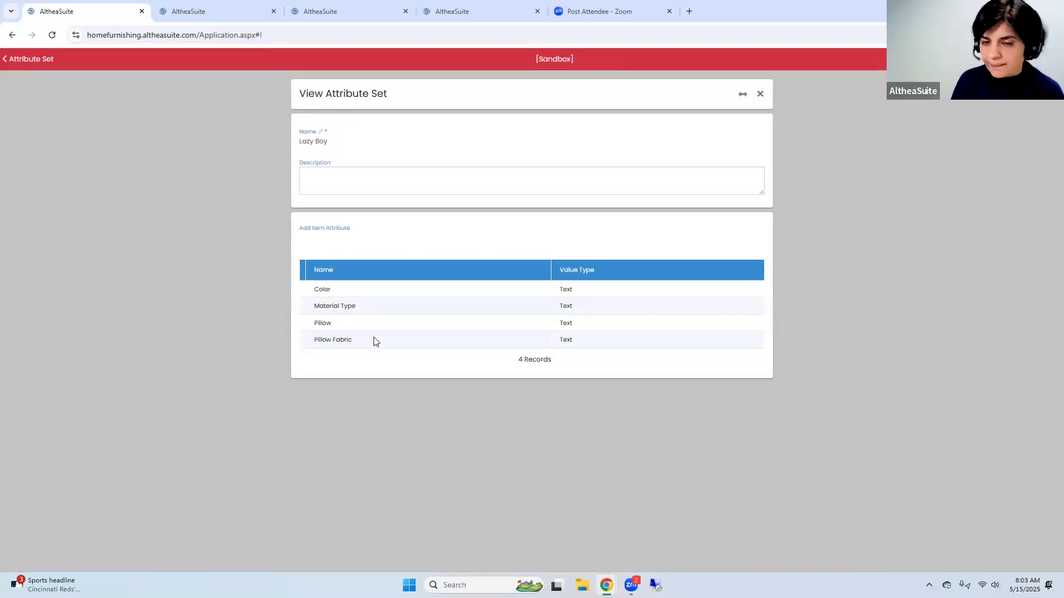
click(760, 96)
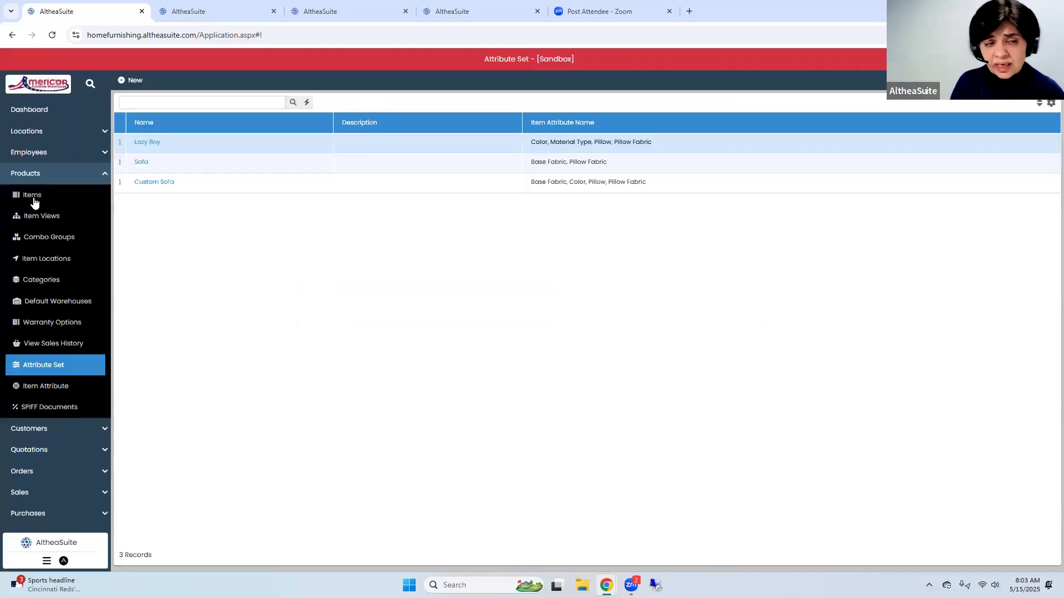
Filter the items list to items that have an attribute set
click(33, 199)
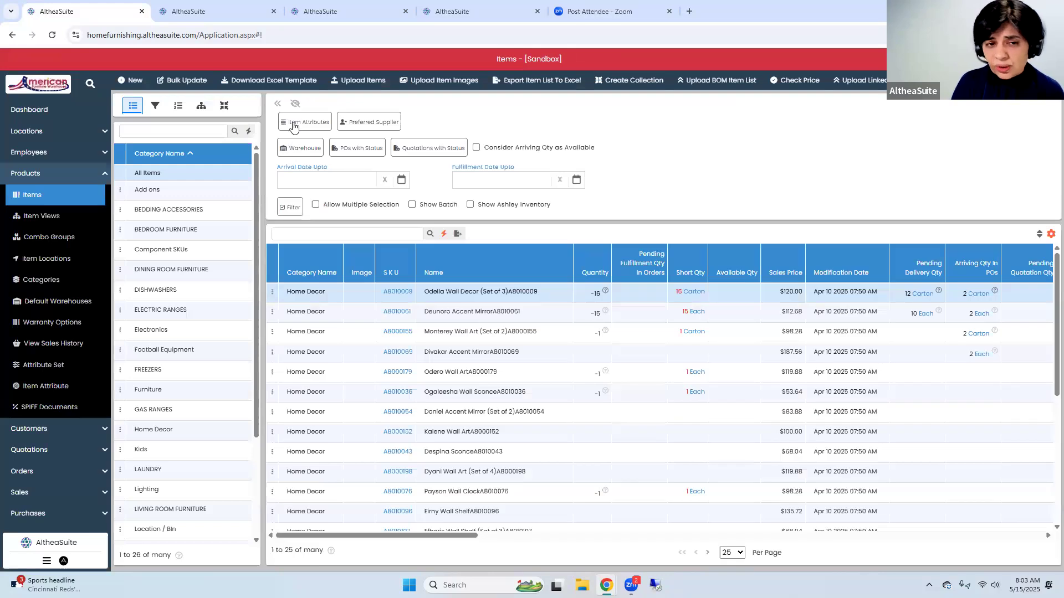
click(294, 123)
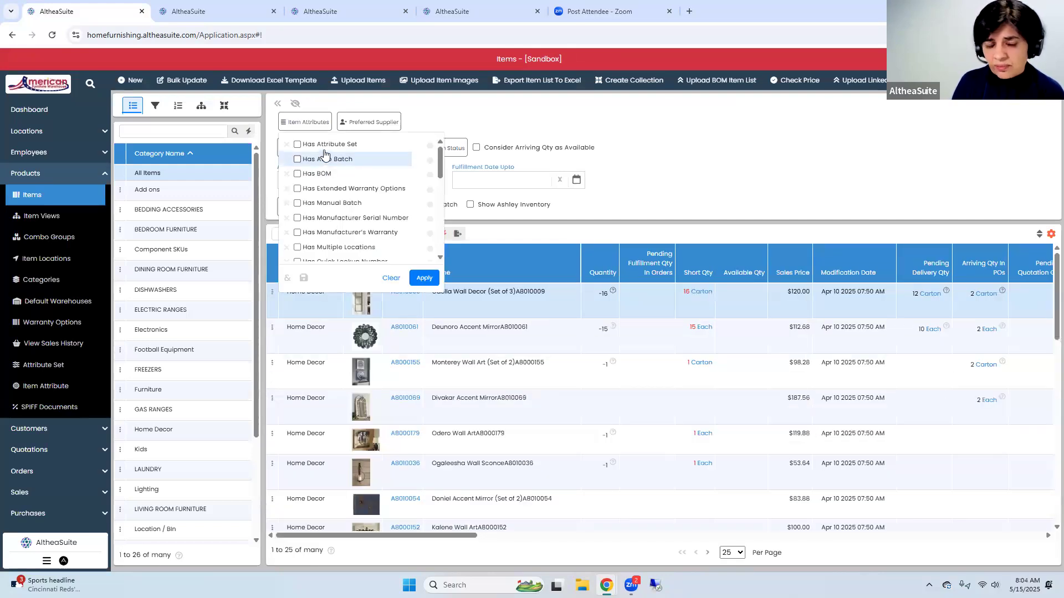
click(323, 145)
click(424, 278)
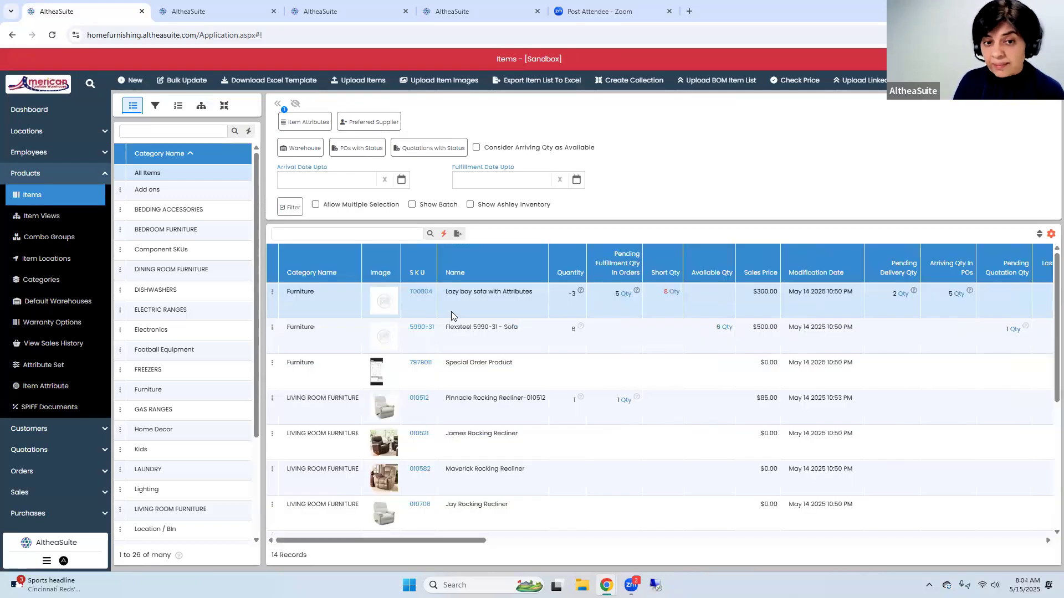
scroll(453, 314, down, 2)
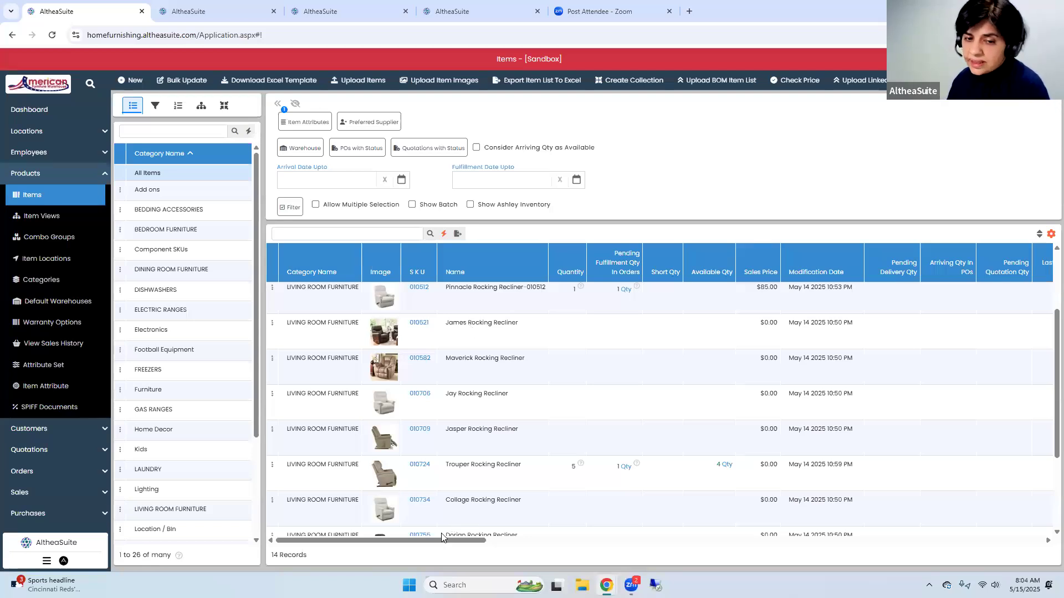
Try a bulk edit of the items selected in the item manager, applying Has Attributes with the Lazy Boy attribute set
click(176, 78)
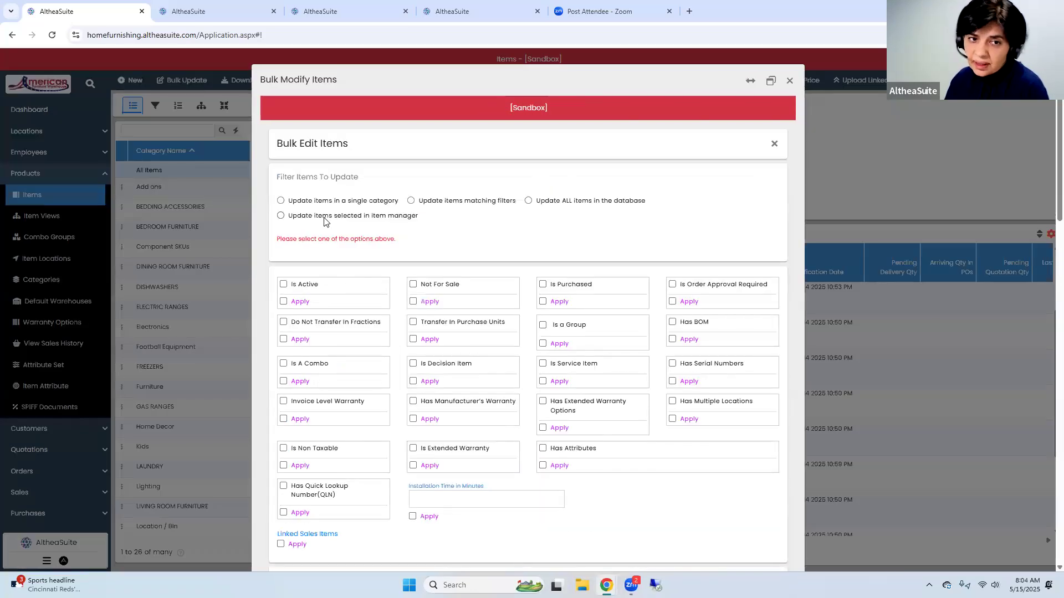
scroll(704, 459, down, 1)
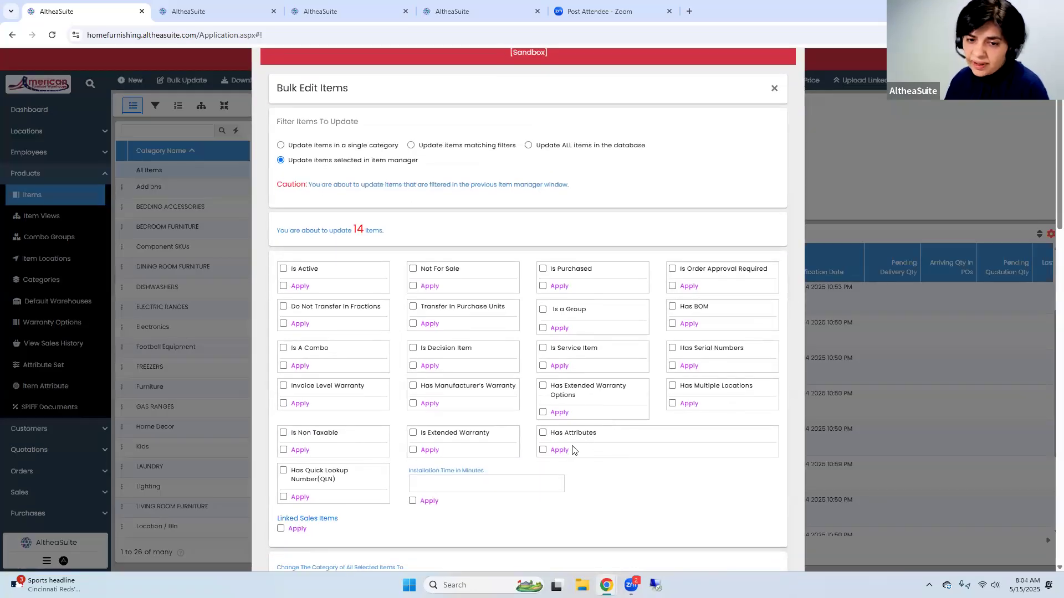
click(543, 433)
click(543, 450)
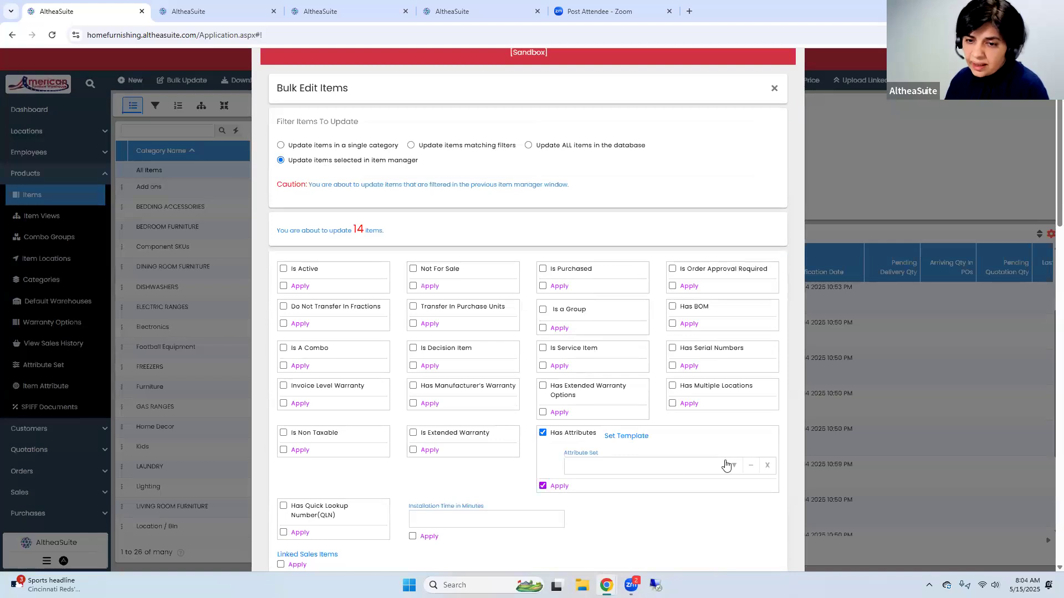
click(728, 472)
click(663, 507)
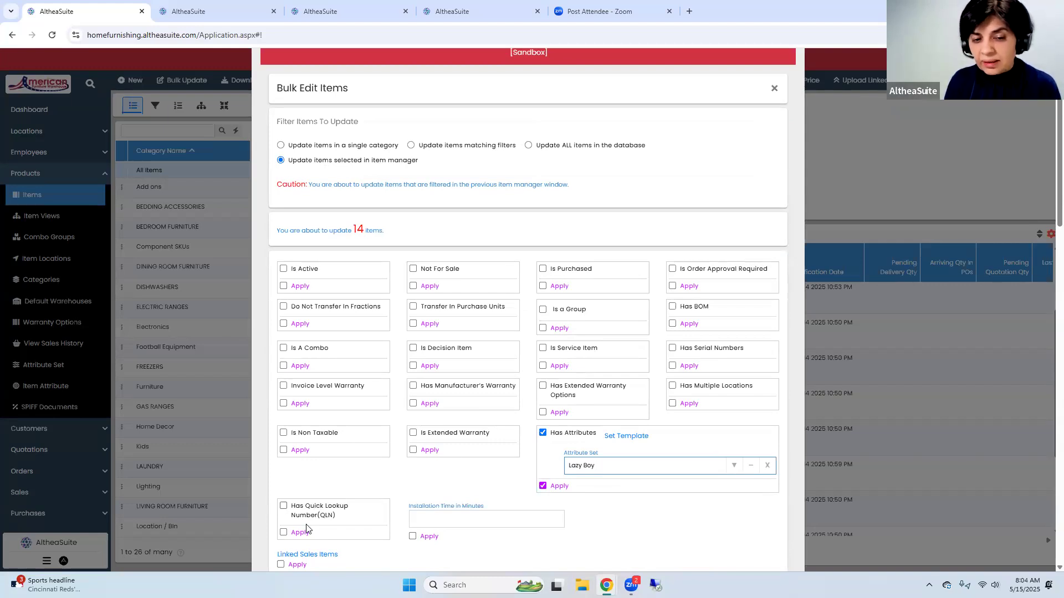
Try applying Has Quick Lookup Number (QLN) in the bulk edit, and close the form without saving
click(284, 506)
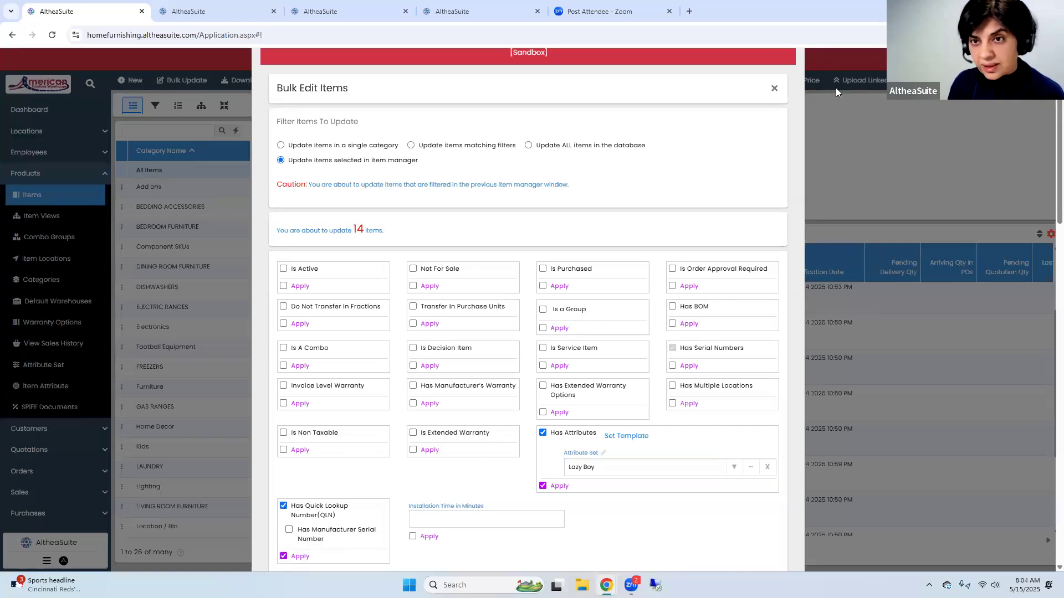
scroll(775, 89, up, 1)
click(789, 84)
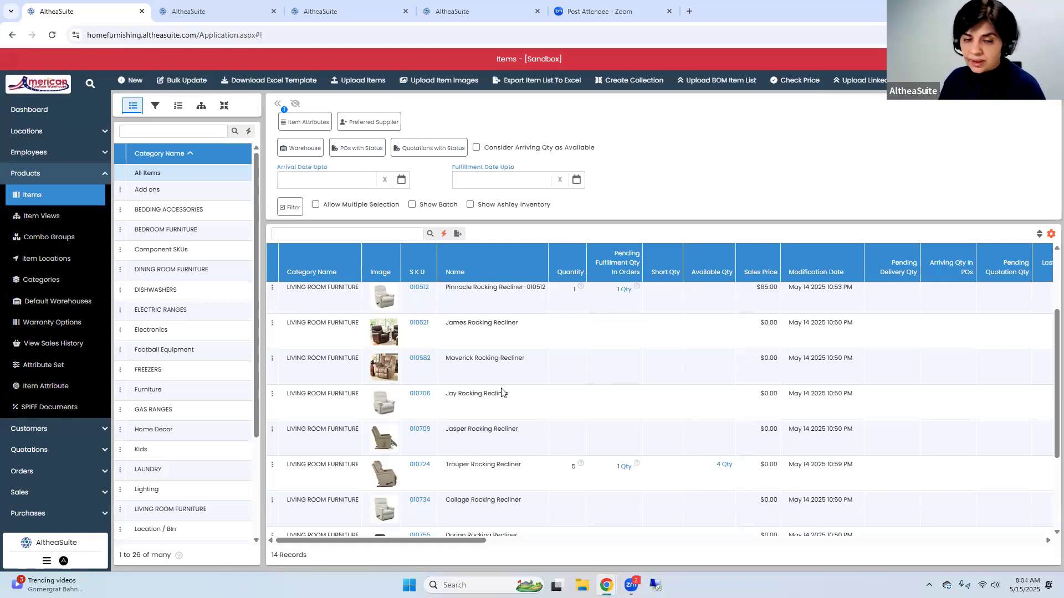
Compare the attribute details and quick lookup numbers of the Trouper Rocking Recliner units in the Serial Numbers list
click(187, 11)
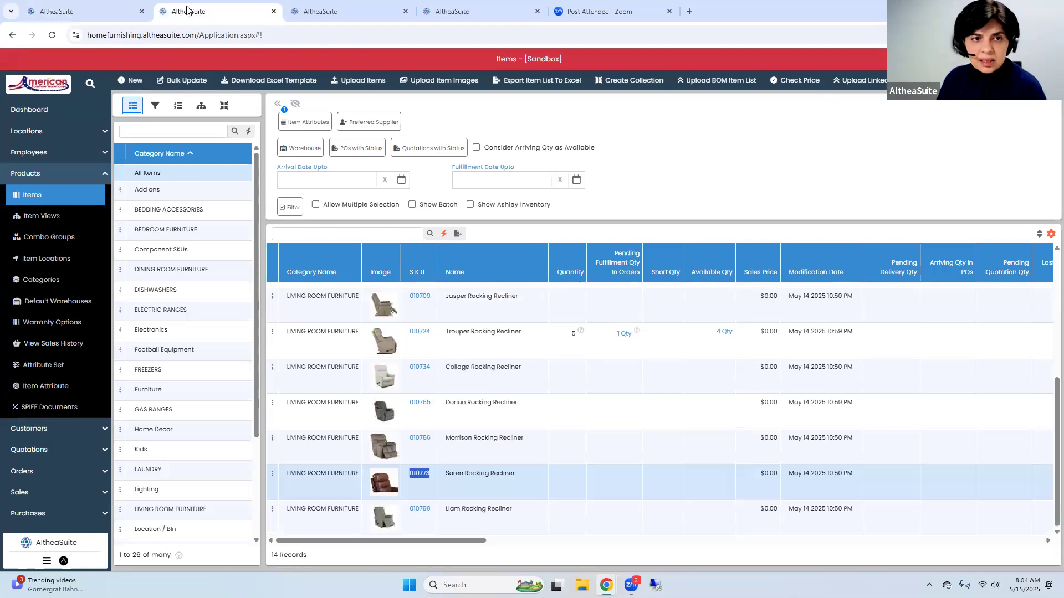
click(327, 11)
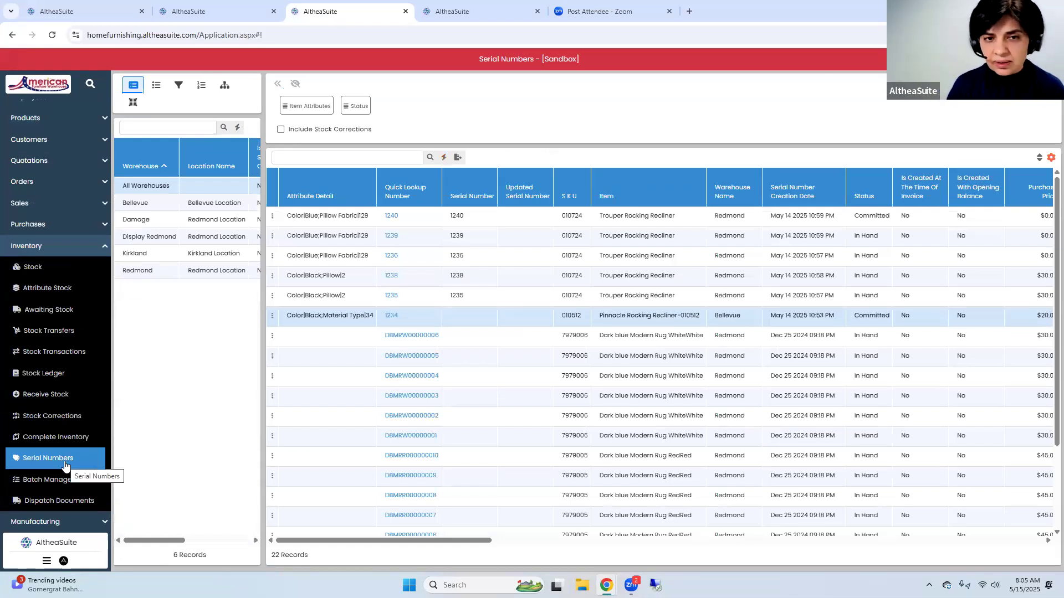
click(421, 224)
click(429, 239)
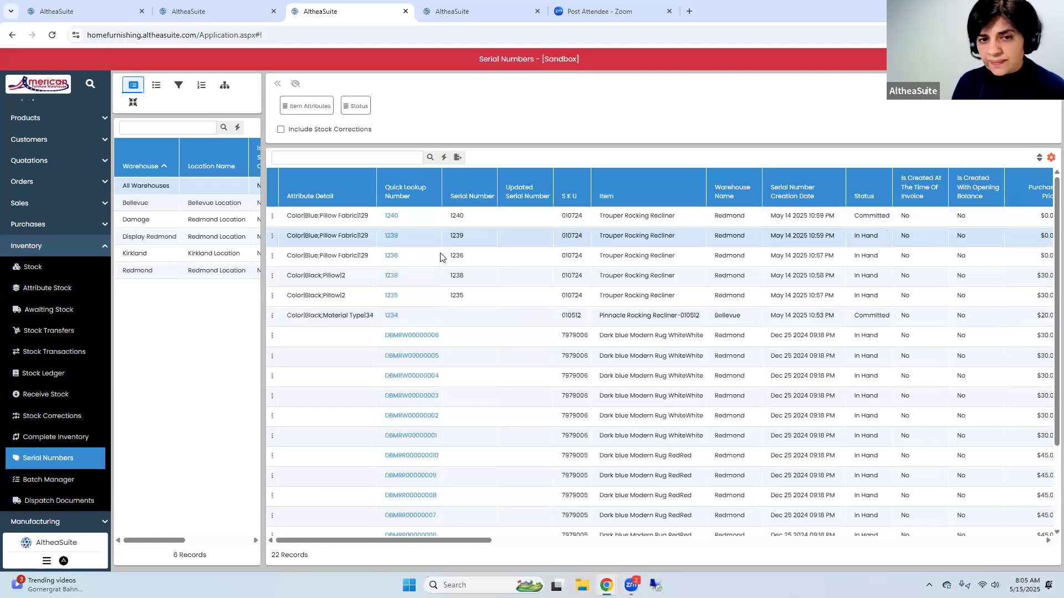
click(585, 220)
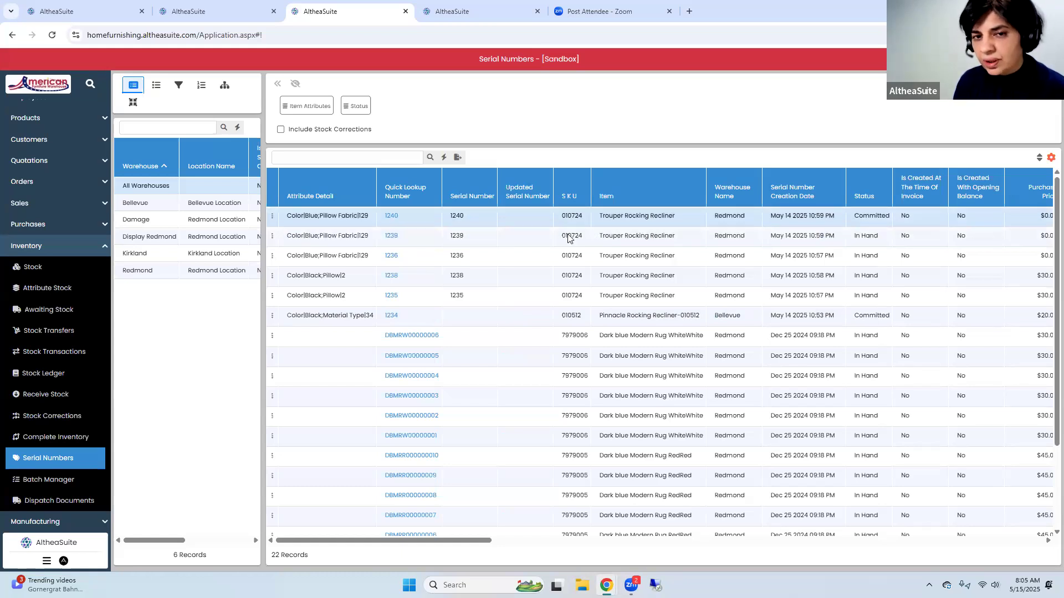
click(549, 239)
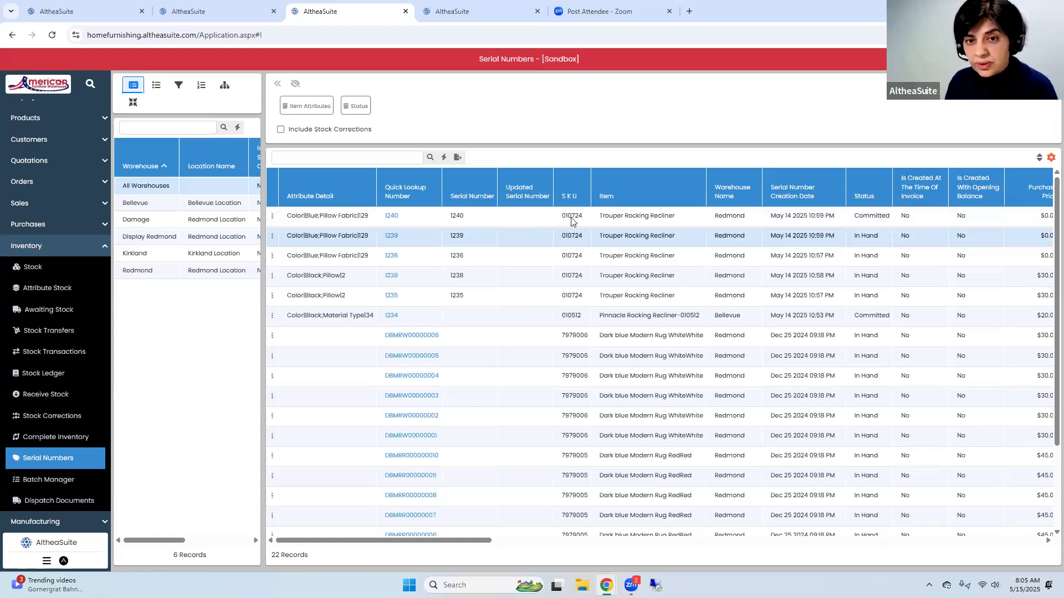
click(489, 223)
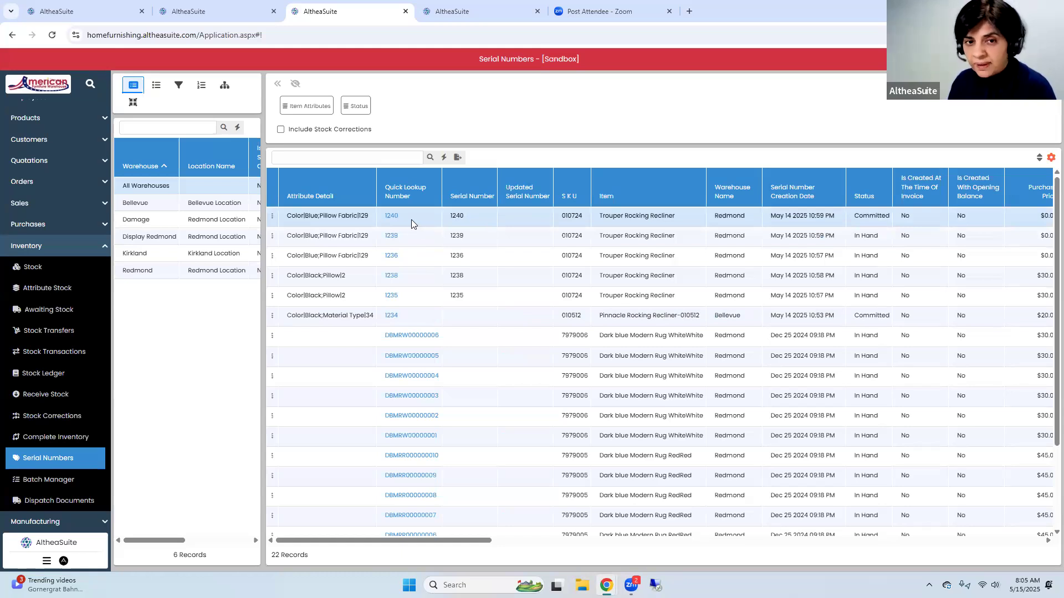
click(359, 241)
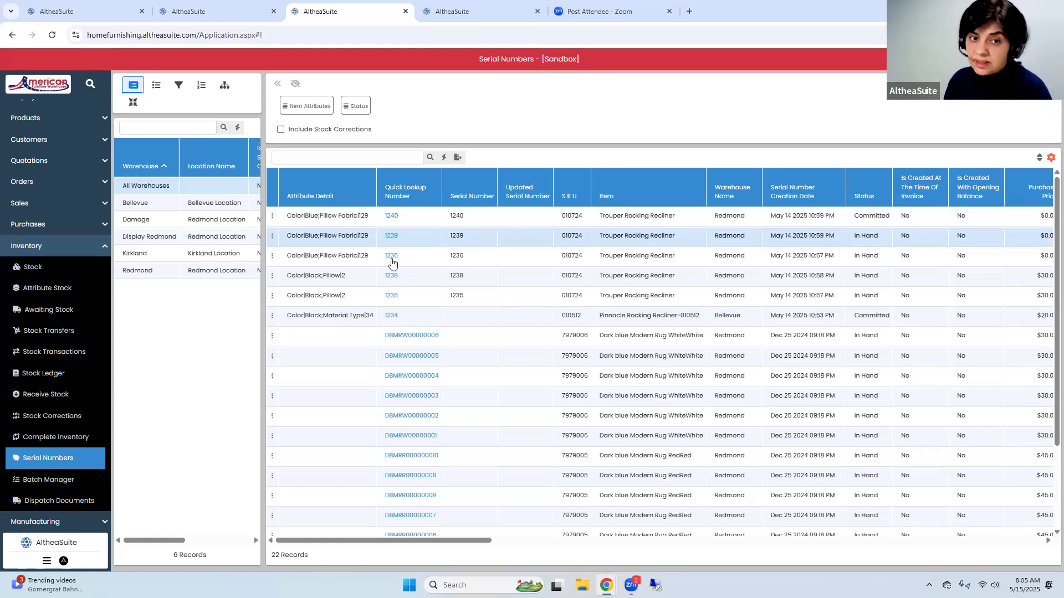
click(415, 265)
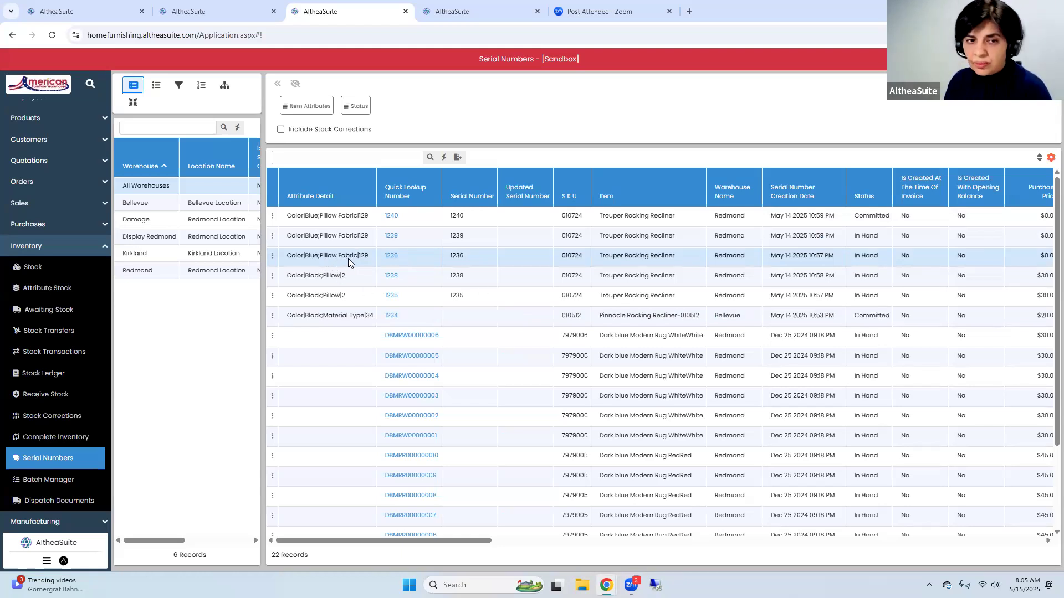
click(349, 283)
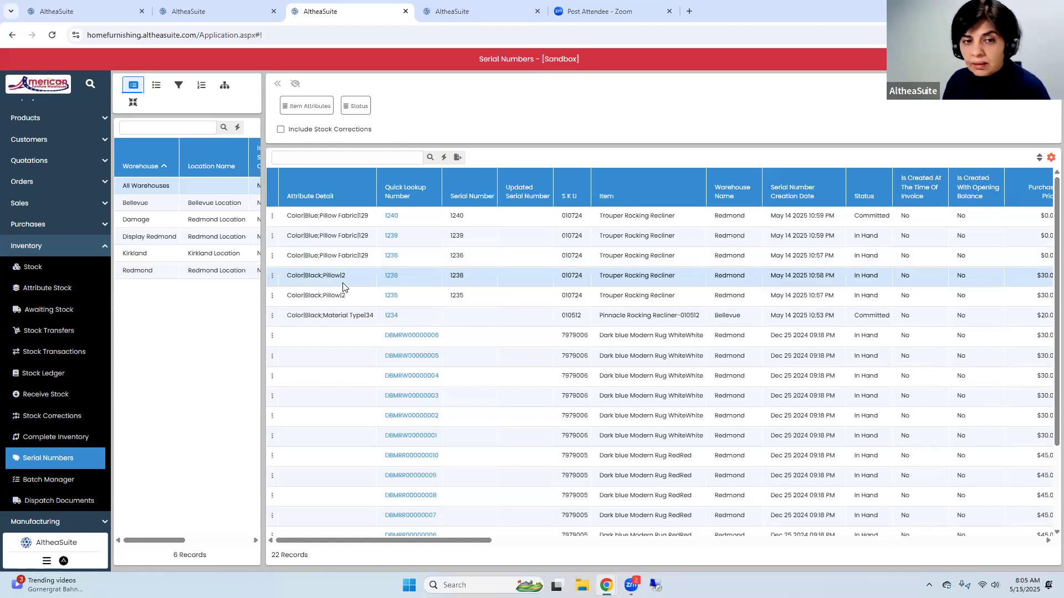
click(432, 302)
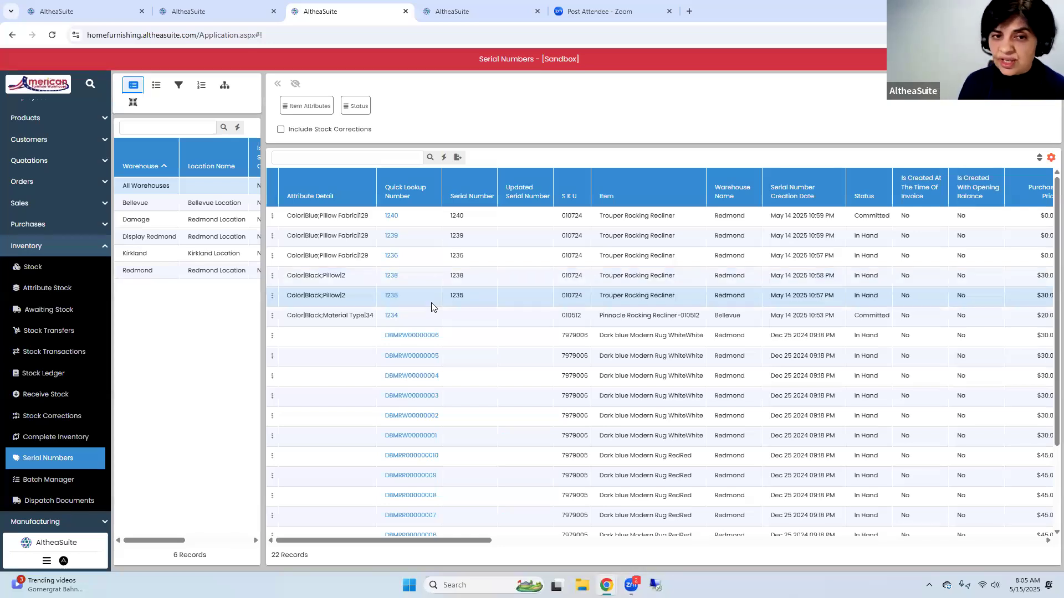
View the attribute set of the Trouper Rocking Recliner with quick lookup number 1240, and close it
drag(383, 218, 412, 222)
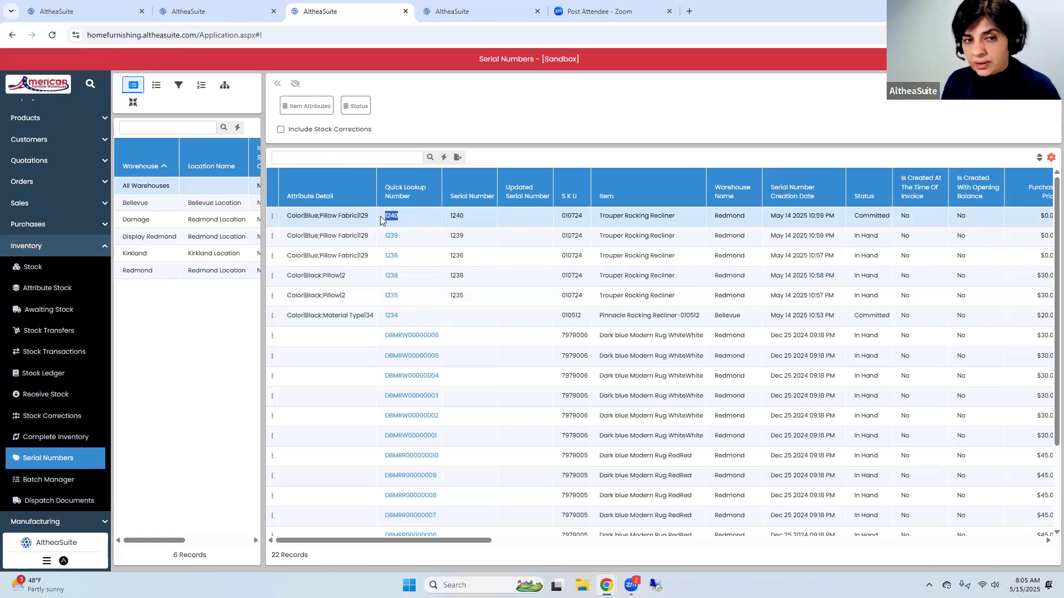
click(272, 217)
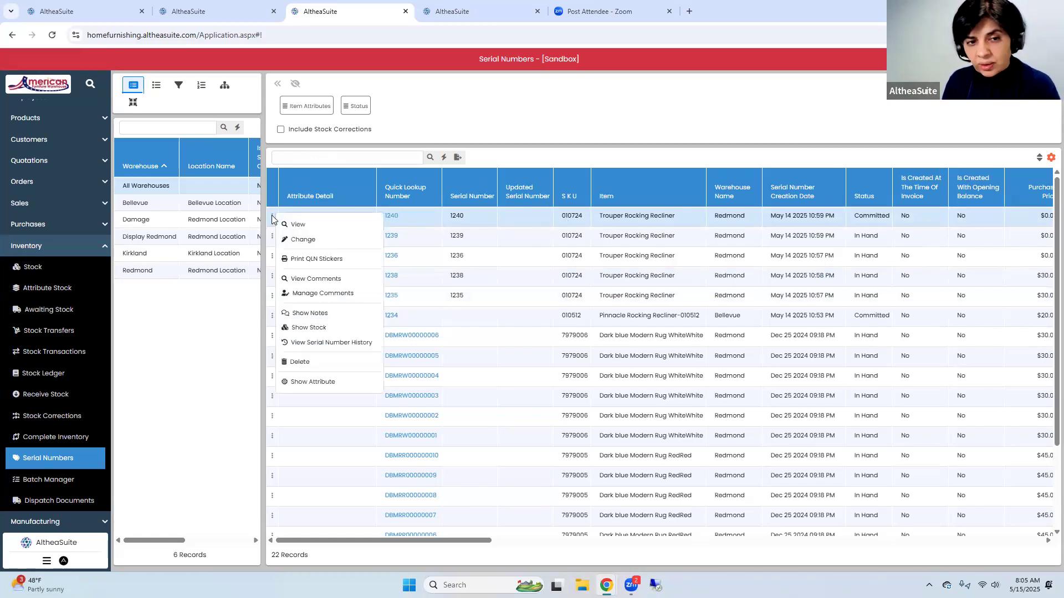
click(306, 382)
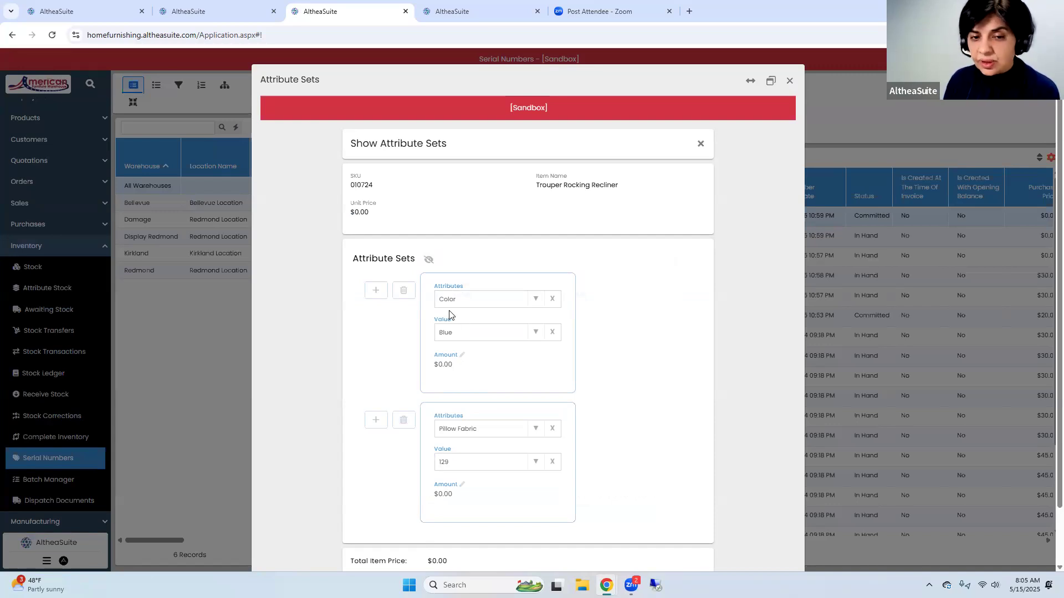
click(789, 81)
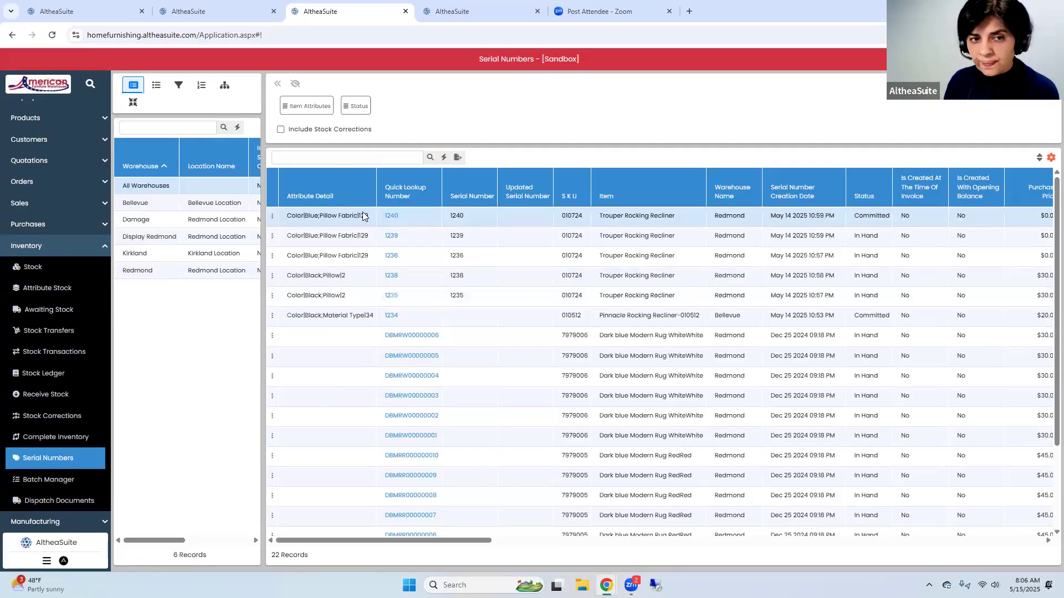
View the serial number history of unit 1240 and examine its purchase and order documents
click(271, 216)
click(320, 342)
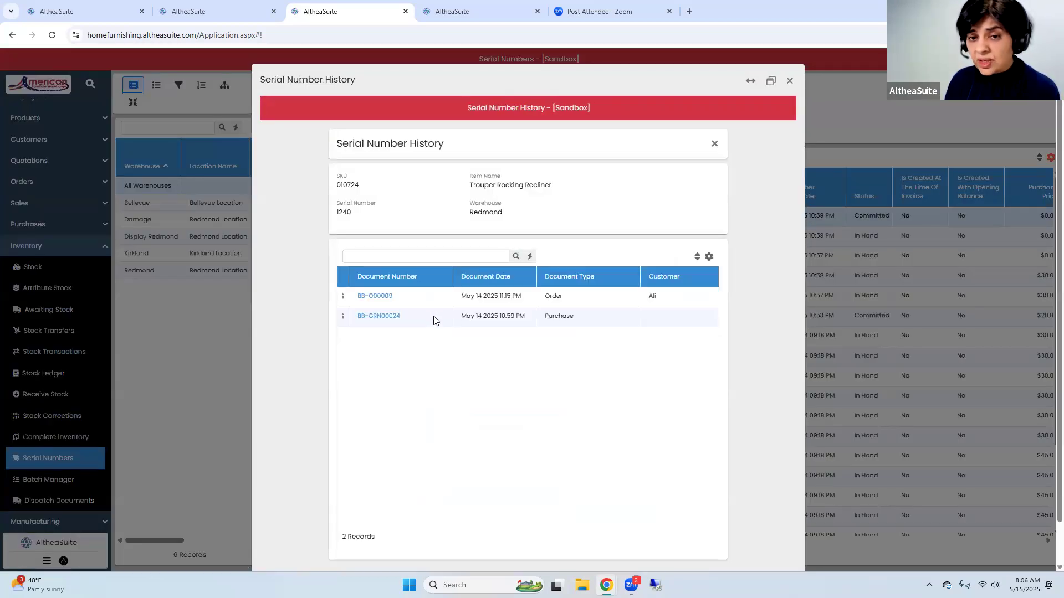
click(423, 318)
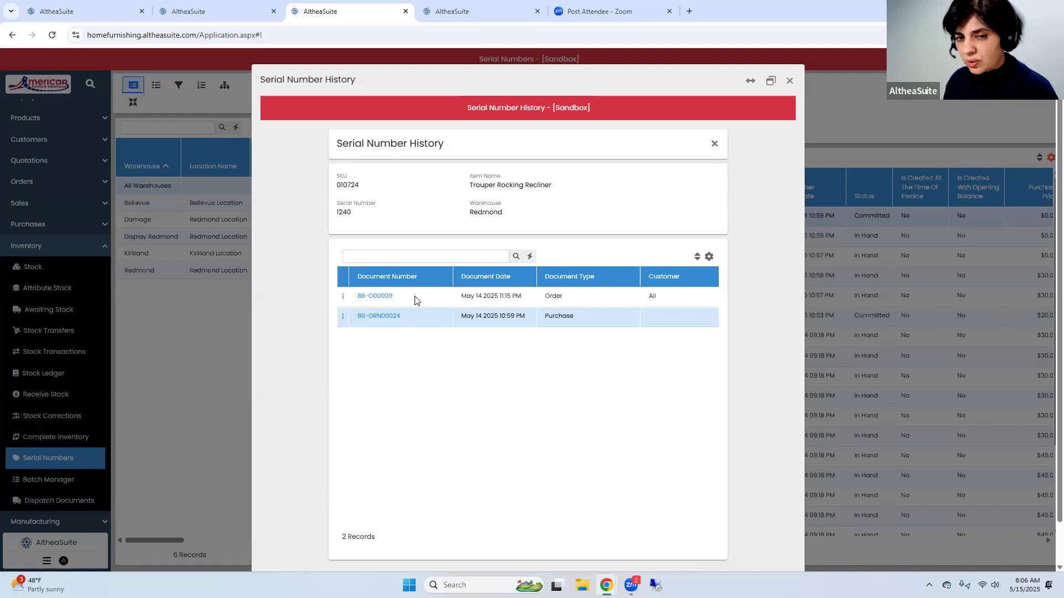
click(425, 295)
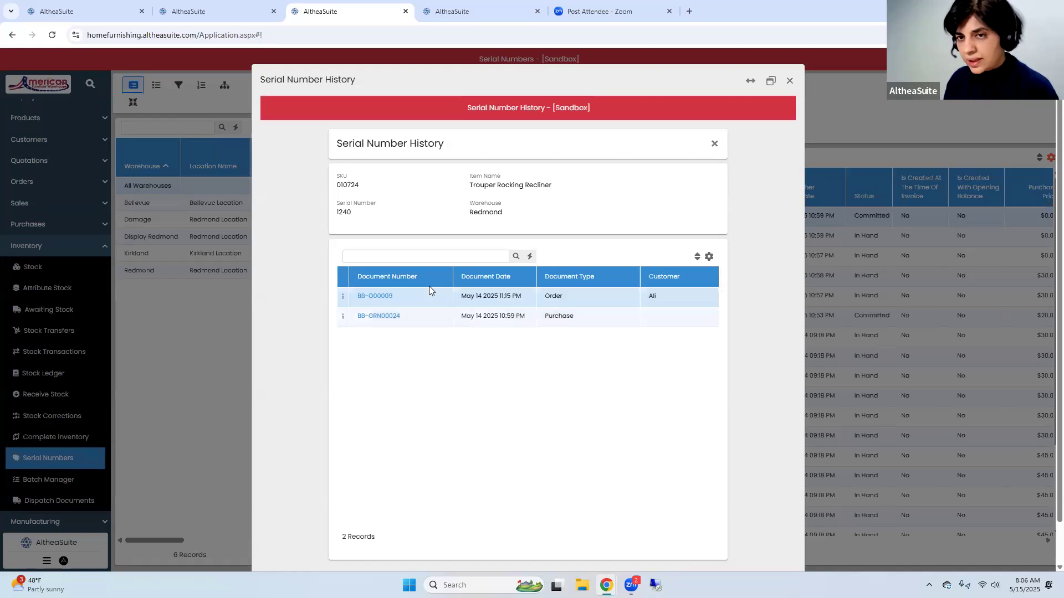
Close the serial number history and open the inventory's Attribute Stock list in the browser tab showing Purchase Orders
click(789, 82)
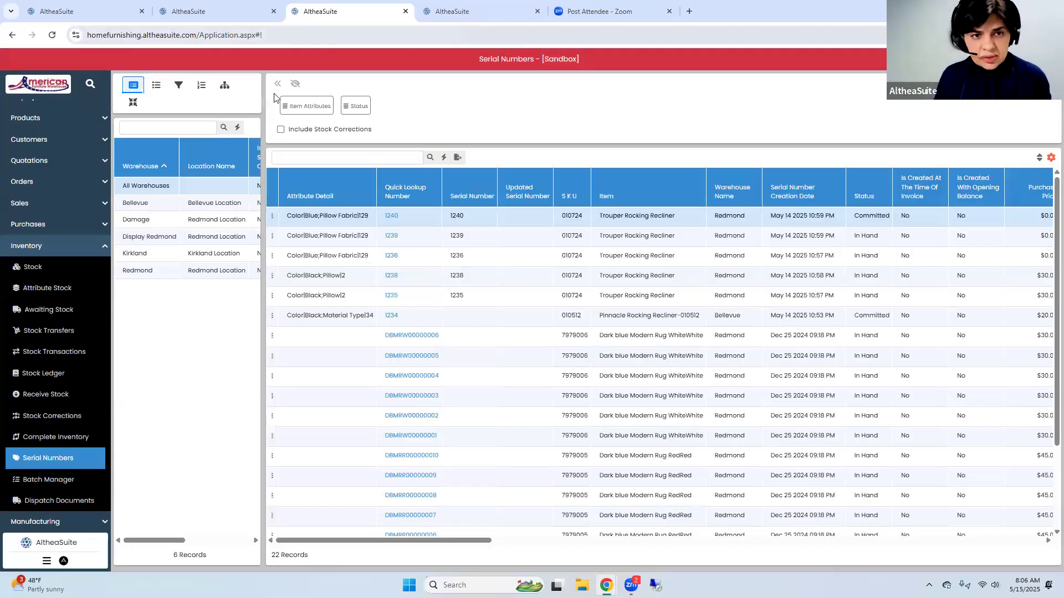
key(ctrl+Tab)
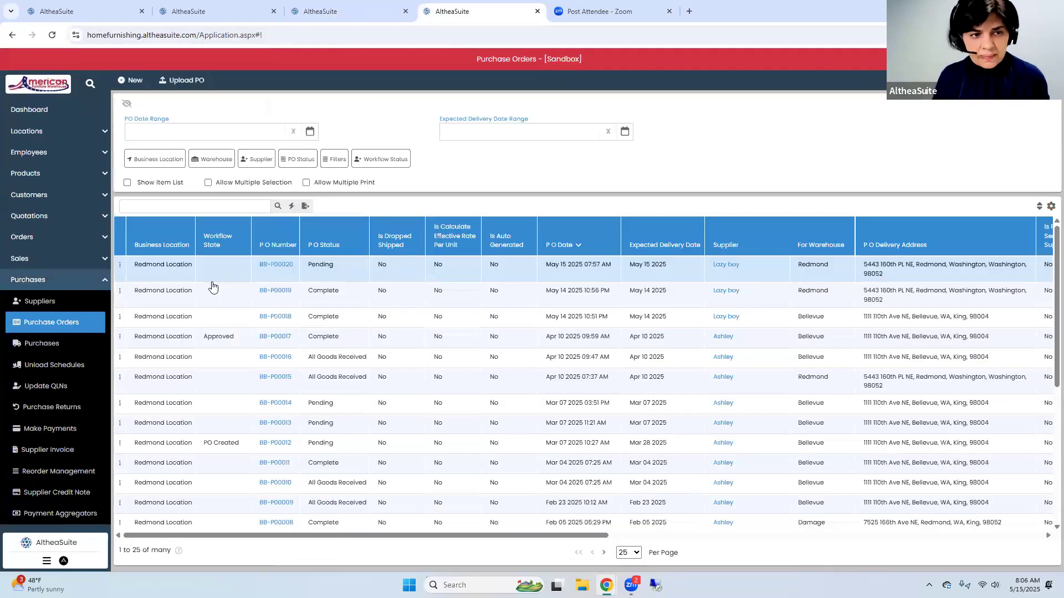
click(44, 282)
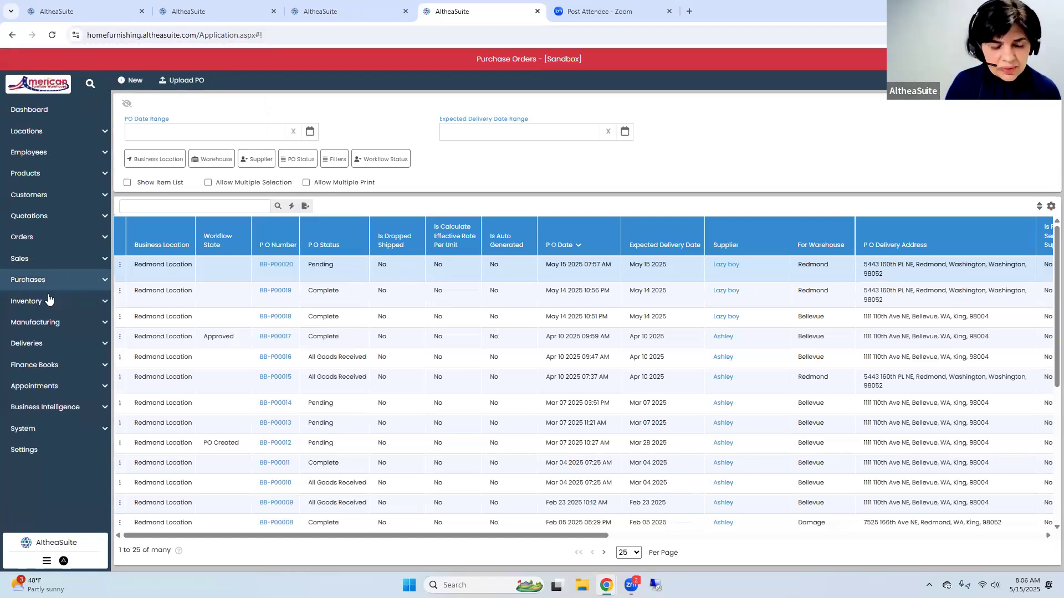
click(49, 299)
click(53, 344)
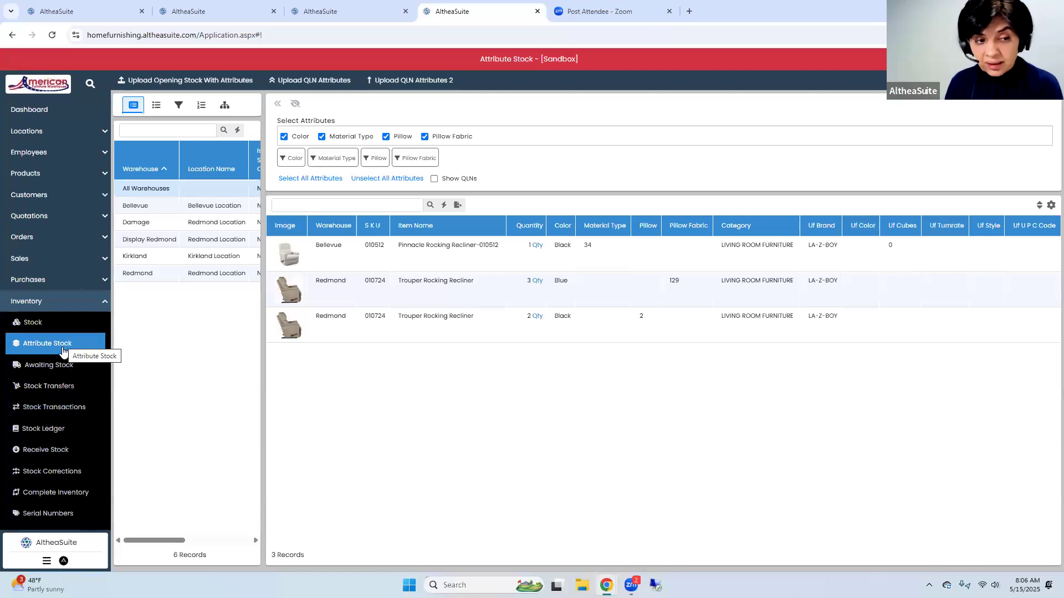
Show the quick lookup numbers in Attribute Stock and review each unit's status, purchase price and attributes
click(452, 180)
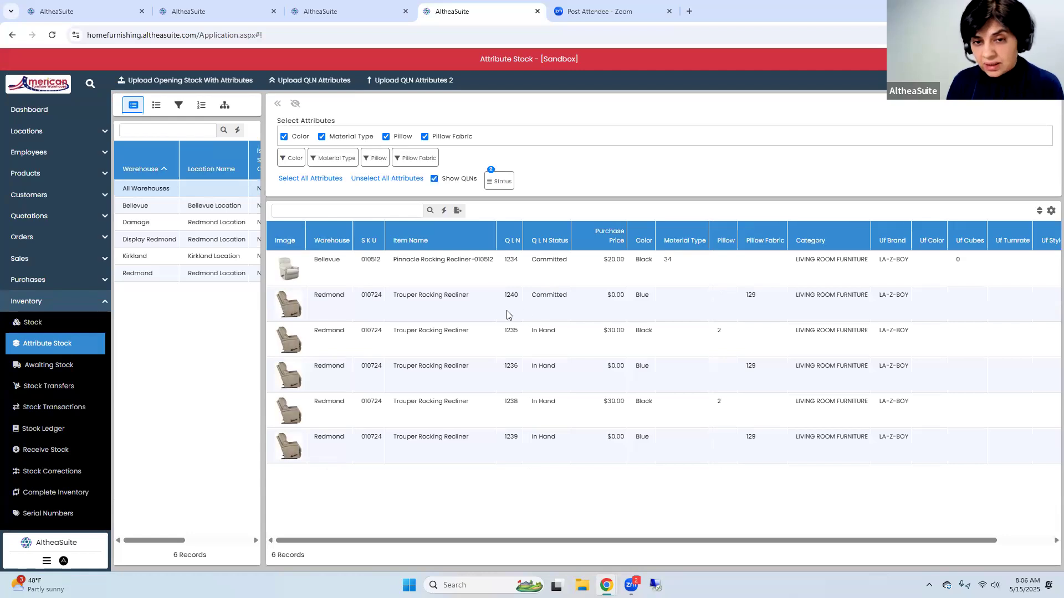
click(588, 280)
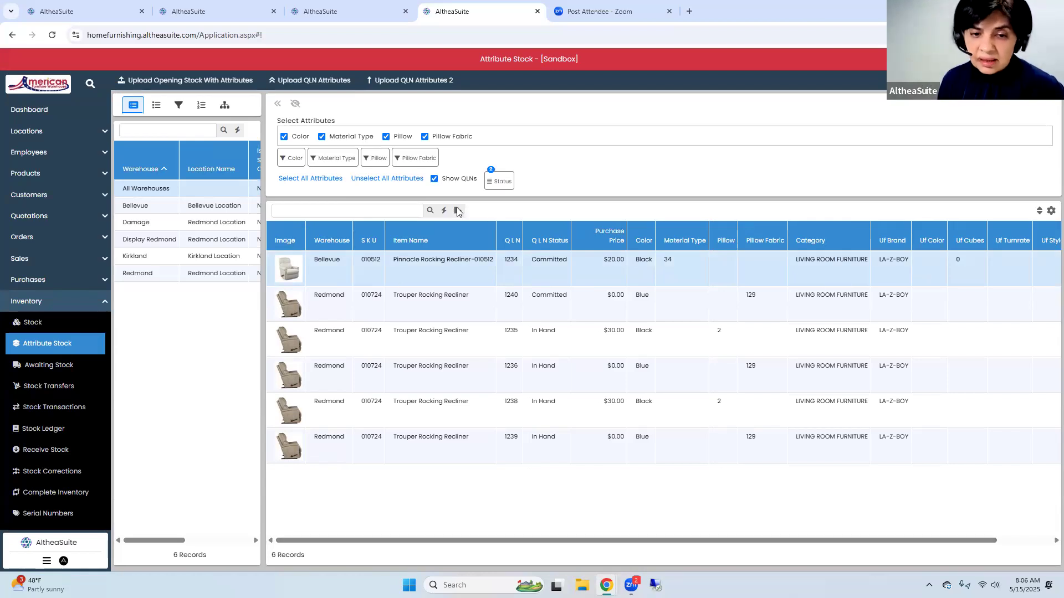
drag(437, 543, 506, 544)
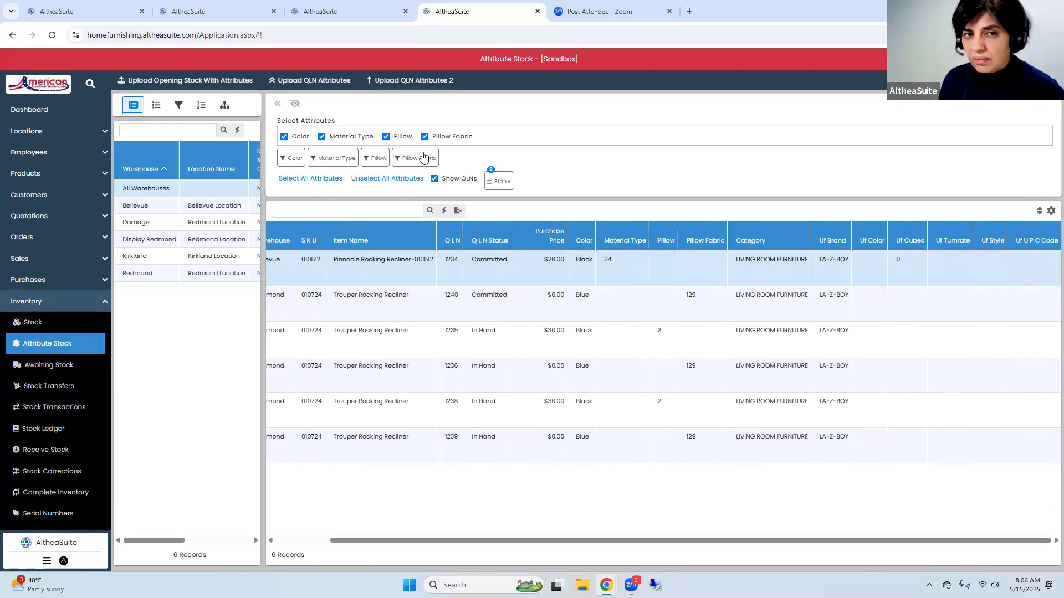
View the attribute stock of the Bellevue and Redmond warehouses, and filter the list by the LA-Z-BOY brand
click(147, 207)
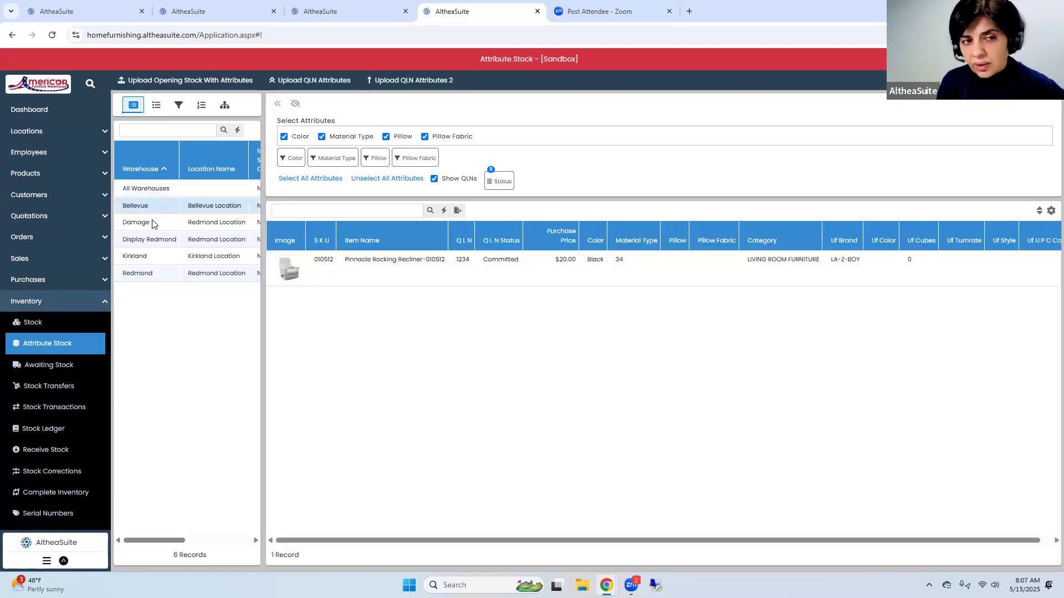
click(161, 276)
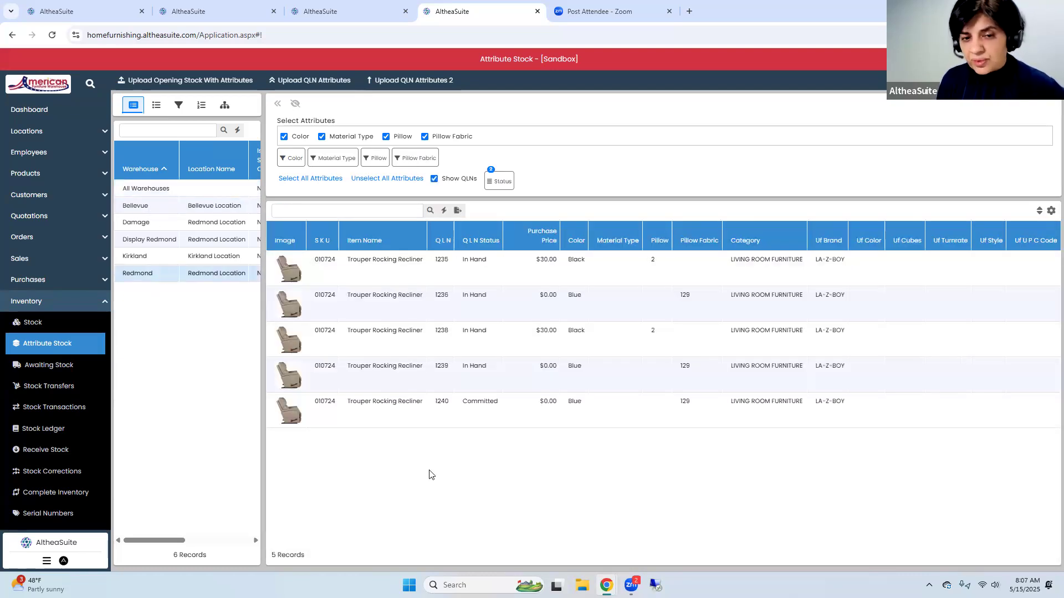
click(157, 106)
click(179, 156)
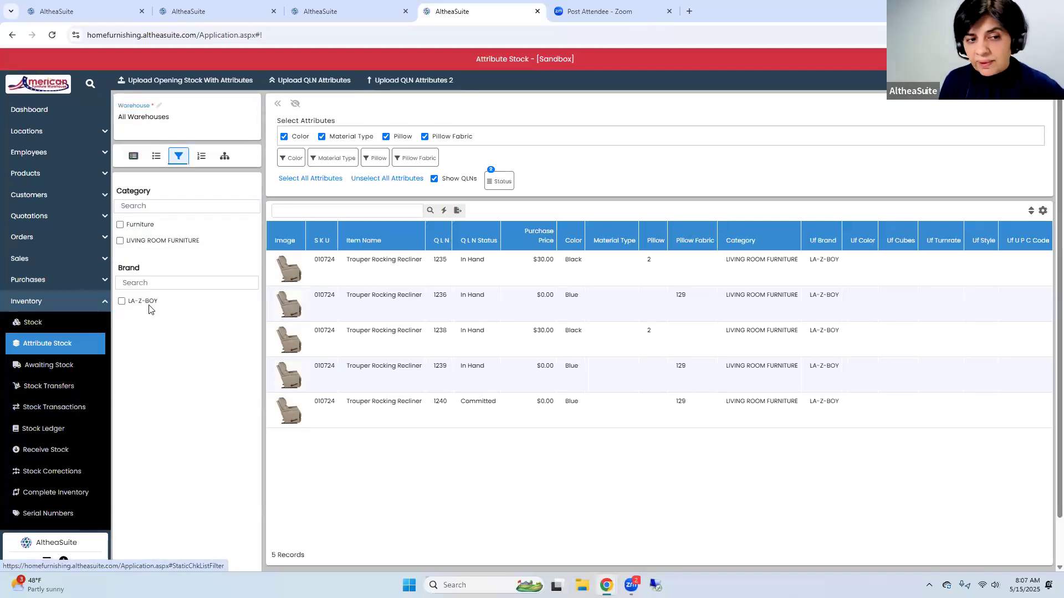
click(148, 305)
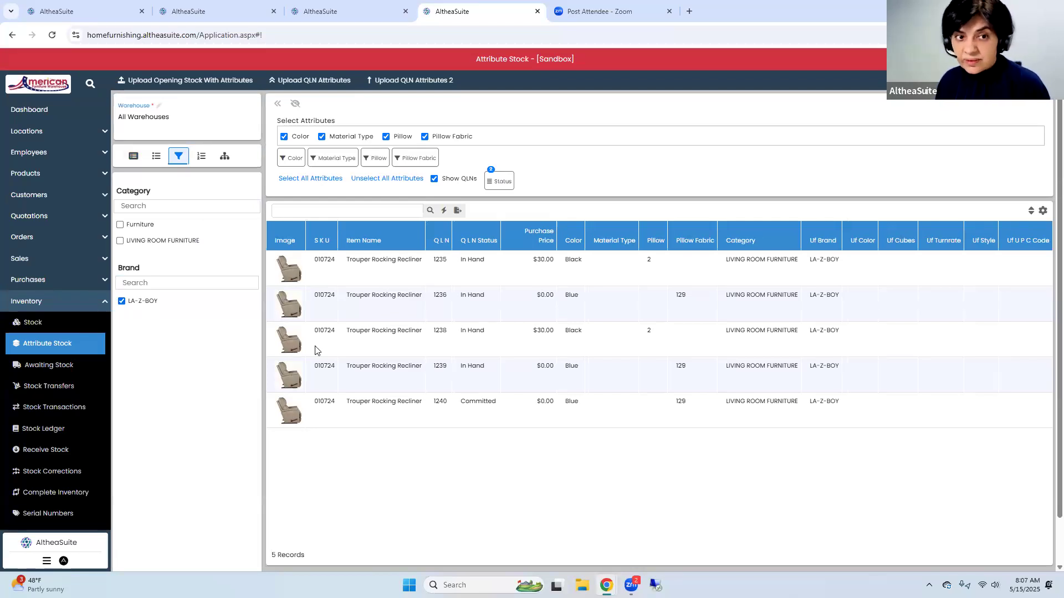
Go from Attribute Stock to the Purchase Orders list
click(47, 303)
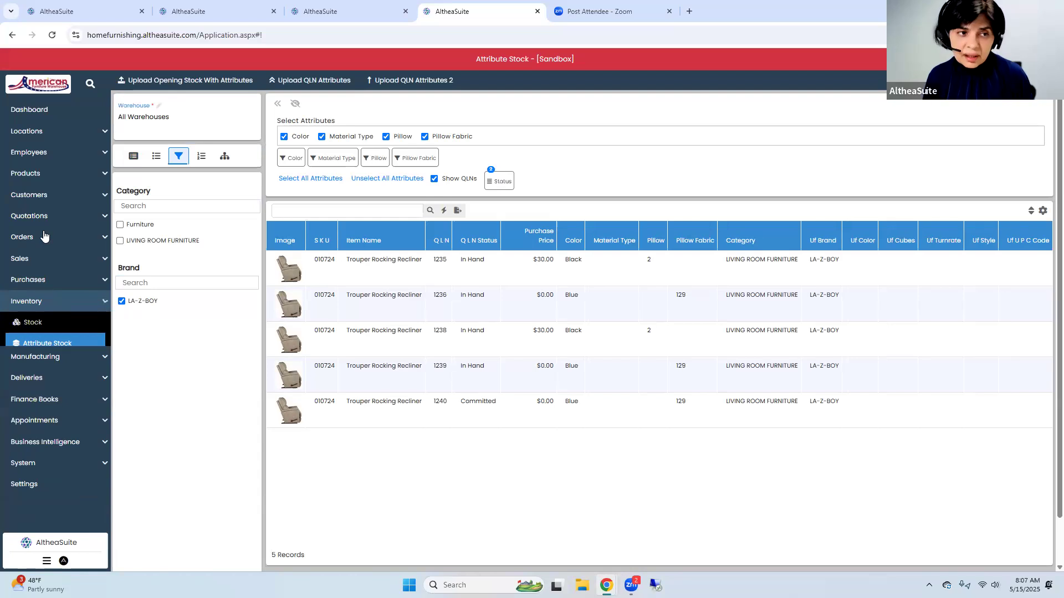
click(41, 281)
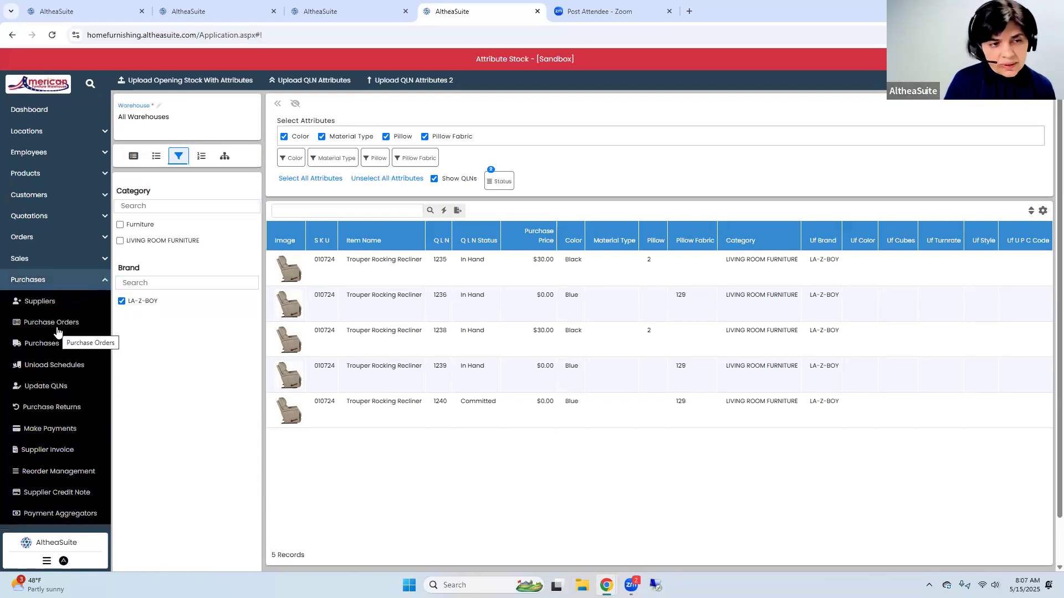
click(57, 330)
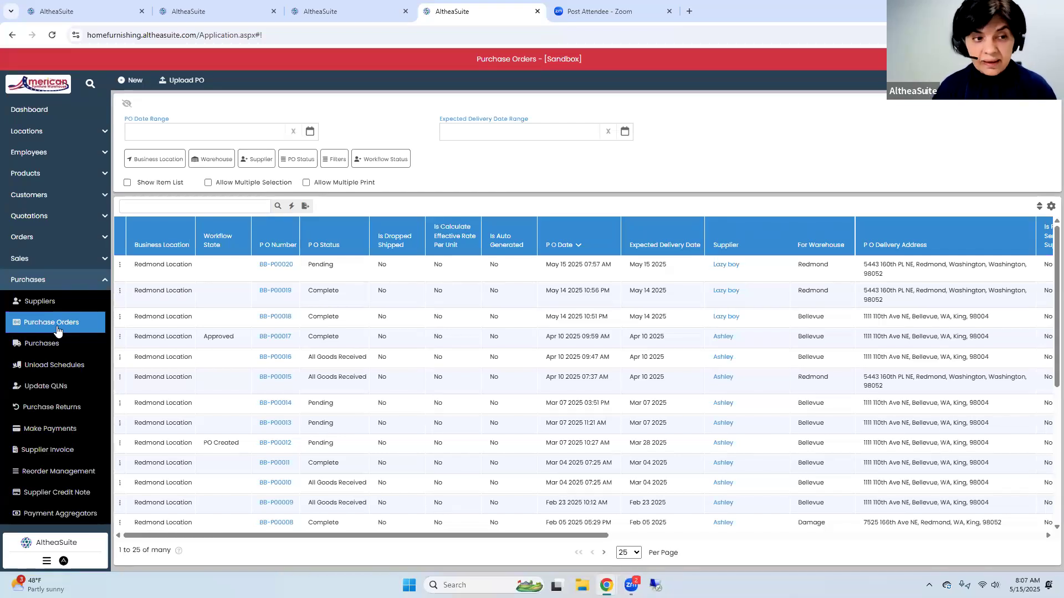
Switch to the browser tab showing the Items list and open Attribute Stock there to review quantities per attribute combination
click(193, 11)
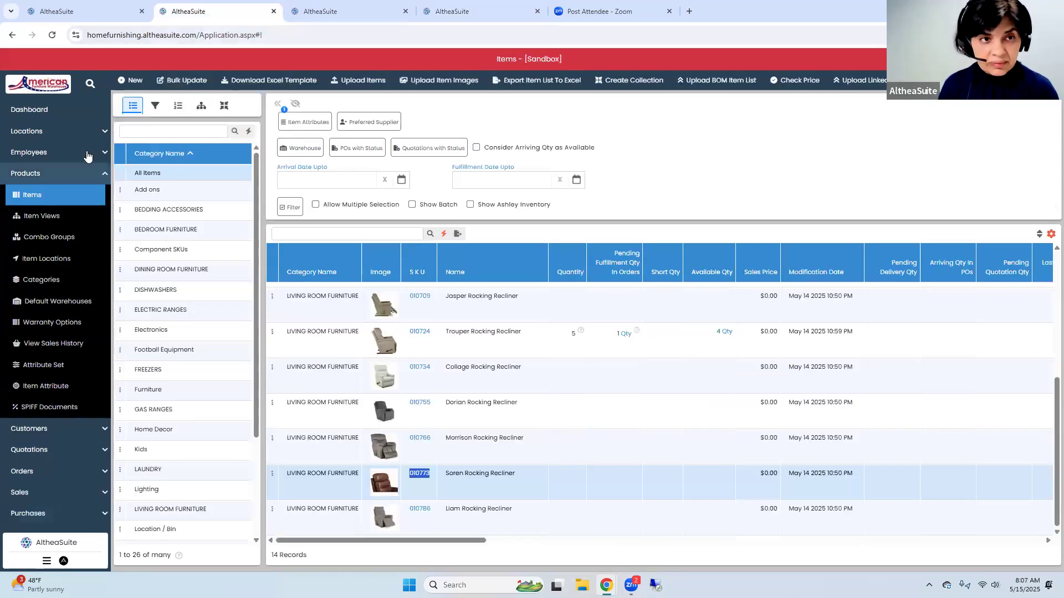
click(62, 178)
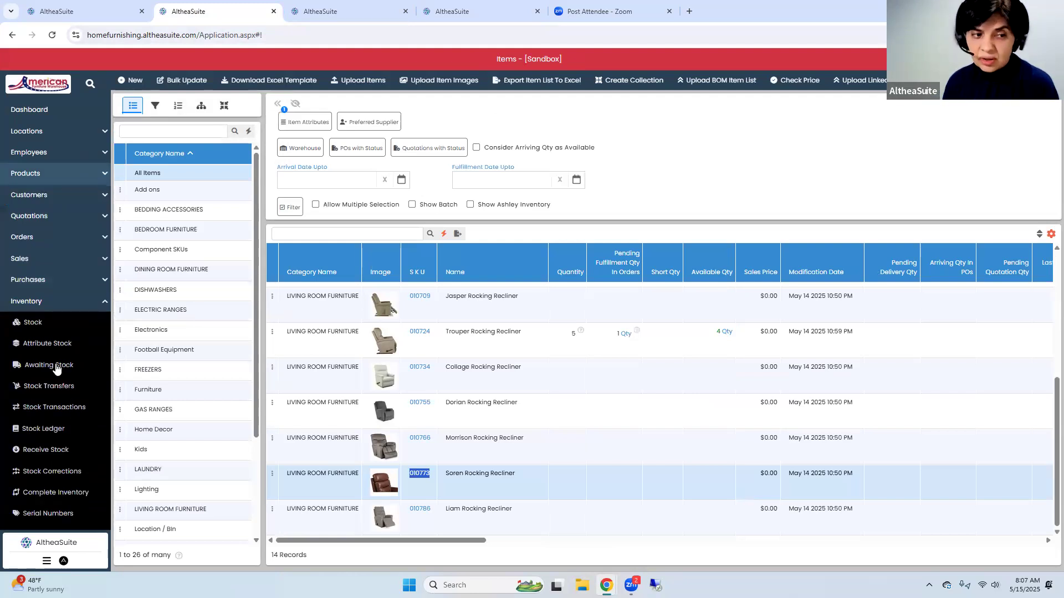
click(52, 345)
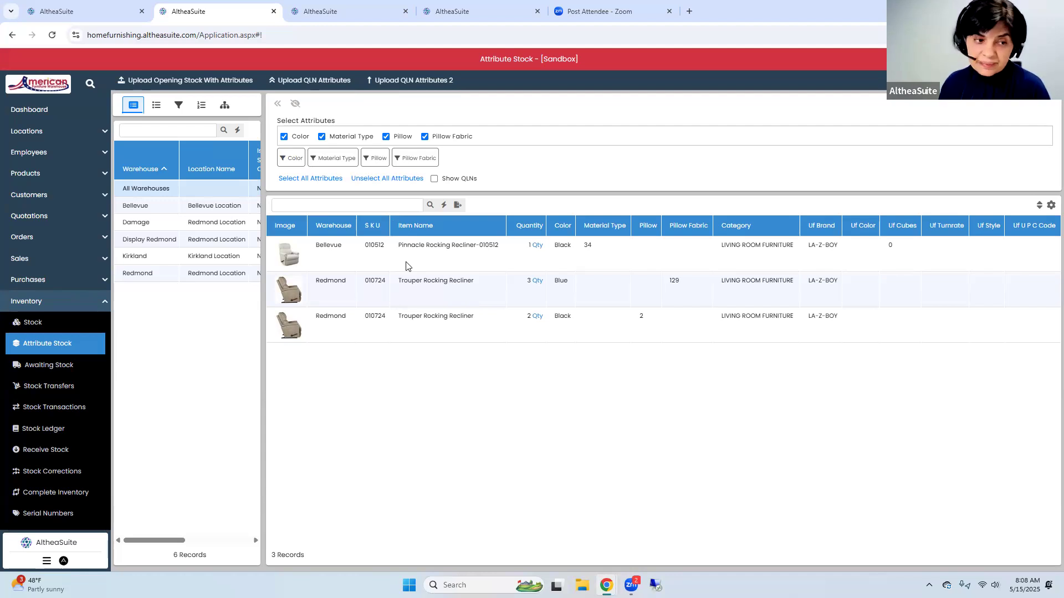
Open the pending Lazy boy purchase order of May 15 2025, examine the attributes on both Soren Rocking Recliner lines, and close it
click(53, 281)
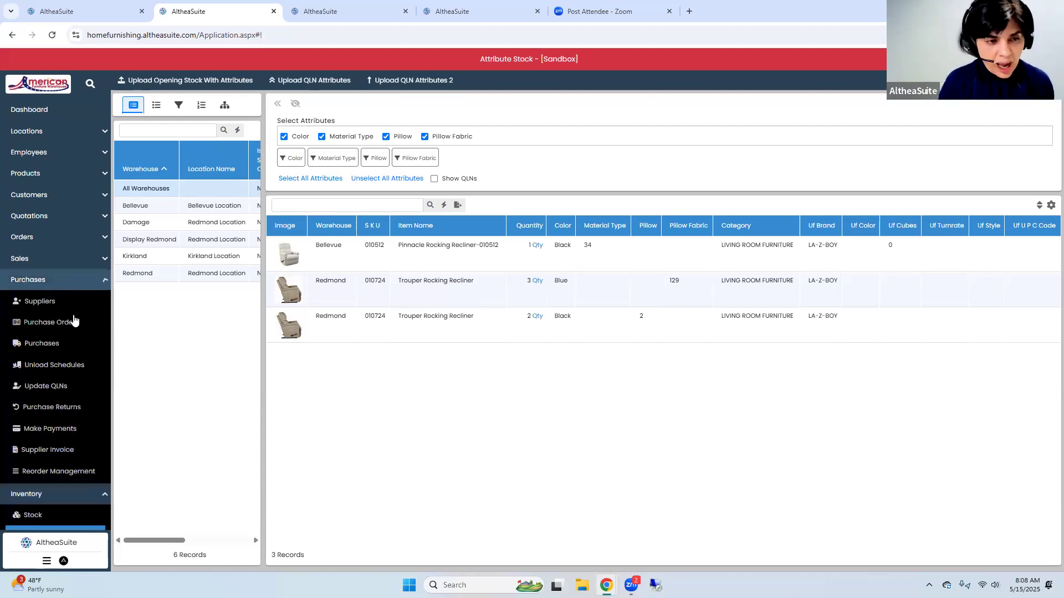
click(76, 323)
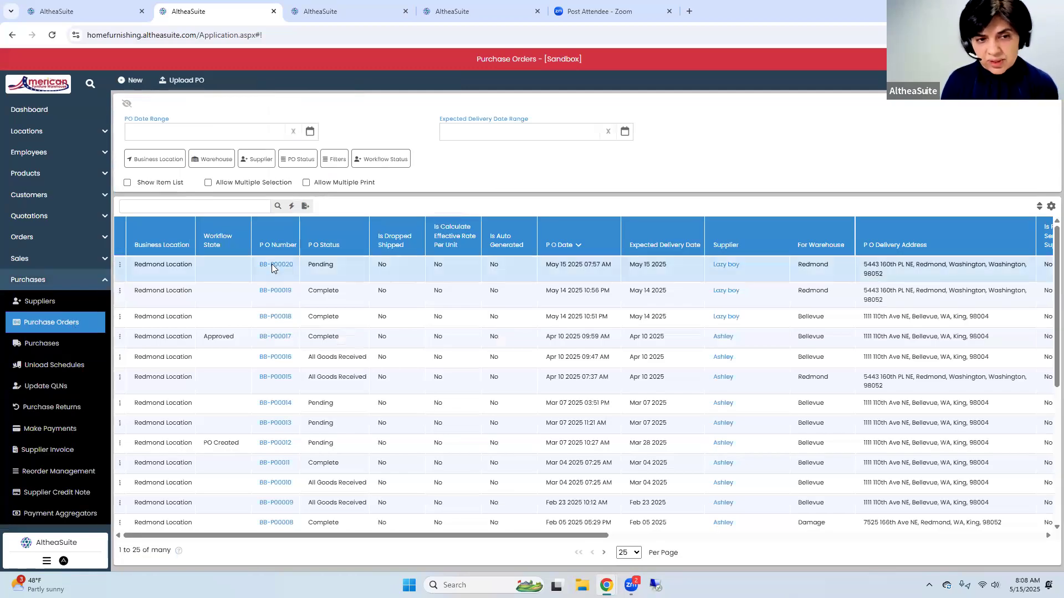
click(272, 265)
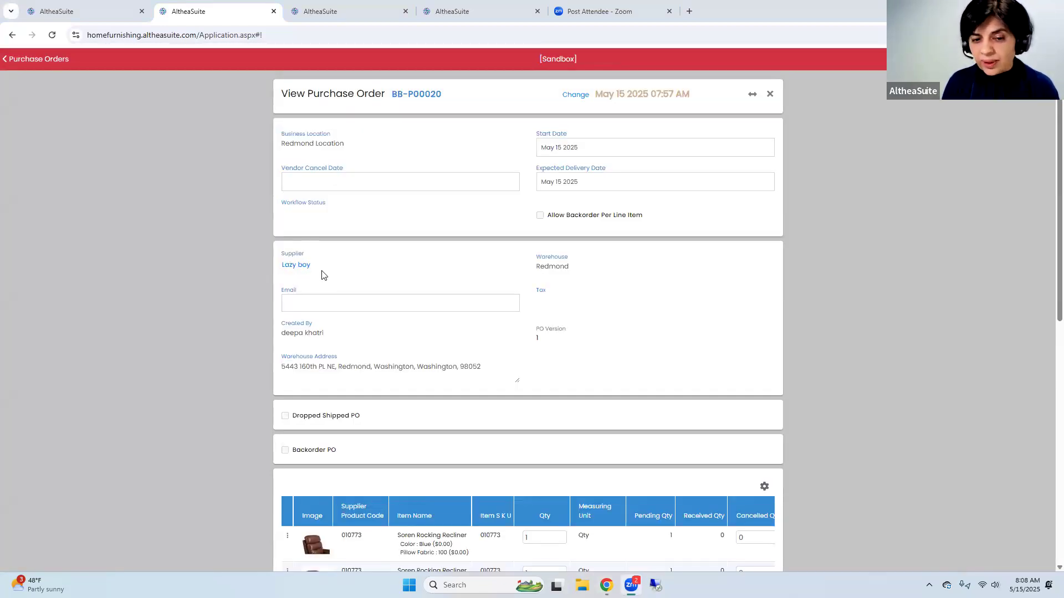
scroll(323, 275, down, 1)
scroll(323, 276, up, 1)
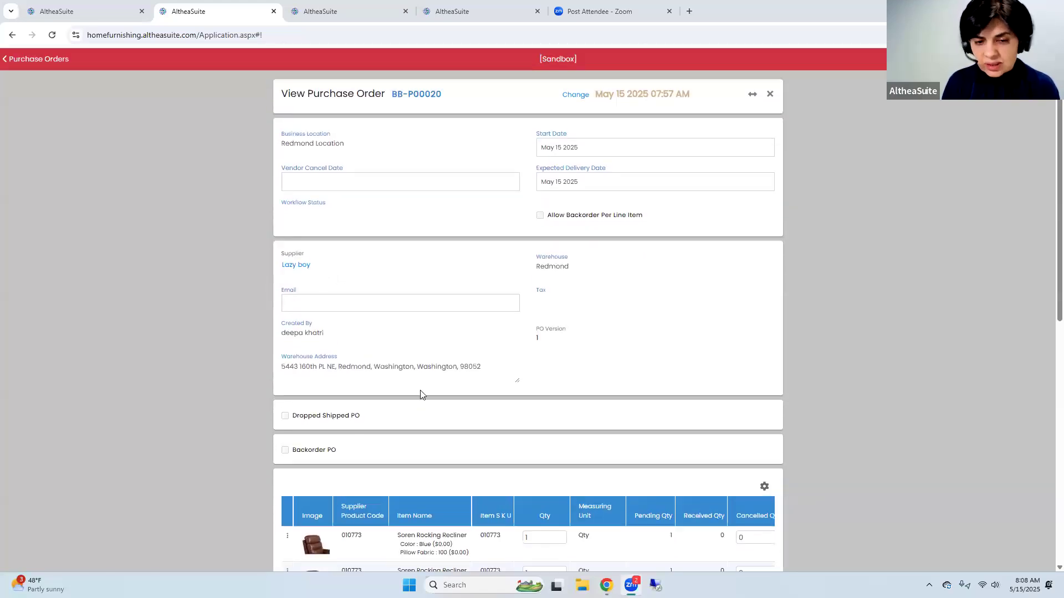
scroll(420, 392, down, 2)
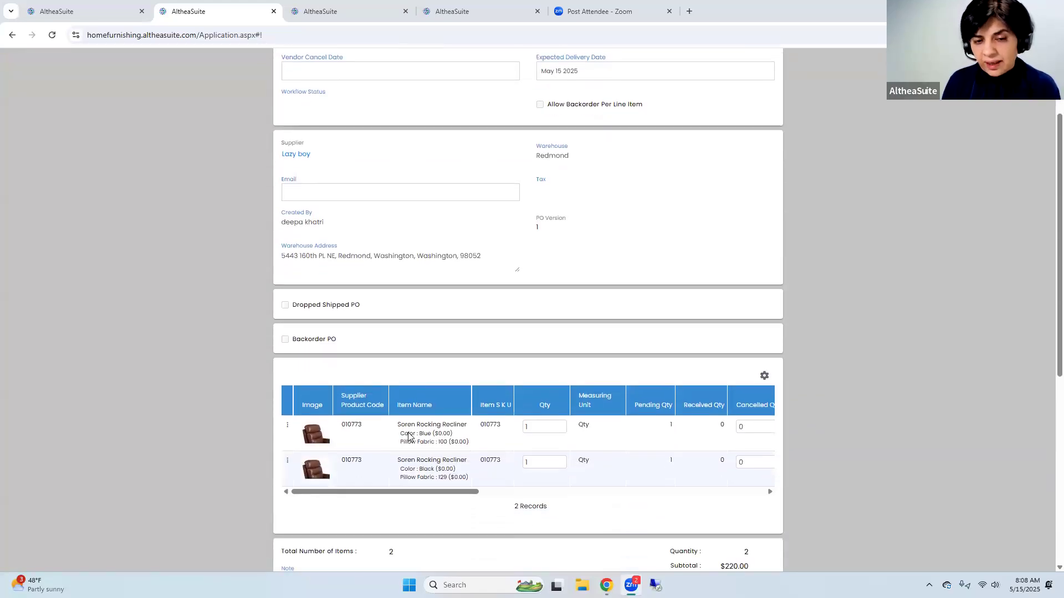
click(380, 438)
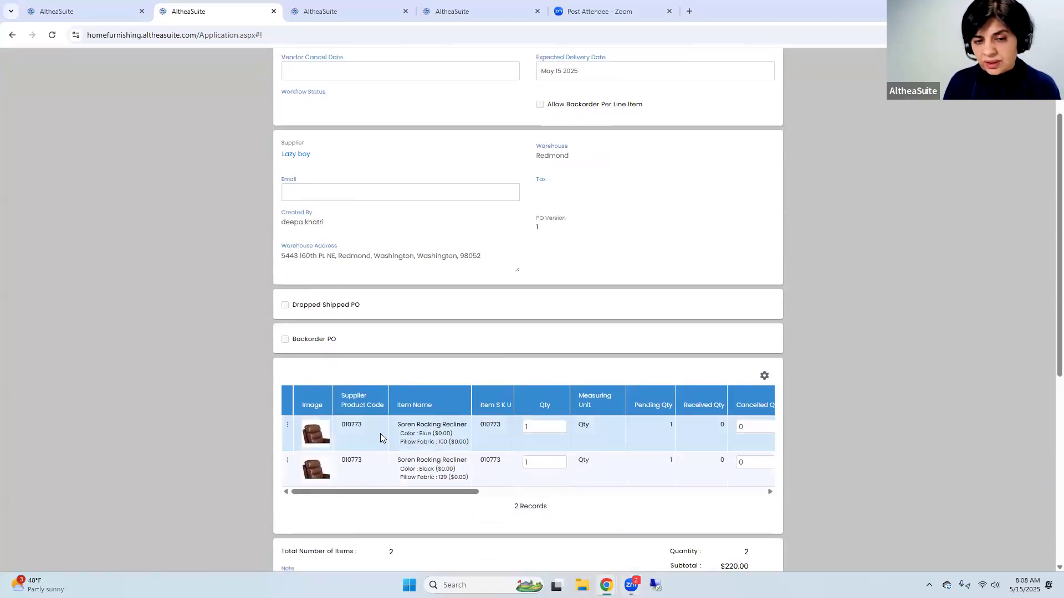
click(361, 471)
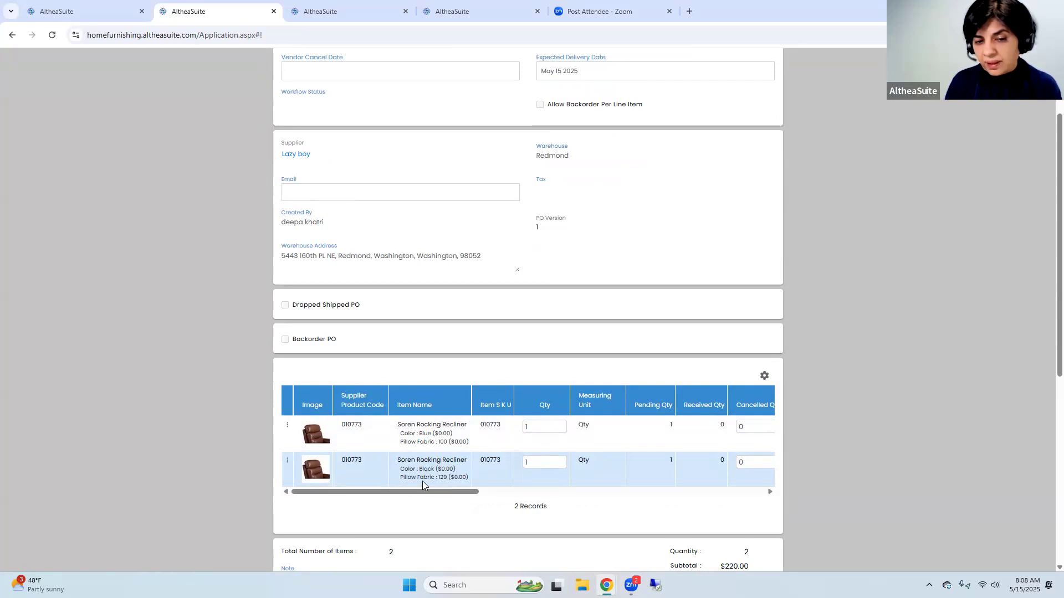
scroll(653, 166, up, 3)
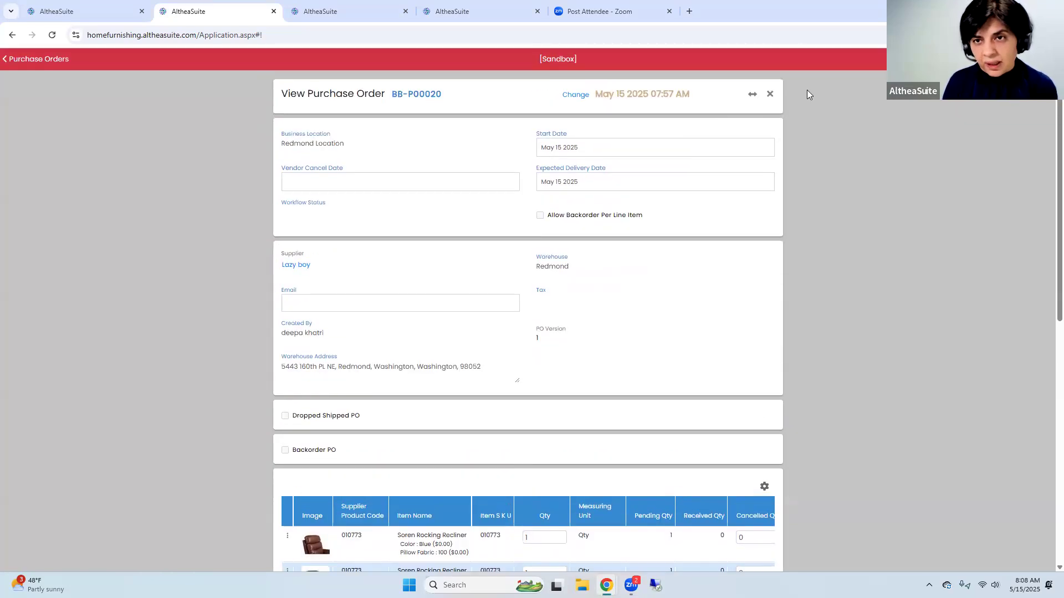
click(770, 97)
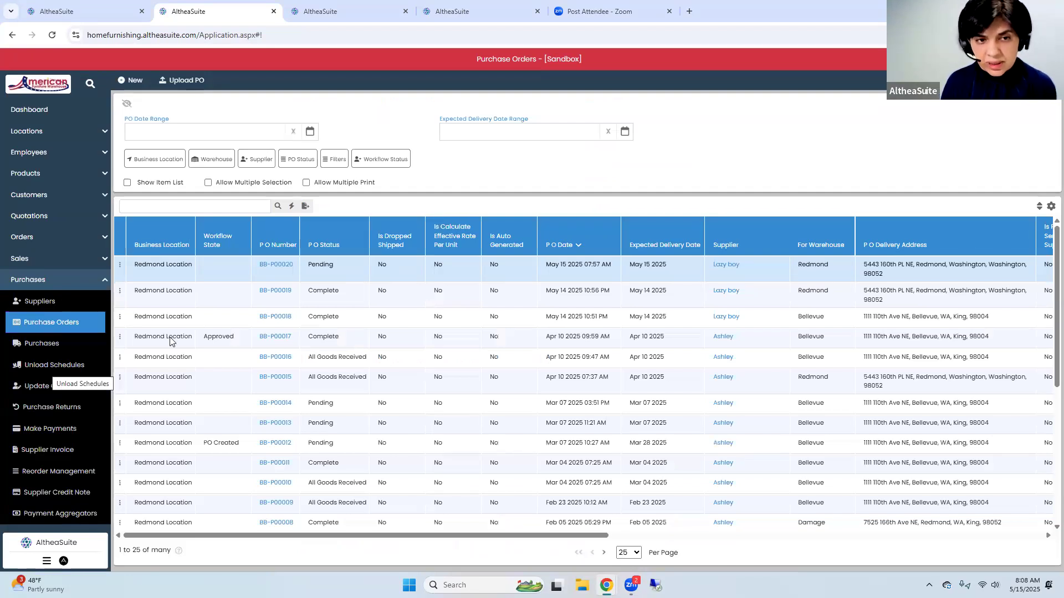
Create a new unload schedule with supplier Lazy boy and warehouse Redmond
drag(293, 266, 255, 270)
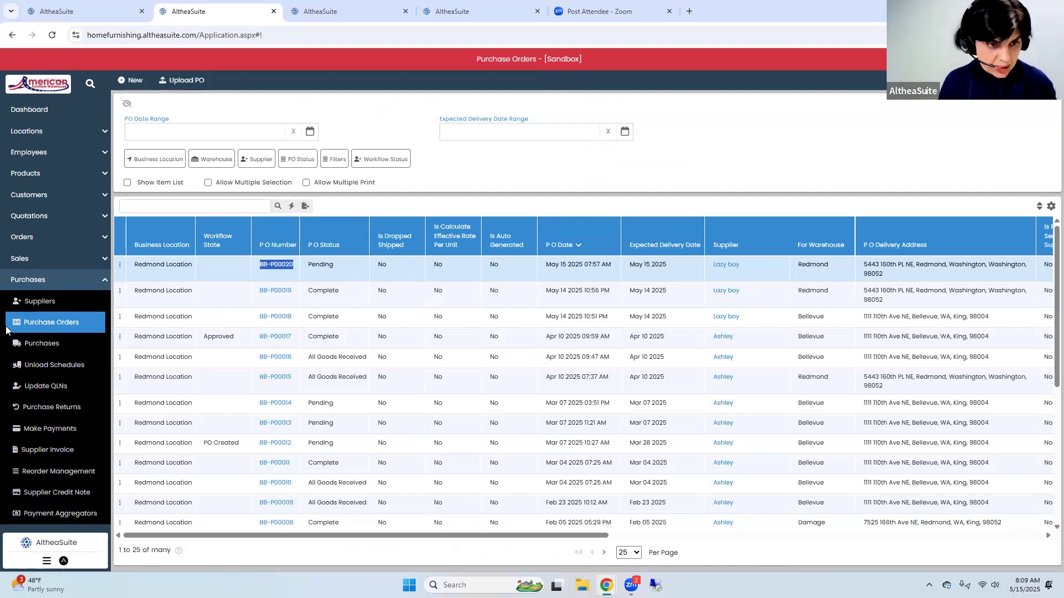
click(38, 370)
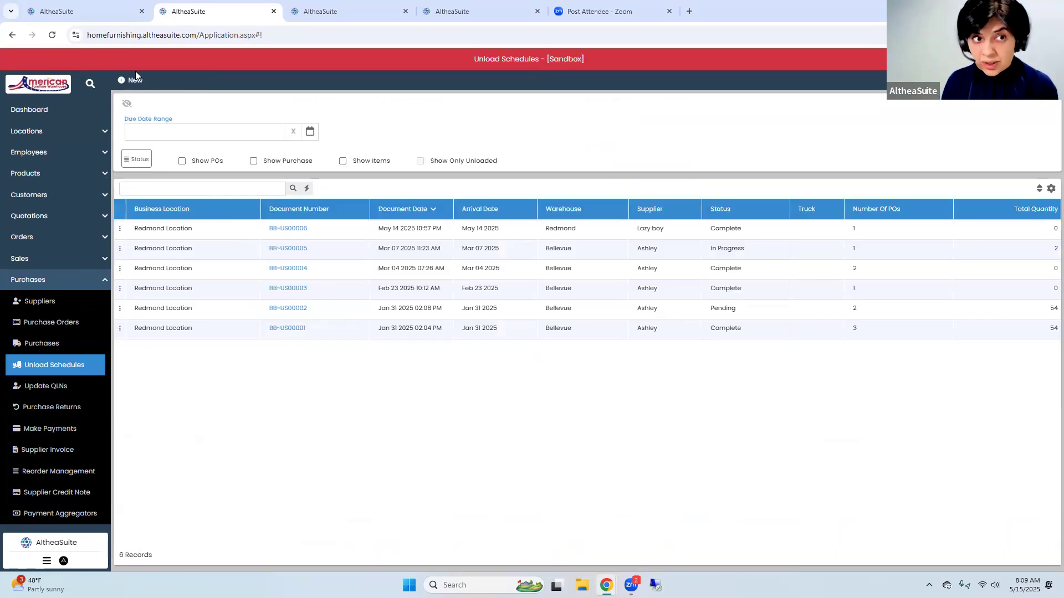
click(133, 80)
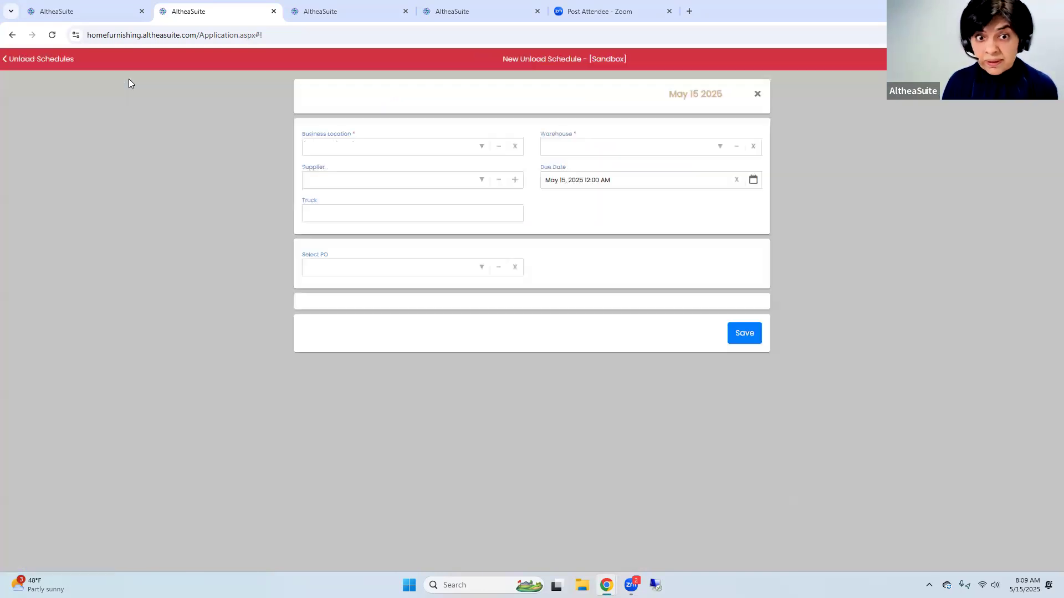
click(478, 181)
click(393, 224)
click(715, 148)
click(604, 250)
Add the Lazy boy purchase order of May 15 2025 to the unload schedule and save it
click(480, 268)
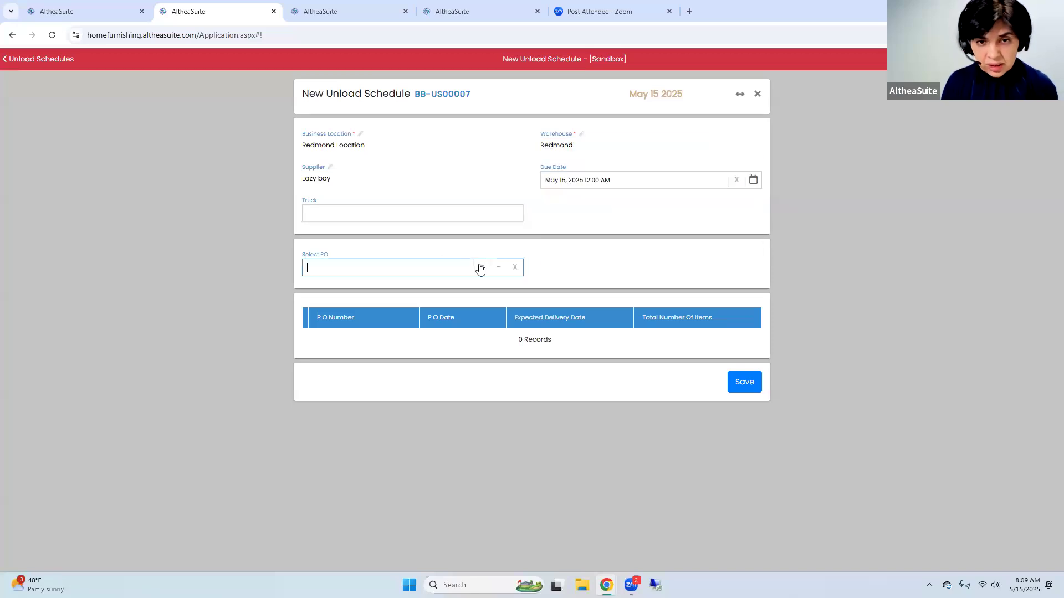
click(459, 298)
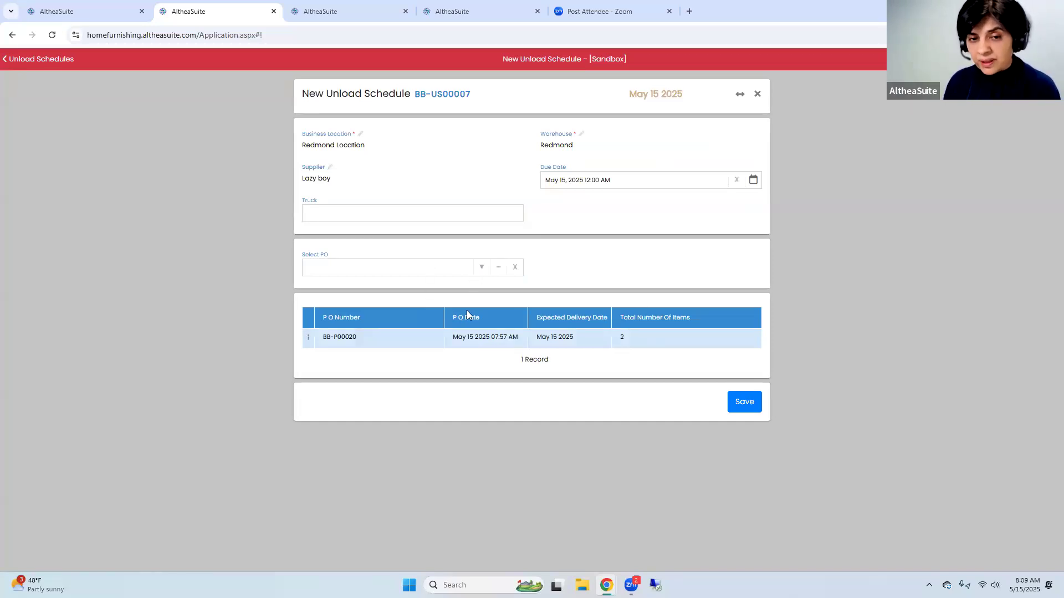
click(744, 402)
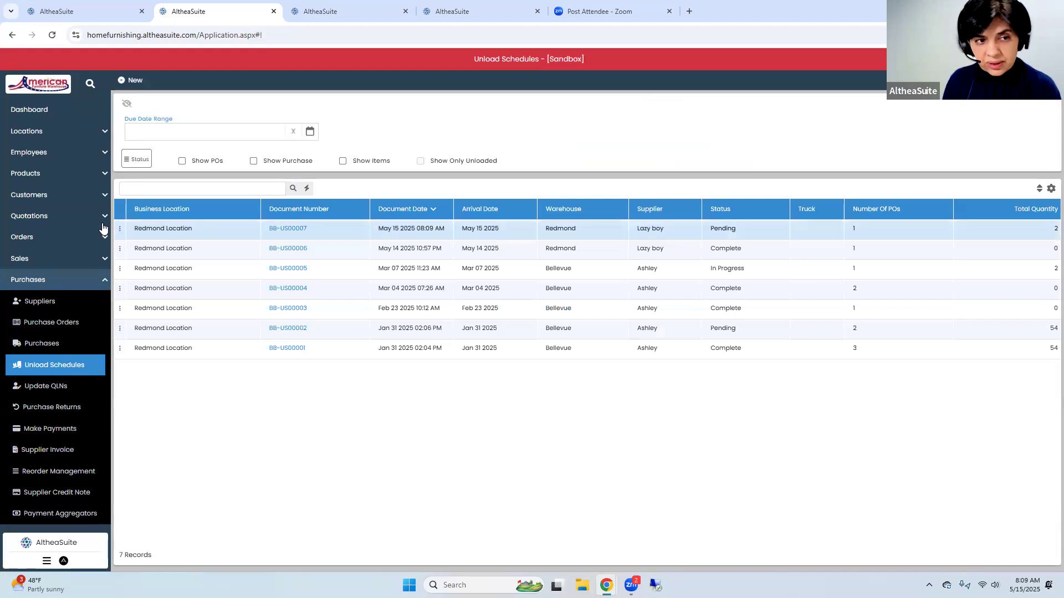
Start unloading the truck for the pending Lazy boy schedule of May 15 2025 and examine the attributes of both items to unload
click(119, 230)
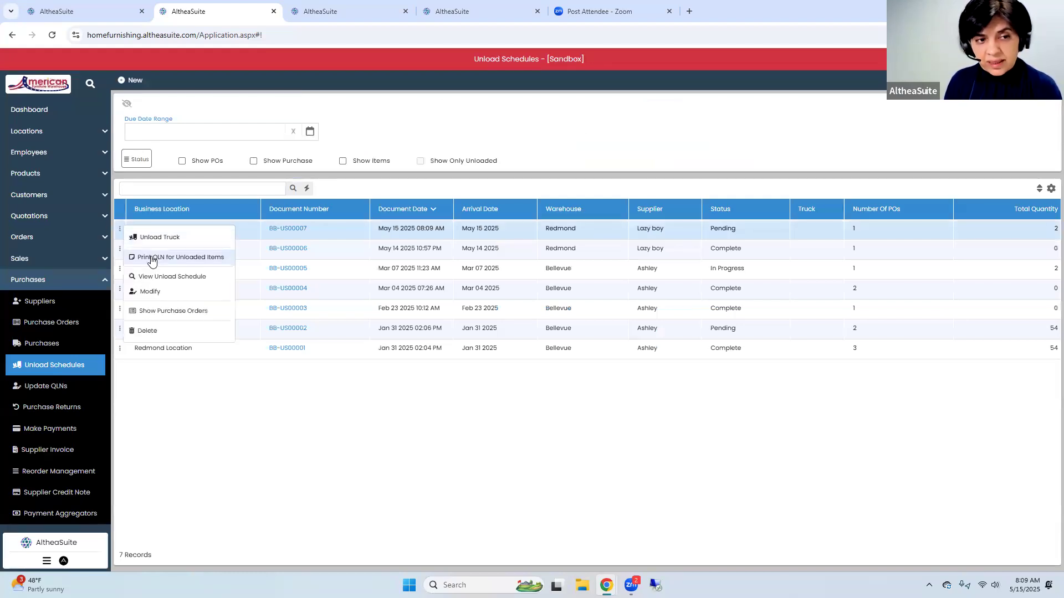
click(148, 239)
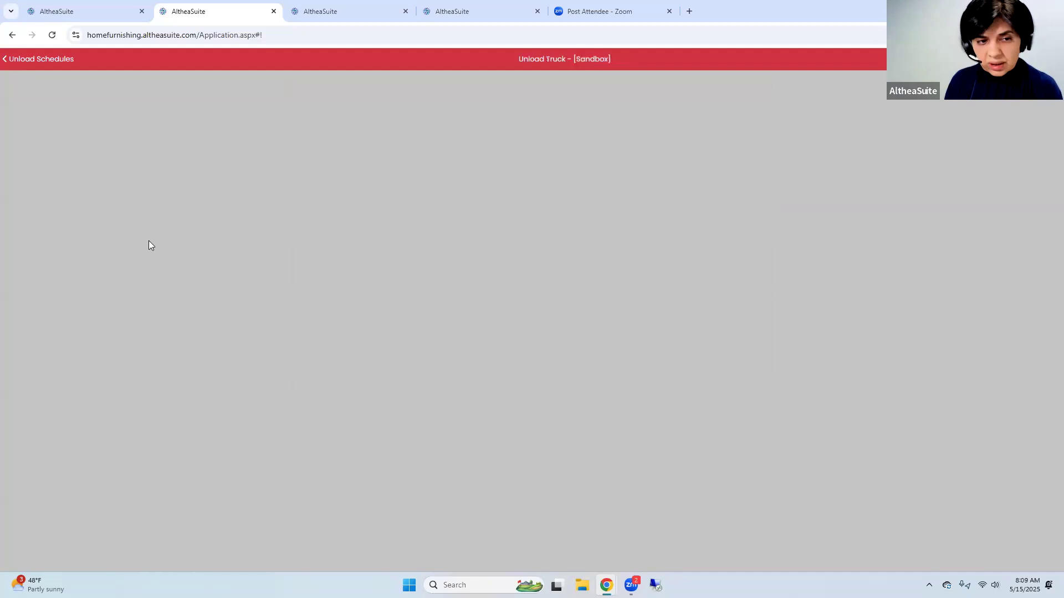
click(447, 460)
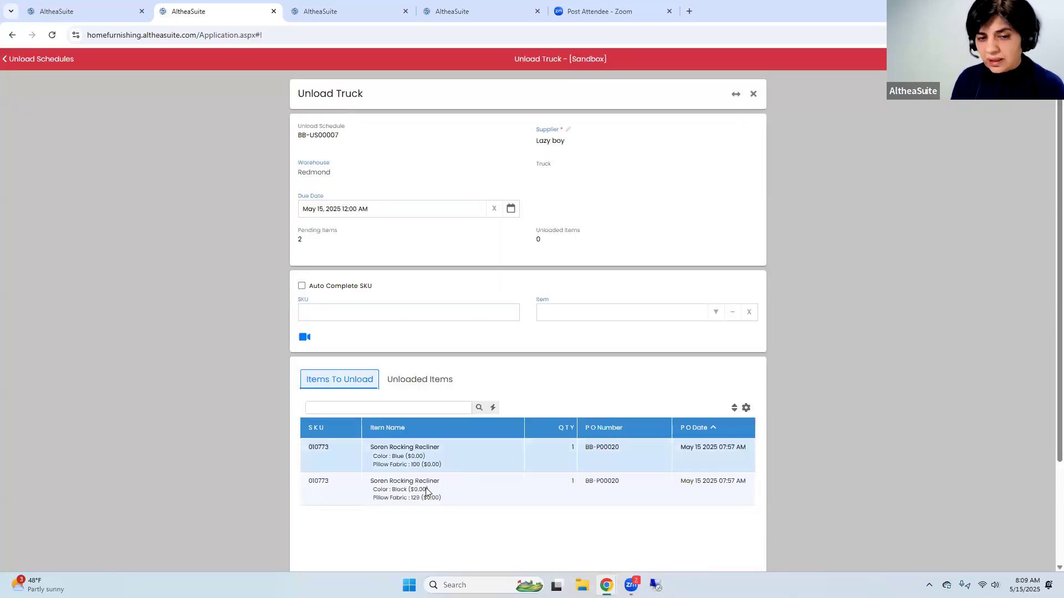
click(435, 478)
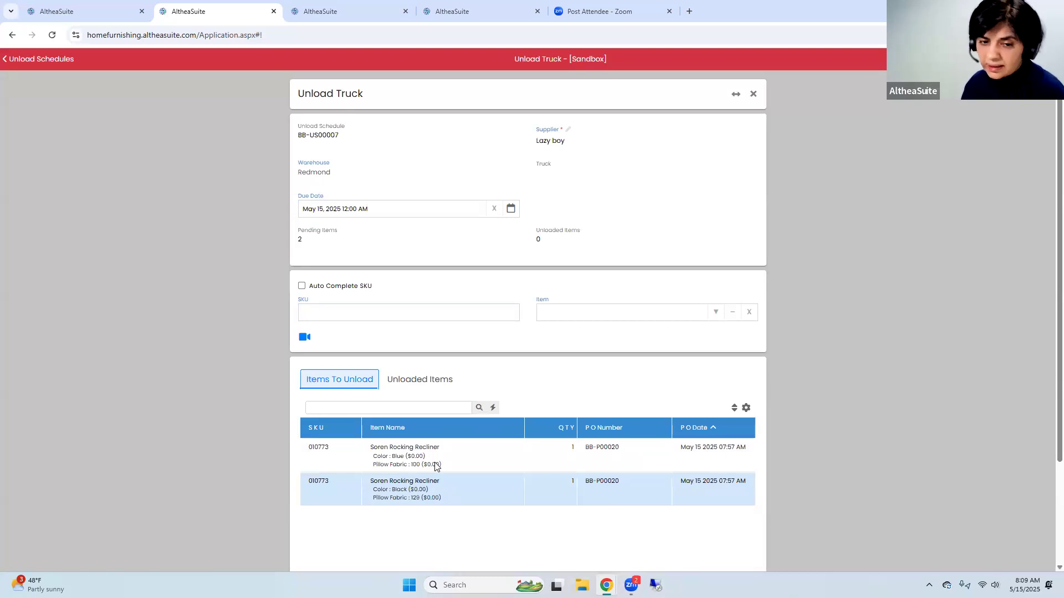
click(436, 467)
click(430, 492)
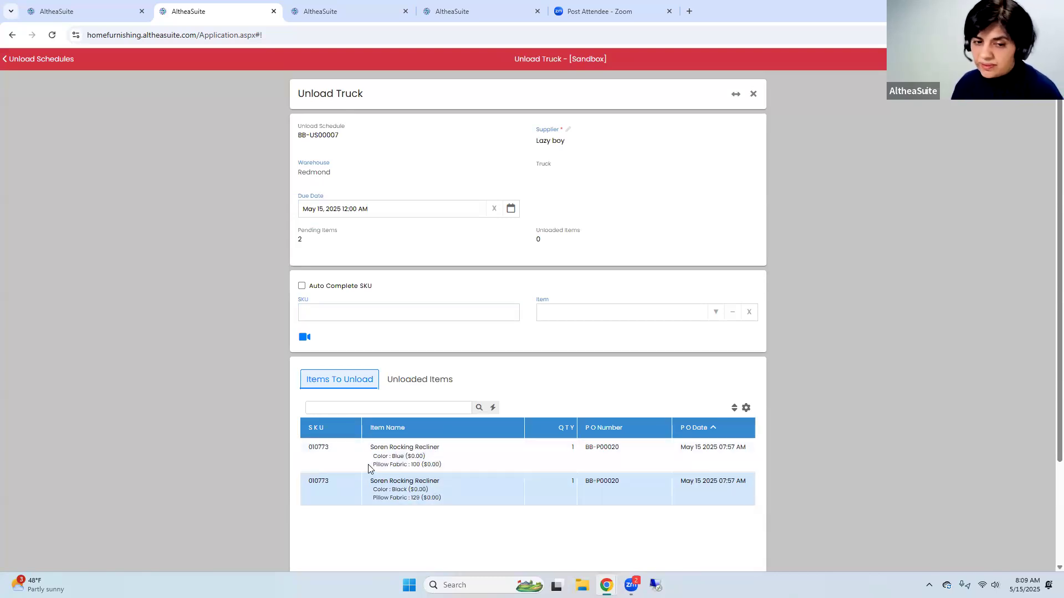
Unload one unit of SKU 010773 with the attribute description Color Black, Pillow Fabric 129
double_click(329, 450)
key(ctrl+c)
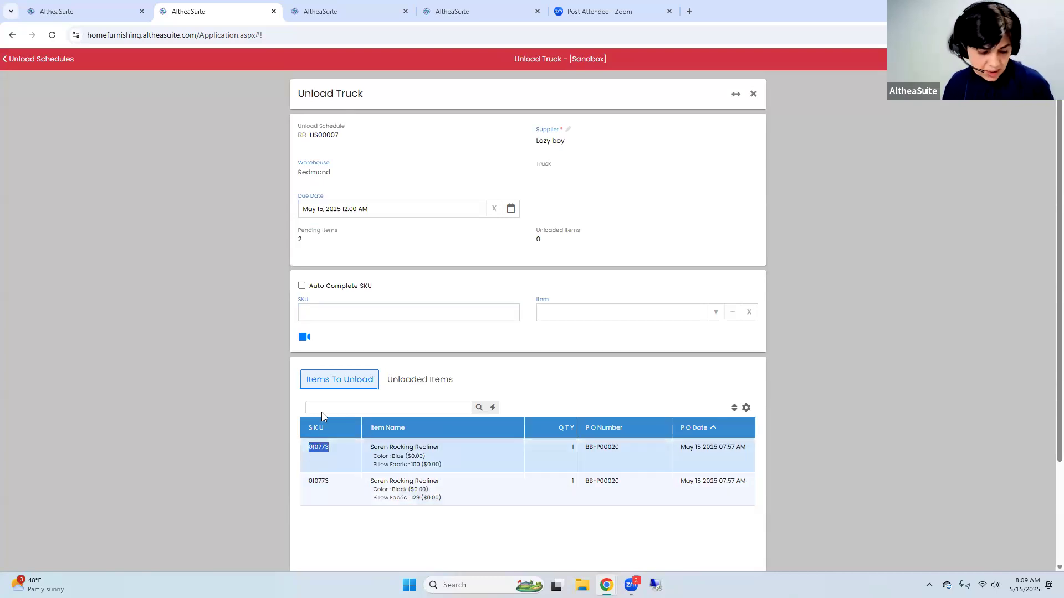
click(328, 316)
key(ctrl+v)
key(Return)
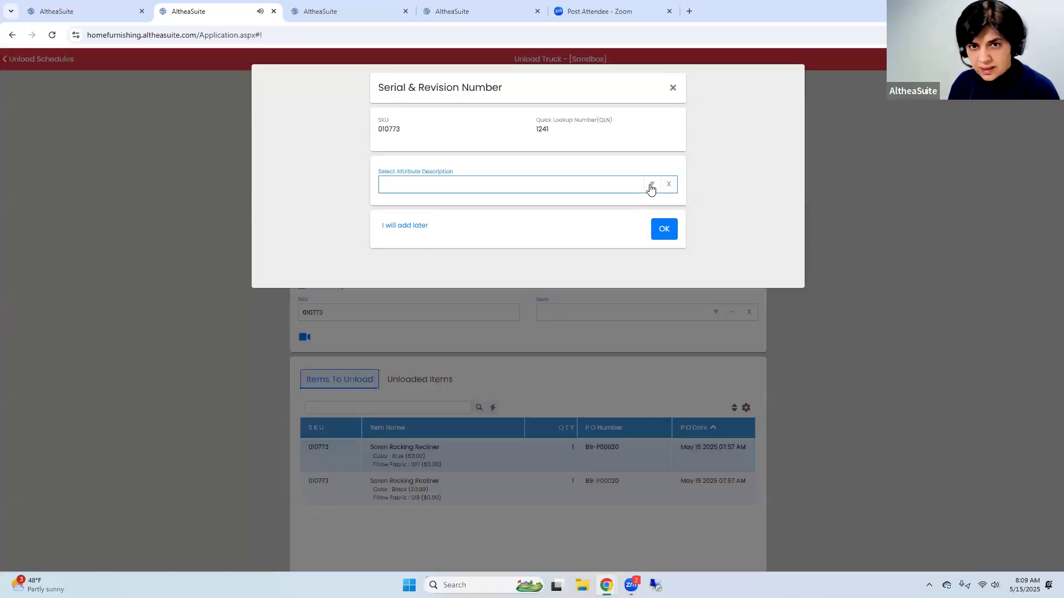
click(651, 186)
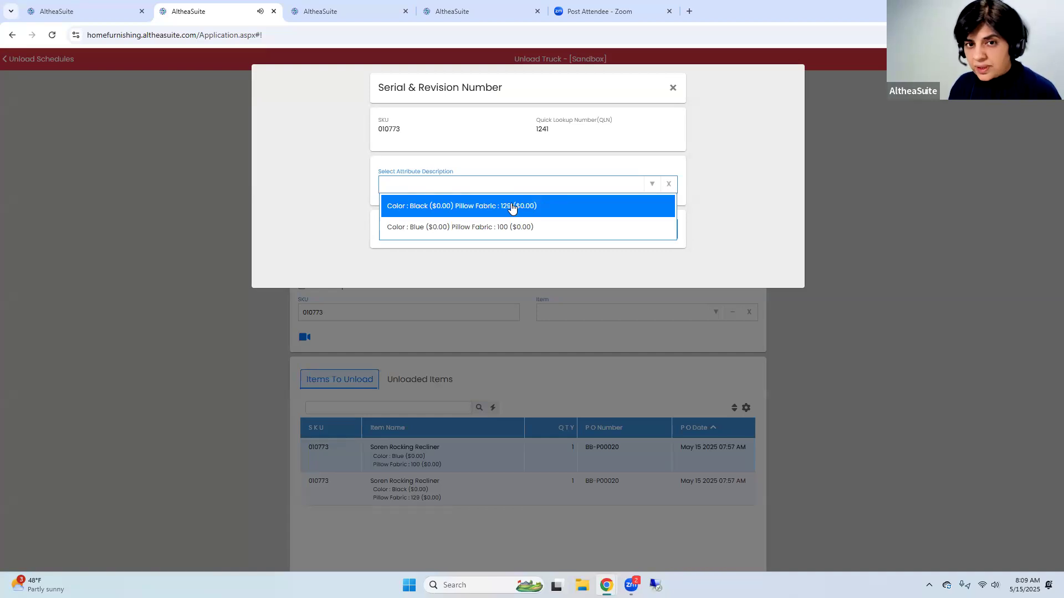
click(456, 215)
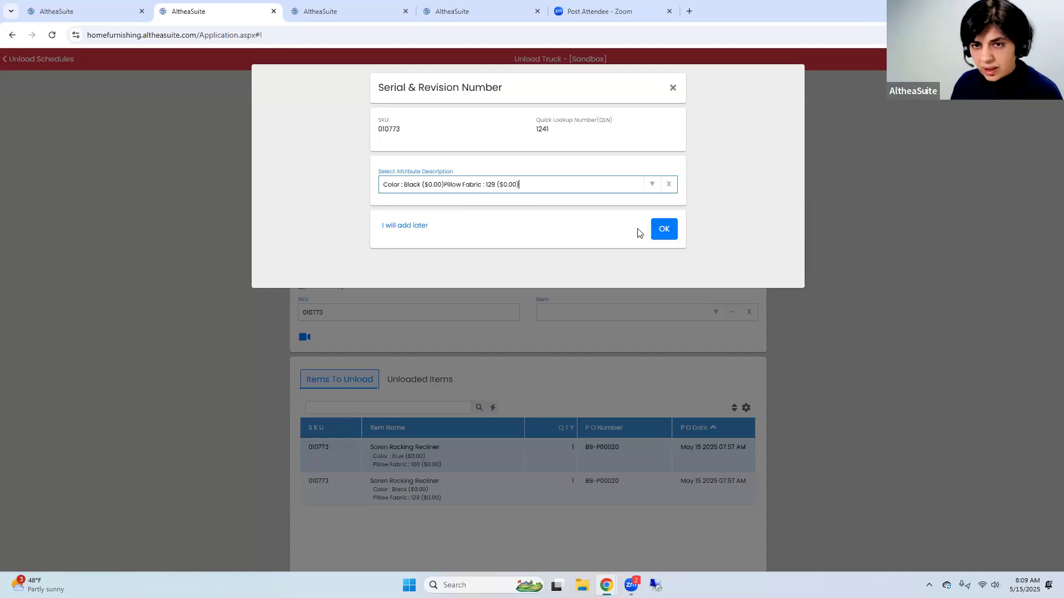
click(663, 229)
Unload the remaining unit of SKU 010773 with the attribute description Color Blue, Pillow Fabric 100
double_click(318, 448)
key(ctrl+c)
click(322, 306)
key(ctrl+v)
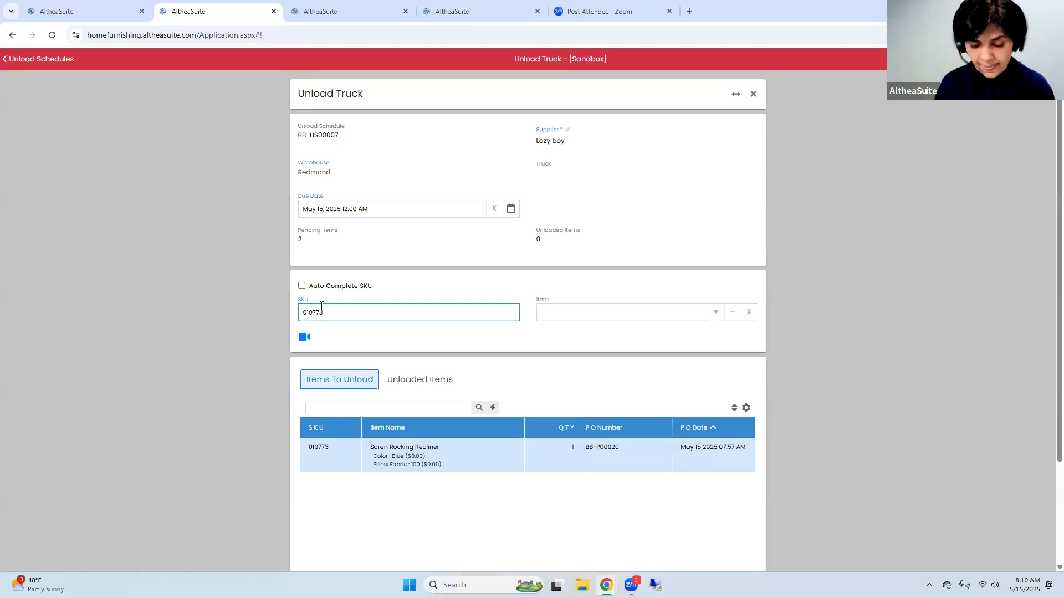
key(Return)
click(657, 187)
click(561, 210)
click(665, 230)
Check the unloaded Soren Rocking Recliner items, then complete the unloading and finalize the purchase documents
click(413, 380)
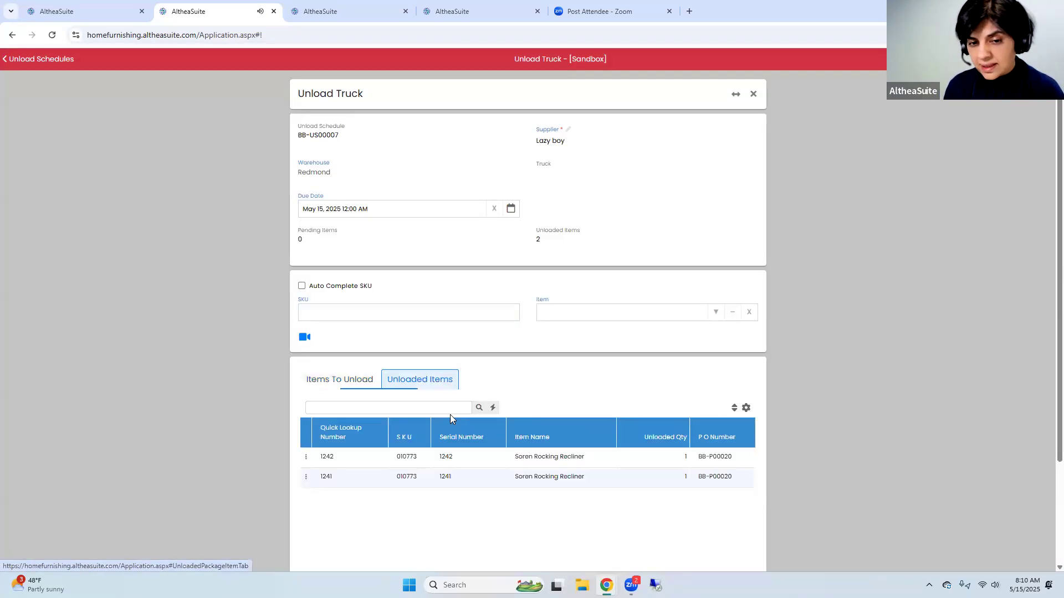
click(339, 382)
click(415, 389)
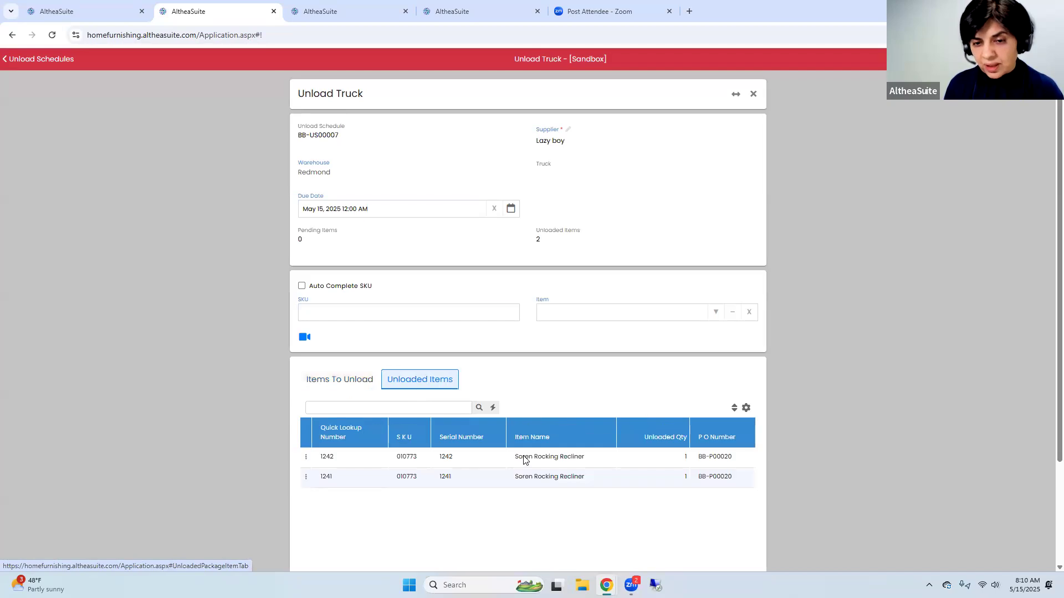
triple_click(528, 460)
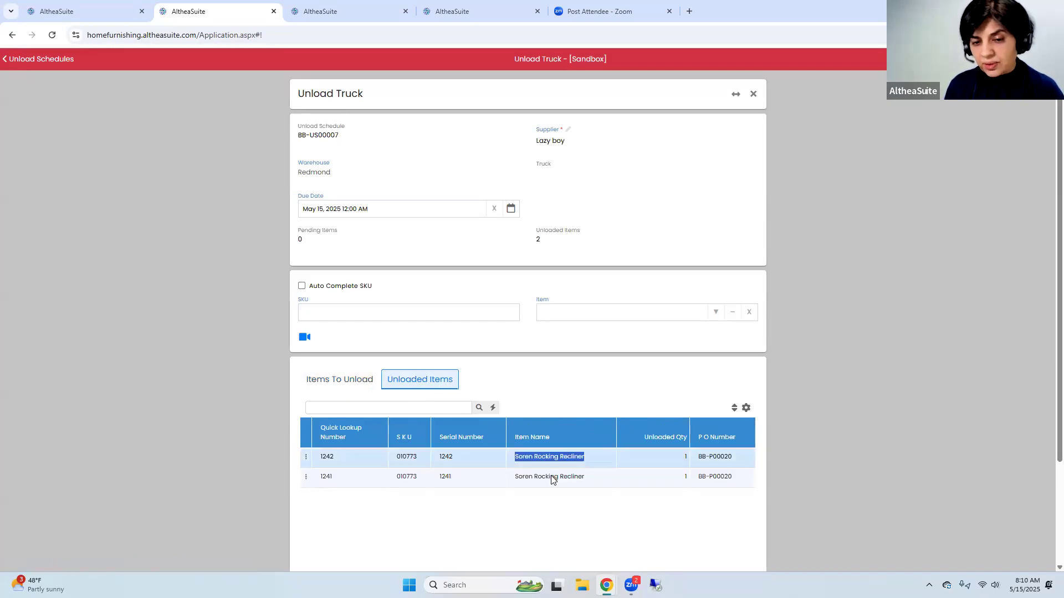
click(551, 481)
scroll(551, 481, down, 3)
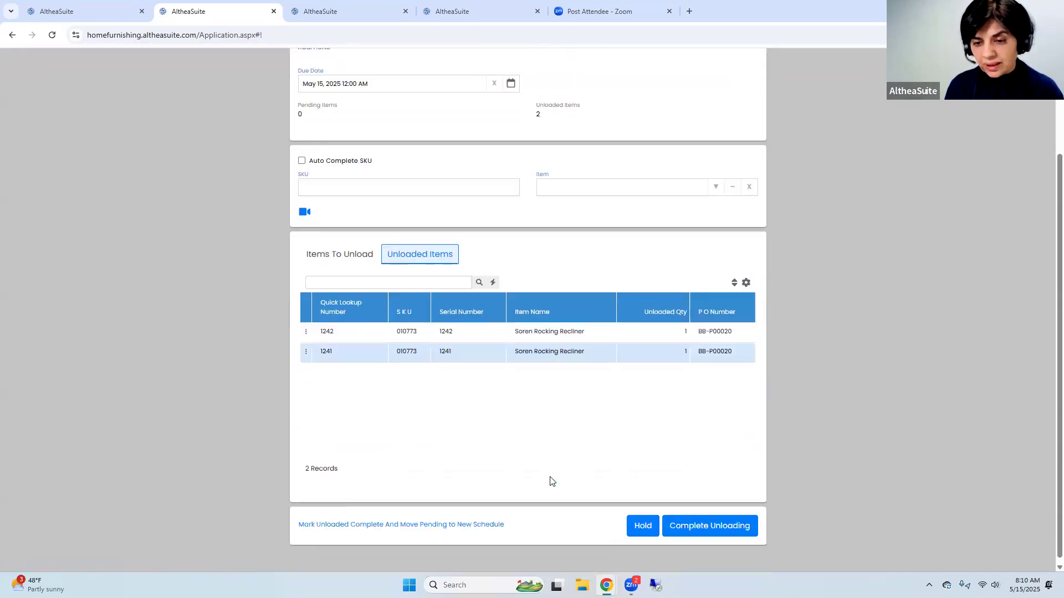
click(699, 526)
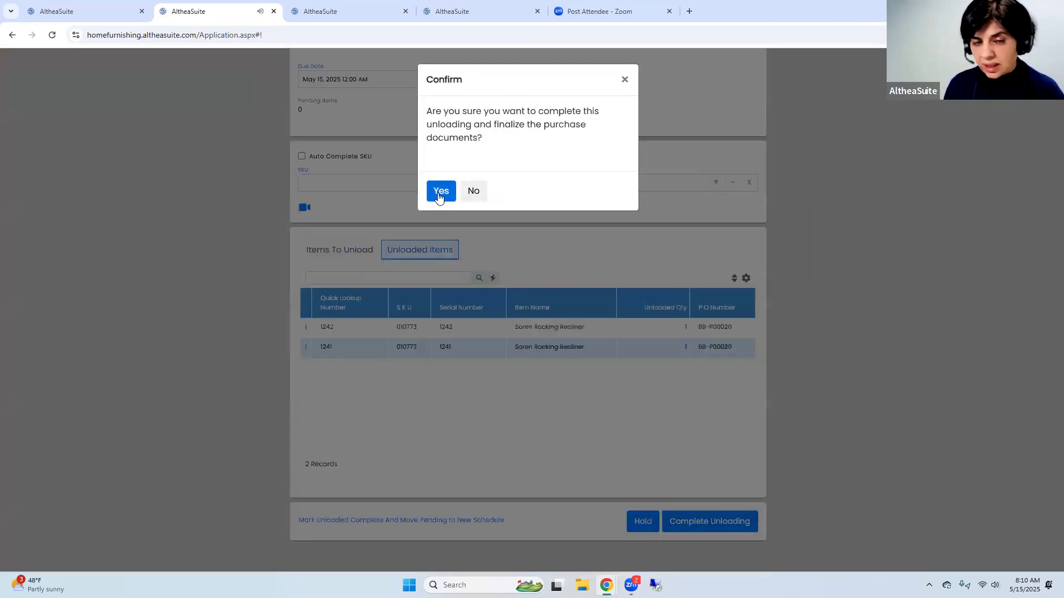
click(440, 191)
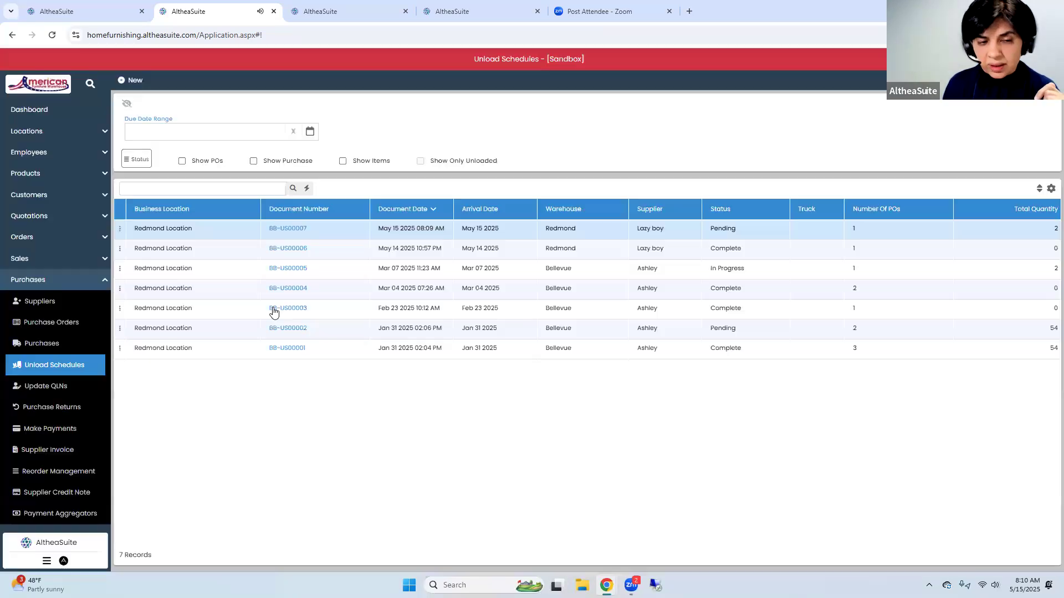
Generate the QLN sticker PDF for the completed Lazy boy schedule's unloaded items, review the labels, and close the sticker sheet
click(119, 229)
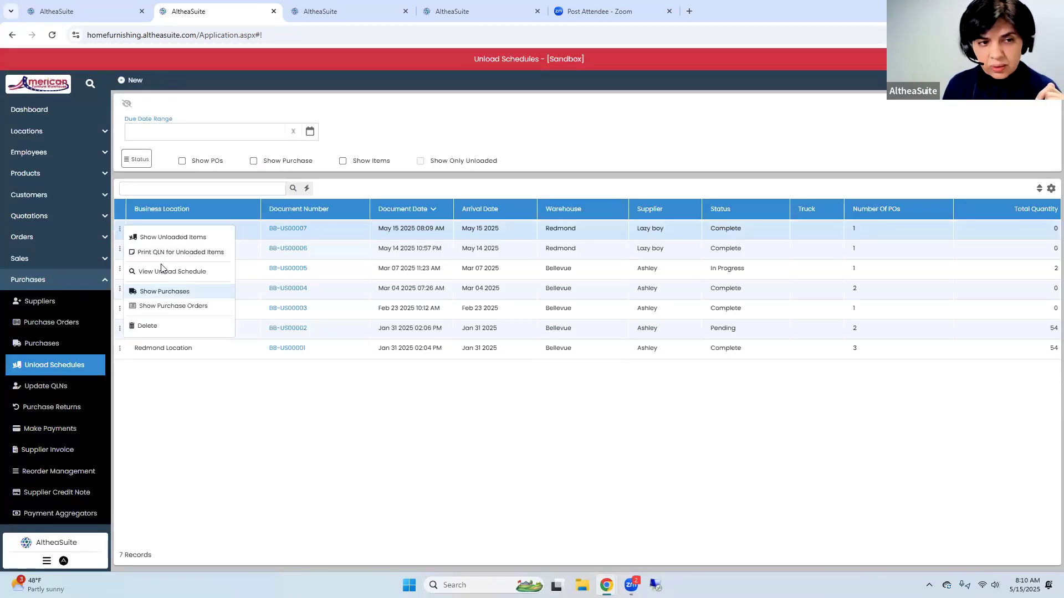
click(170, 253)
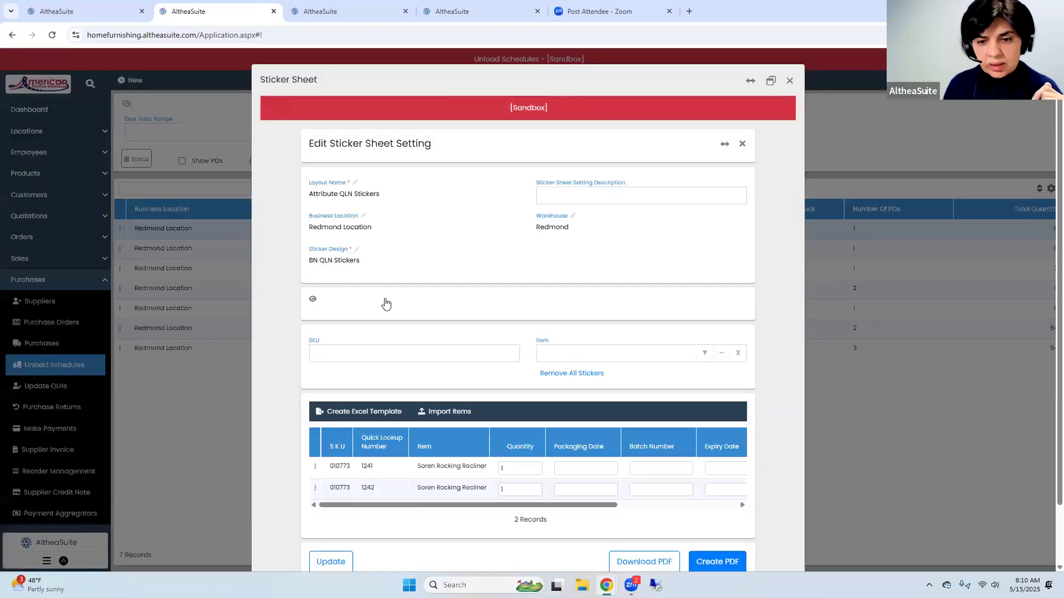
click(722, 515)
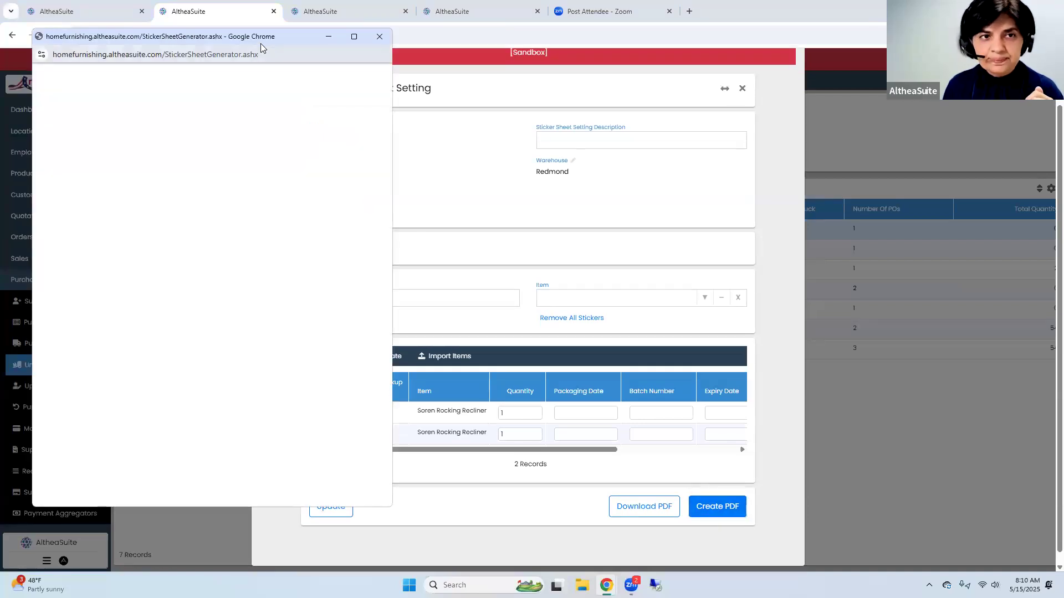
drag(264, 41, 366, 54)
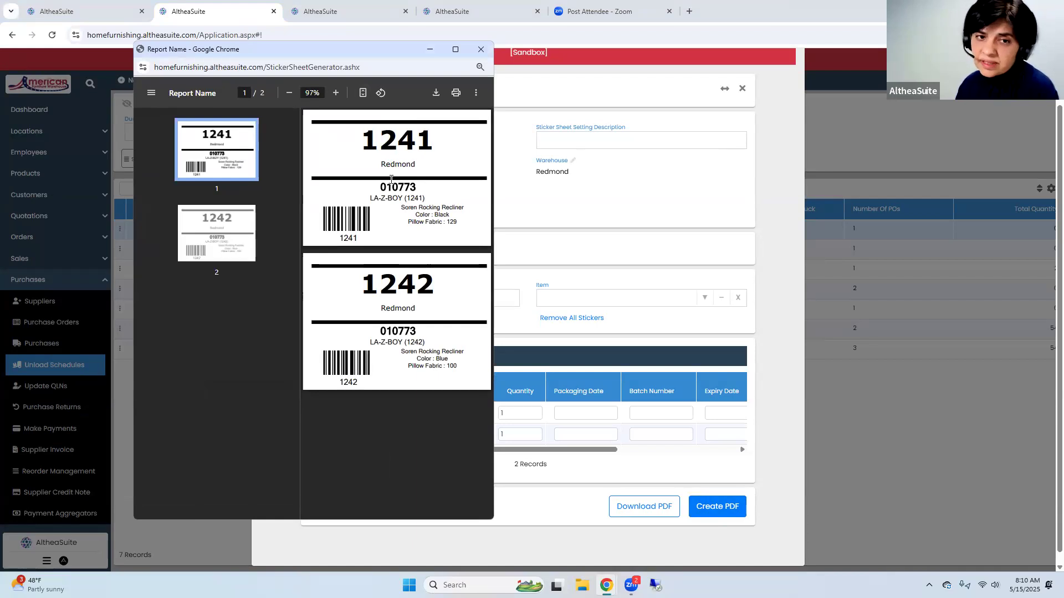
drag(372, 143, 435, 142)
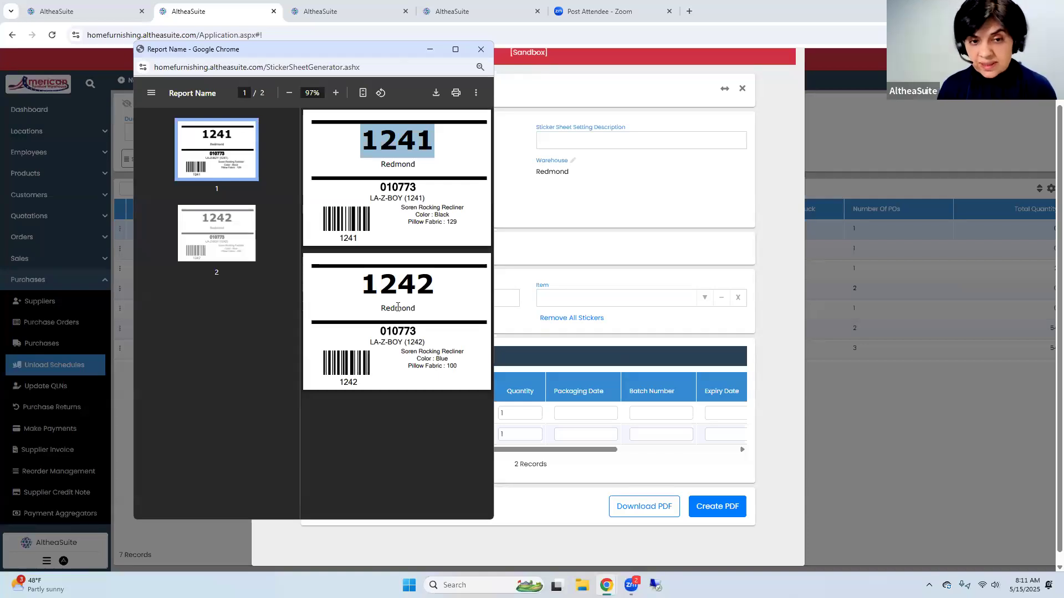
click(481, 50)
click(791, 83)
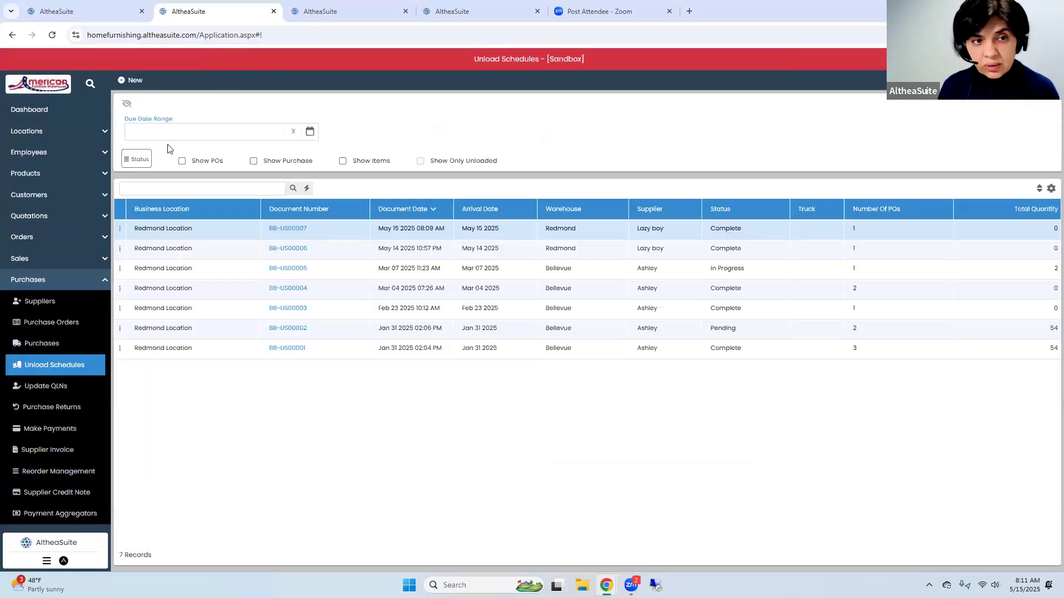
Open Attribute Stock with QLNs shown and examine the two Soren Rocking Recliner entries
click(43, 279)
click(28, 301)
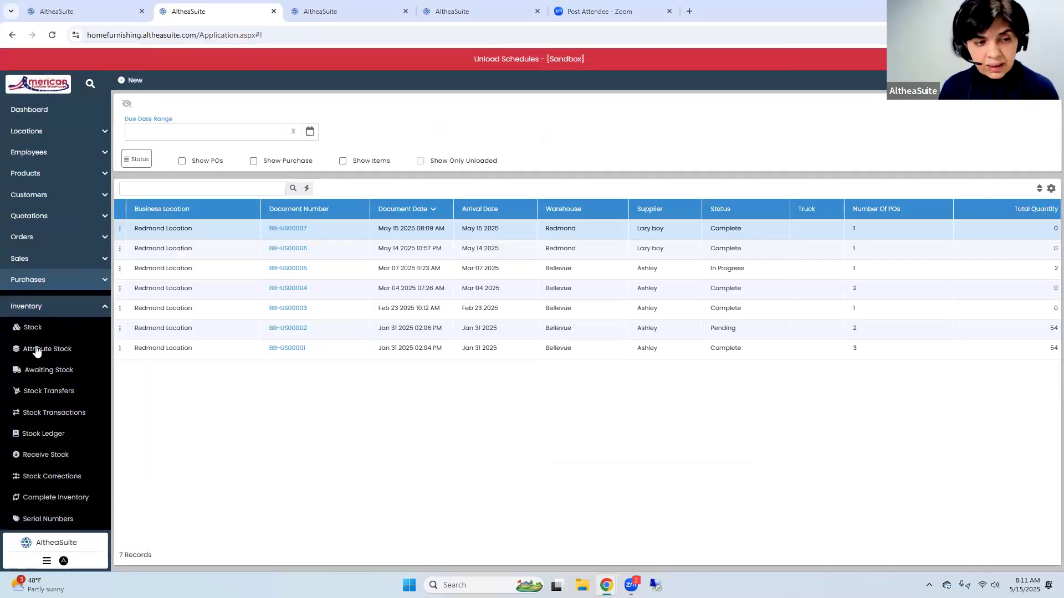
click(36, 343)
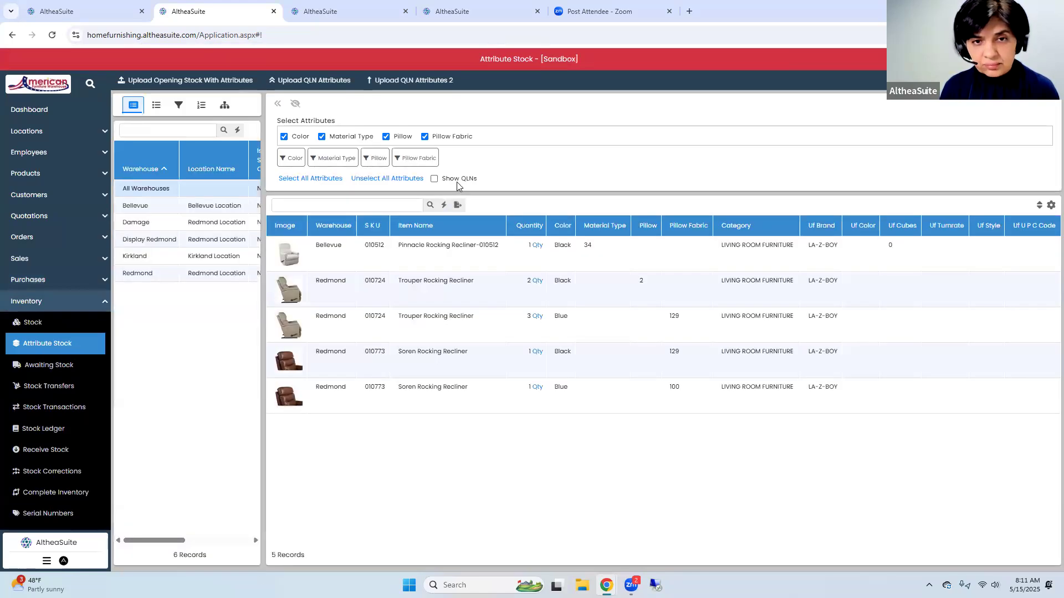
click(434, 179)
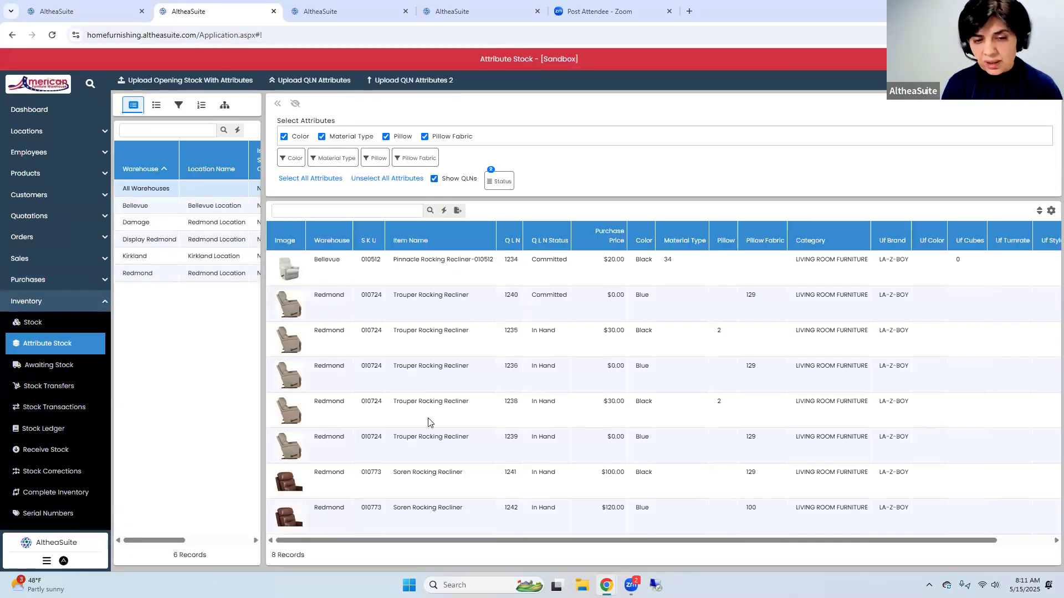
click(447, 483)
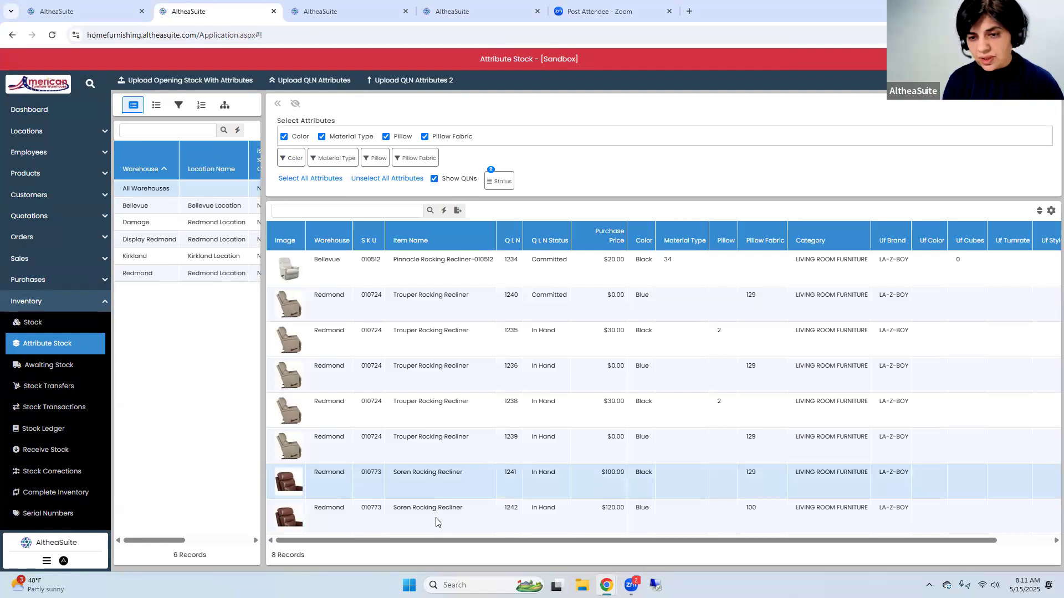
click(536, 528)
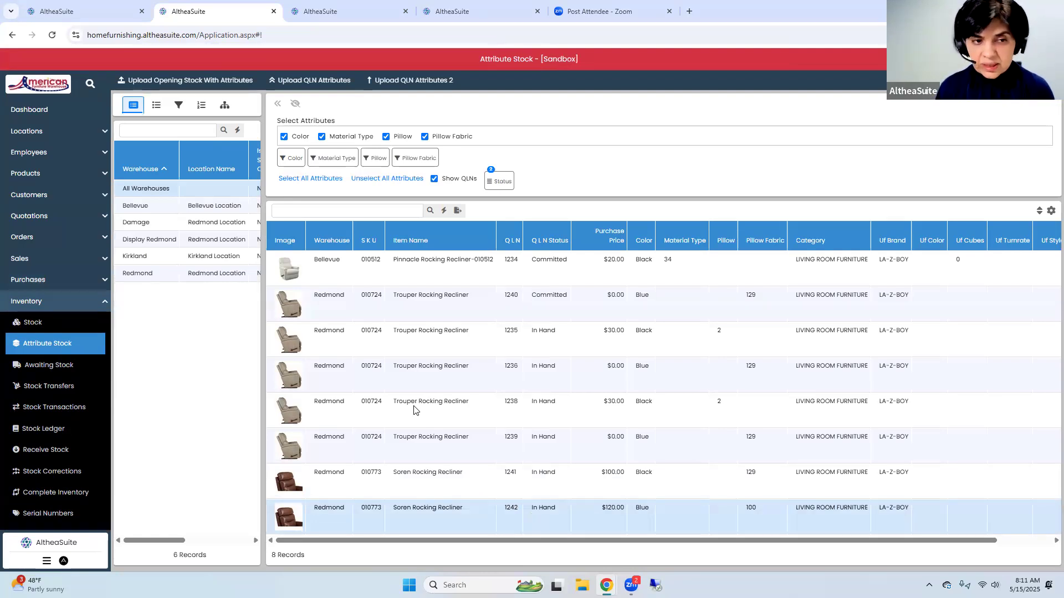
Switch to the browser tab showing Serial Numbers, go to Orders there, and start a new order for an existing customer
click(338, 13)
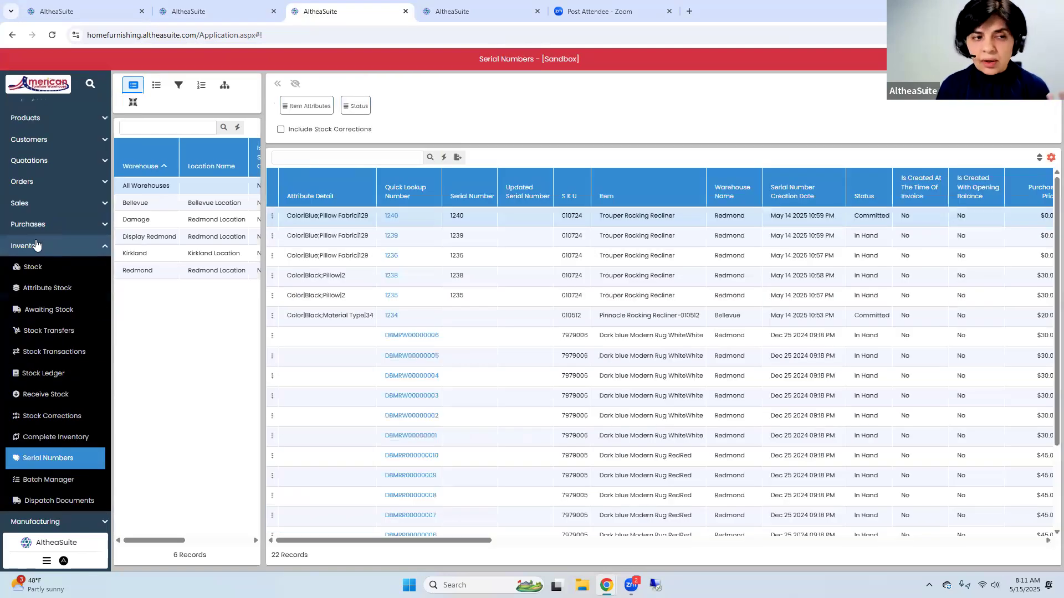
click(24, 182)
click(26, 205)
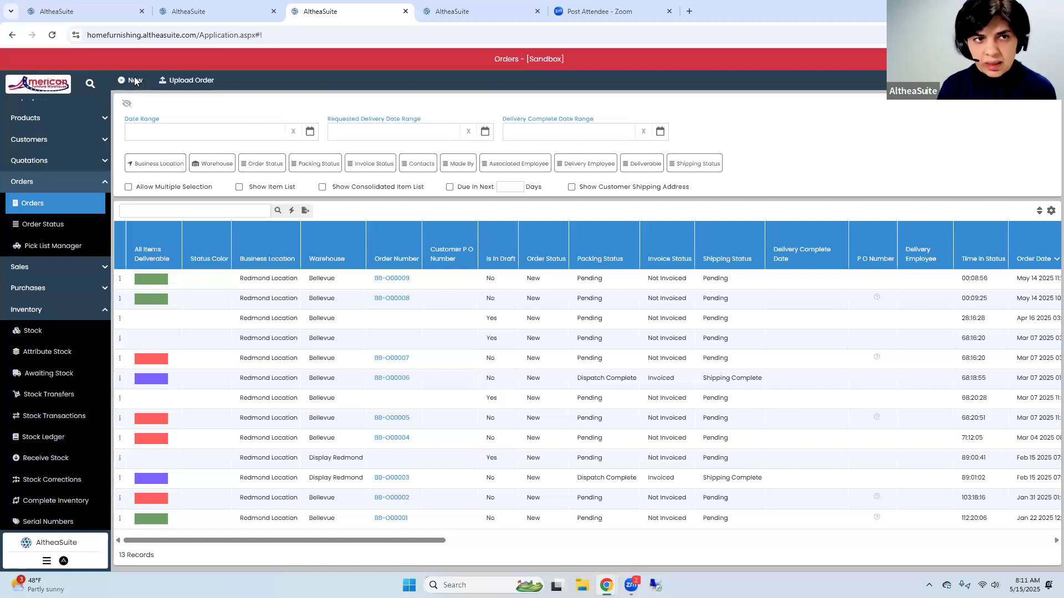
click(133, 81)
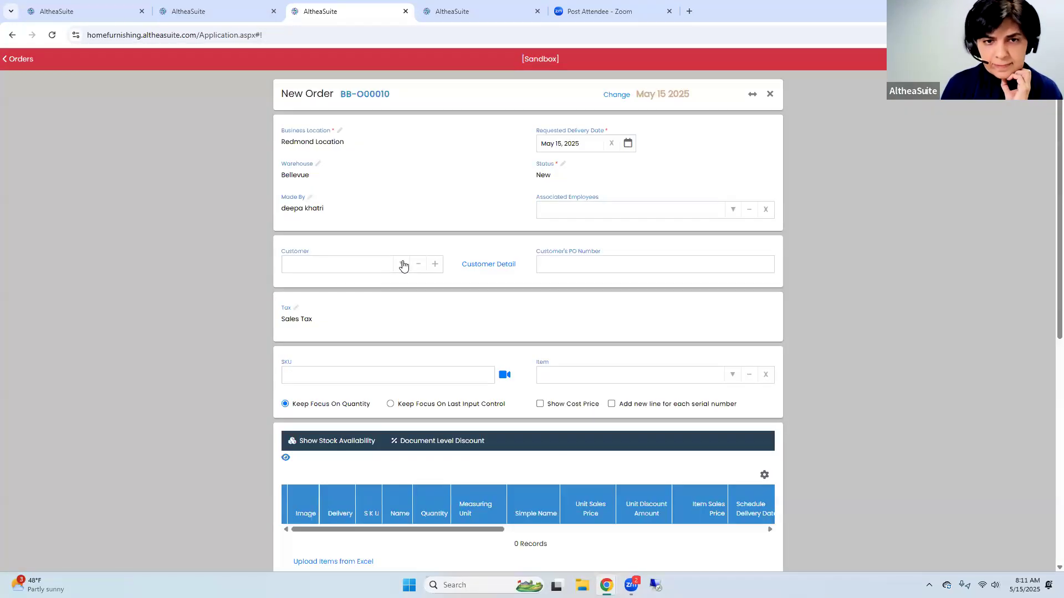
click(402, 264)
click(395, 308)
Add the Soren Rocking Recliner, SKU 010773, to the new order
scroll(609, 344, down, 2)
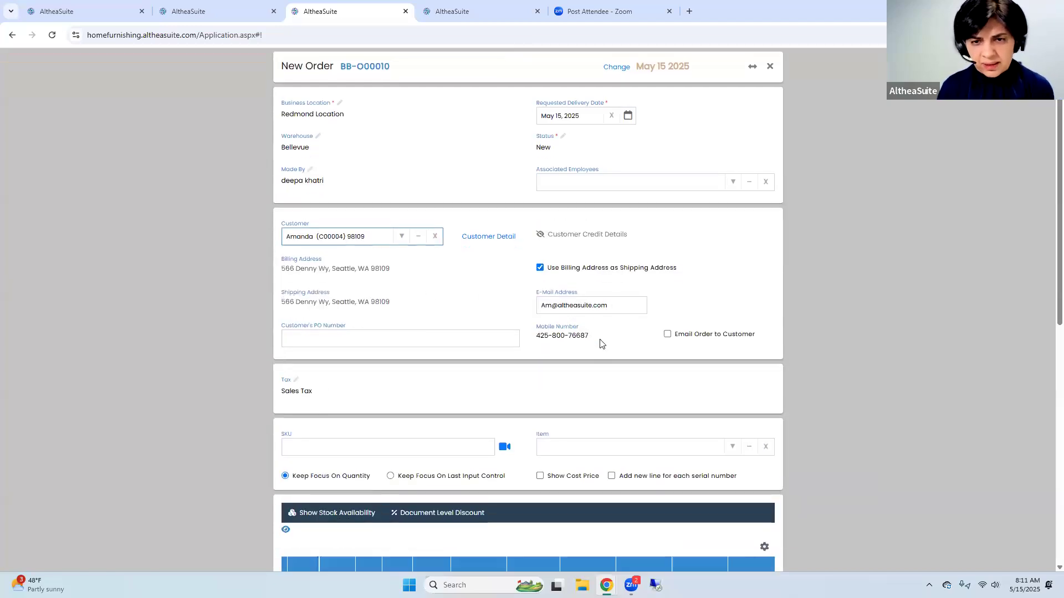
click(571, 363)
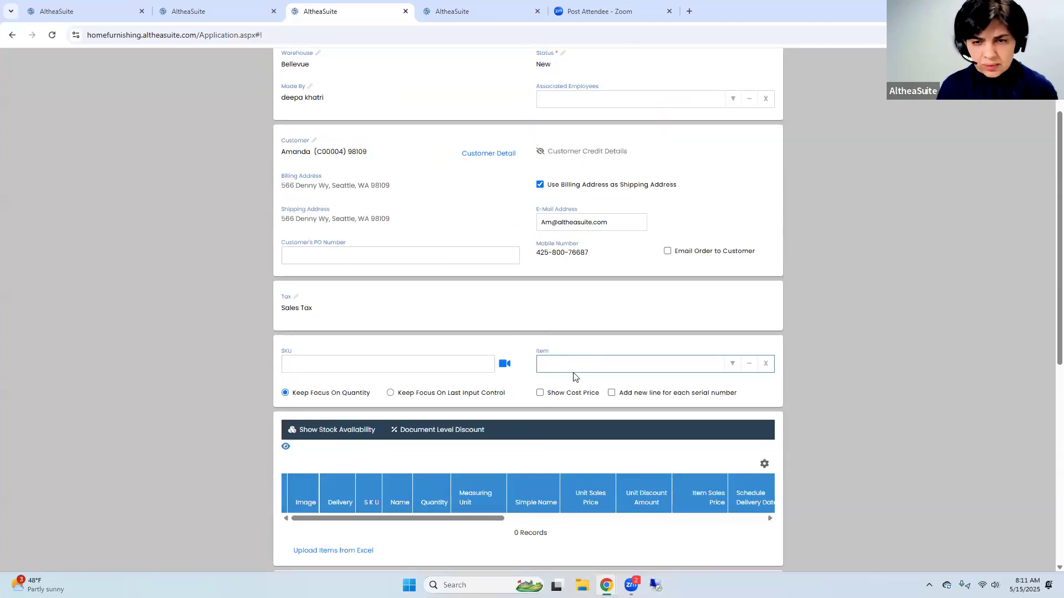
text(010773)
click(579, 388)
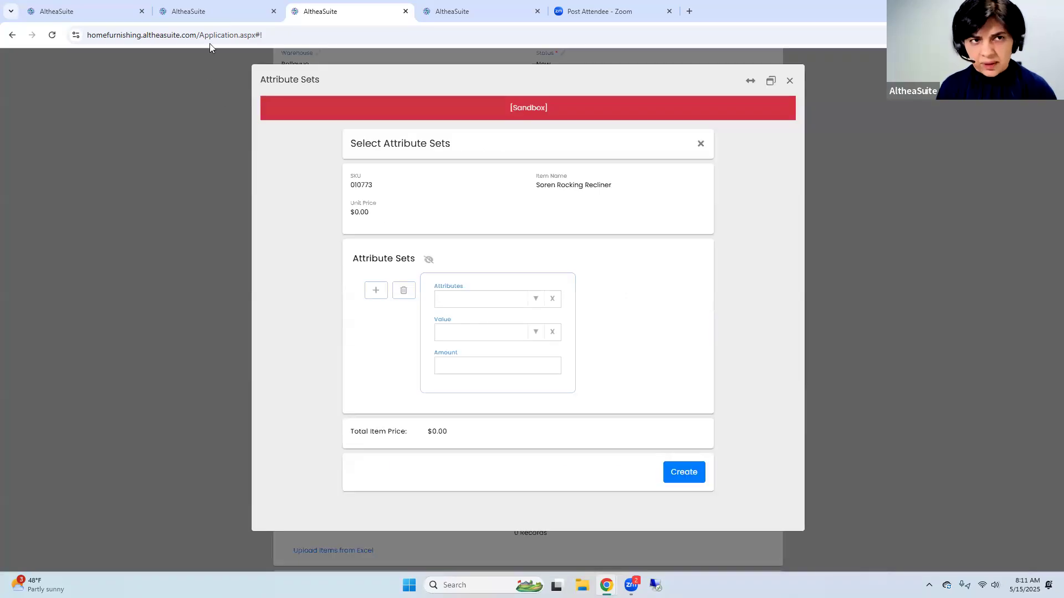
Set the recliner's first attribute to Color with value Black and an amount of $20.00
click(536, 299)
click(471, 321)
click(498, 334)
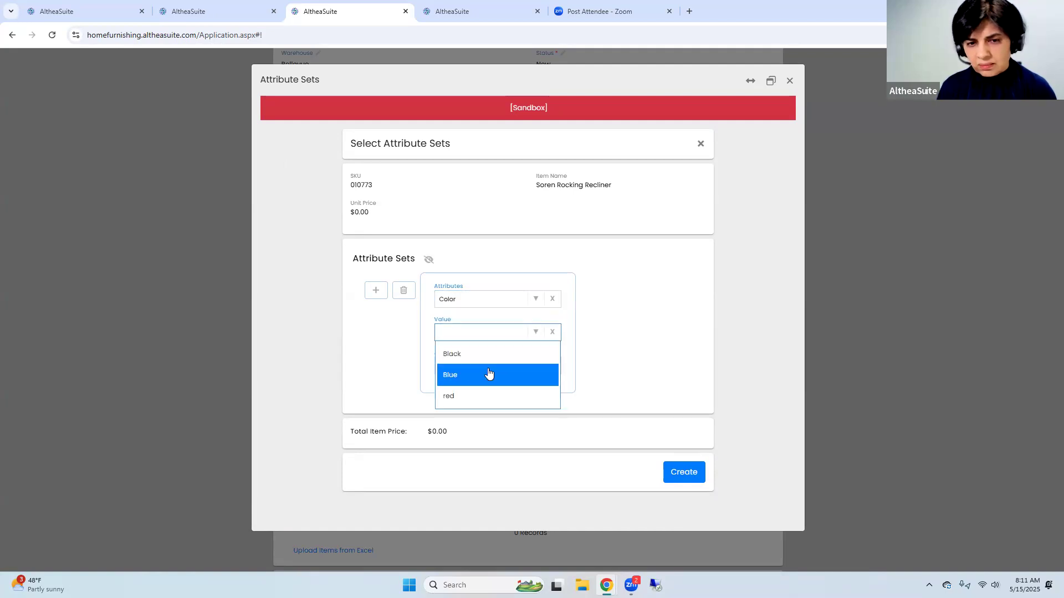
click(460, 358)
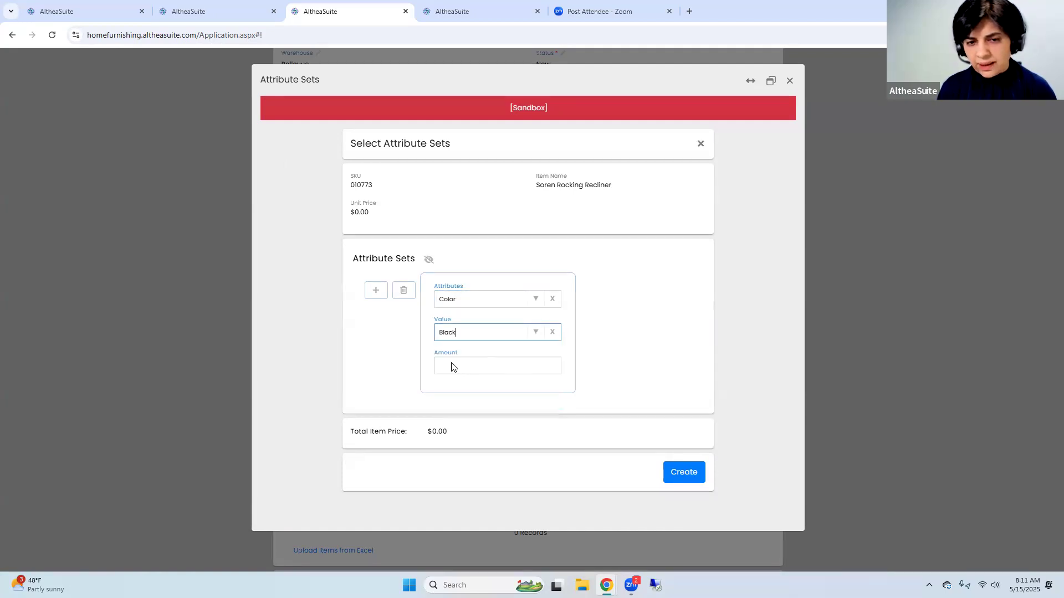
click(442, 361)
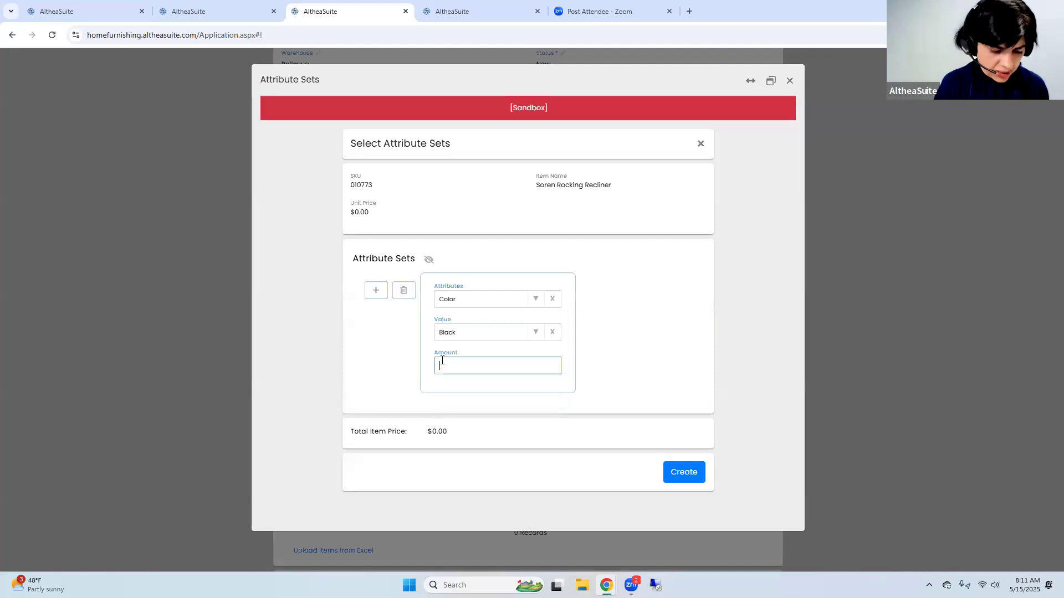
Add a second attribute, Pillow with value 2, and create the attribute sets for the recliner's order line
click(375, 291)
click(528, 427)
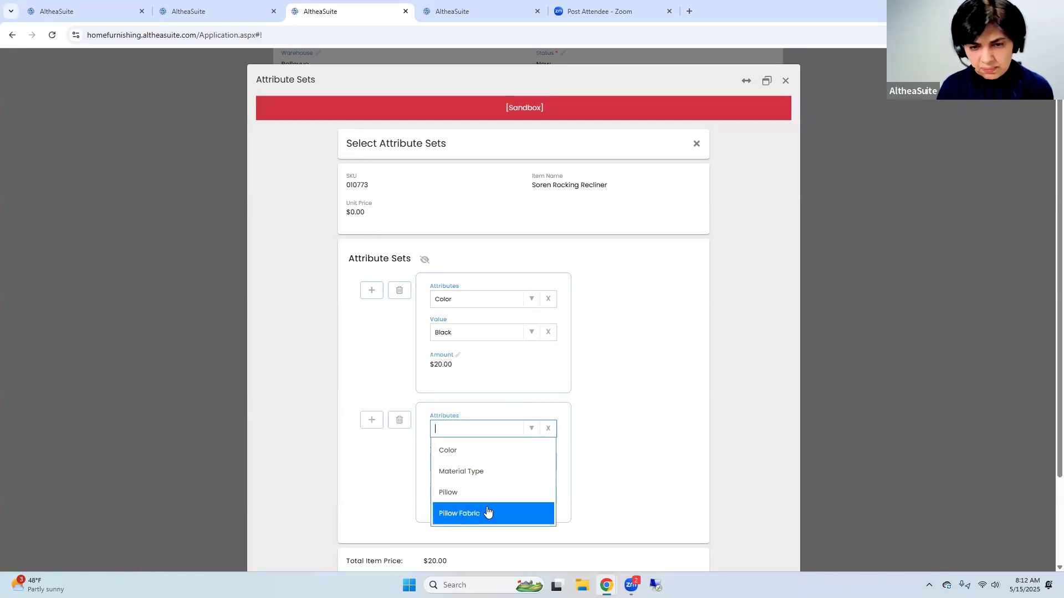
click(486, 498)
click(530, 432)
click(472, 498)
click(531, 462)
click(487, 488)
scroll(670, 471, down, 3)
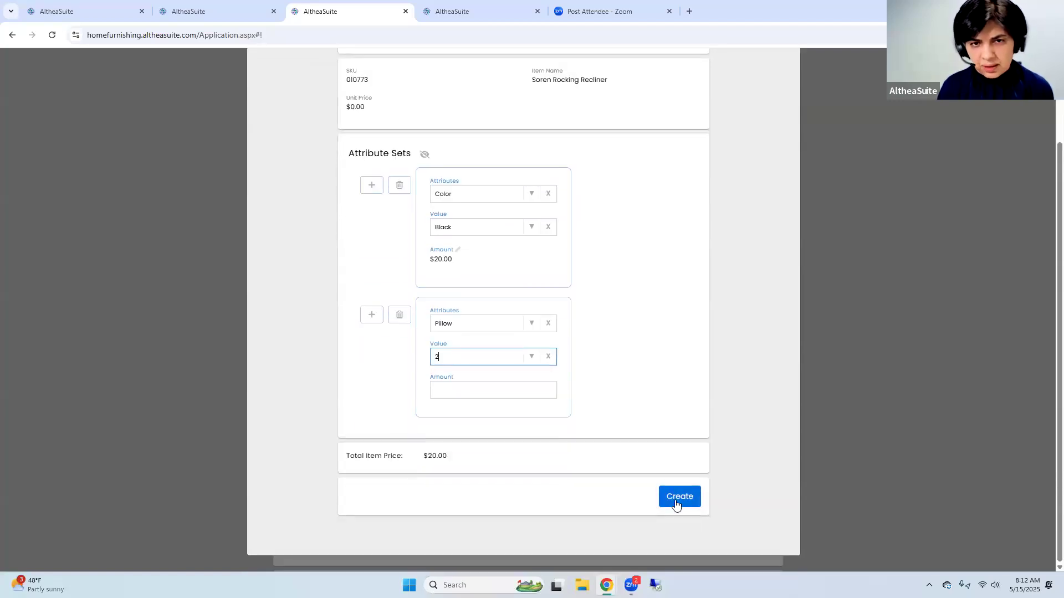
click(677, 499)
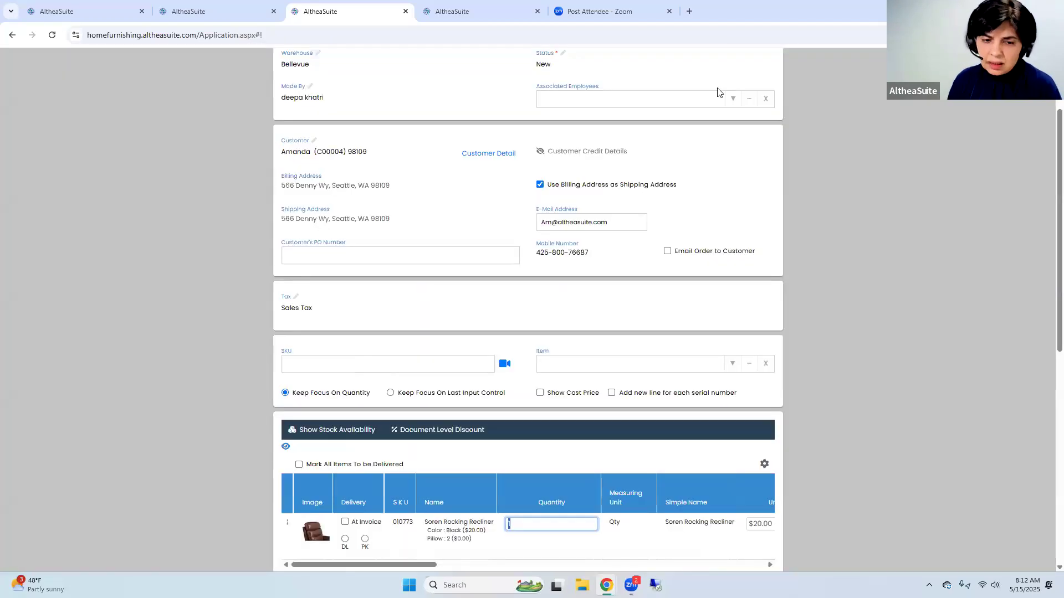
Widen the new order form and change the order's warehouse to Redmond
scroll(752, 90, up, 2)
click(752, 94)
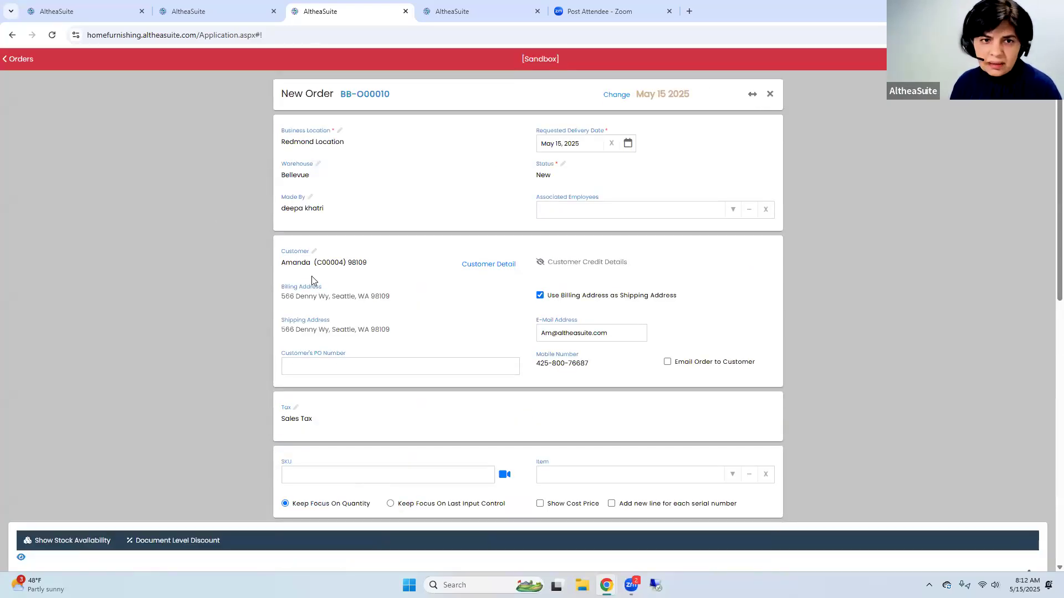
click(334, 172)
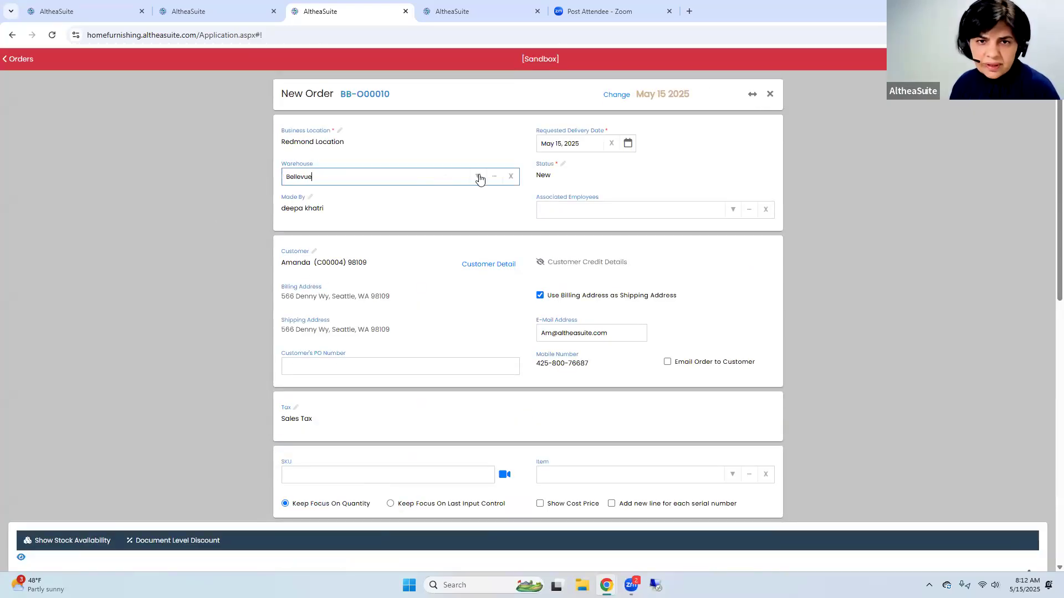
click(477, 176)
click(372, 280)
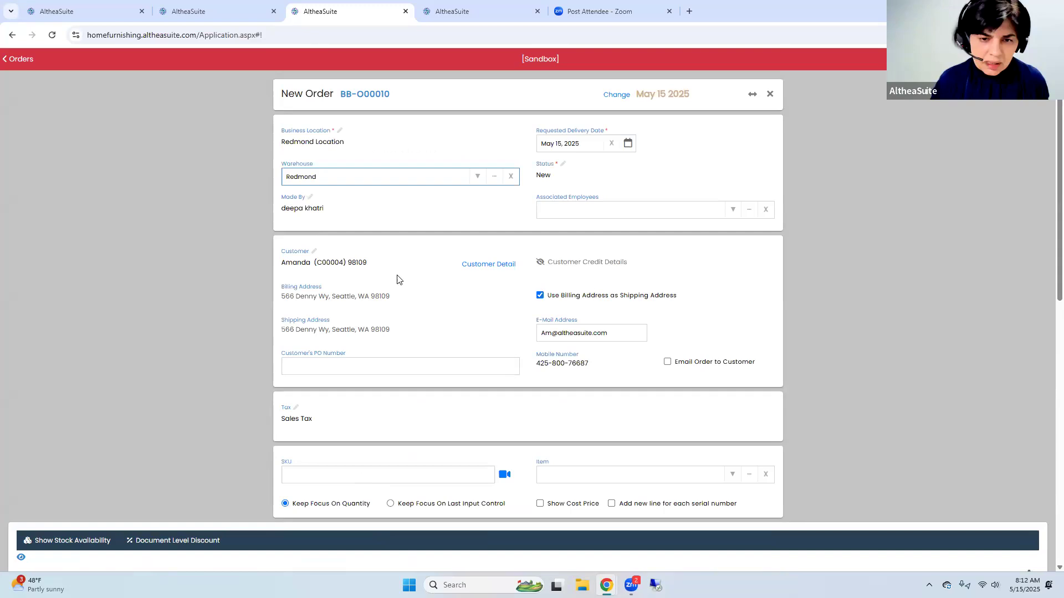
Open serial number assignment for the Soren Rocking Recliner line and check which serial numbers are offered
scroll(437, 278, down, 5)
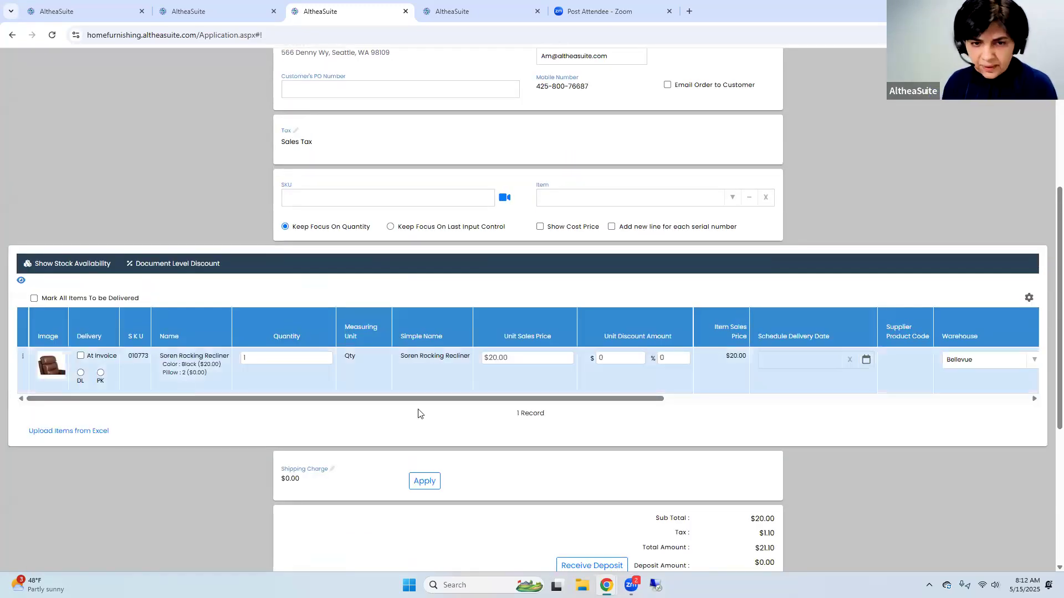
click(23, 358)
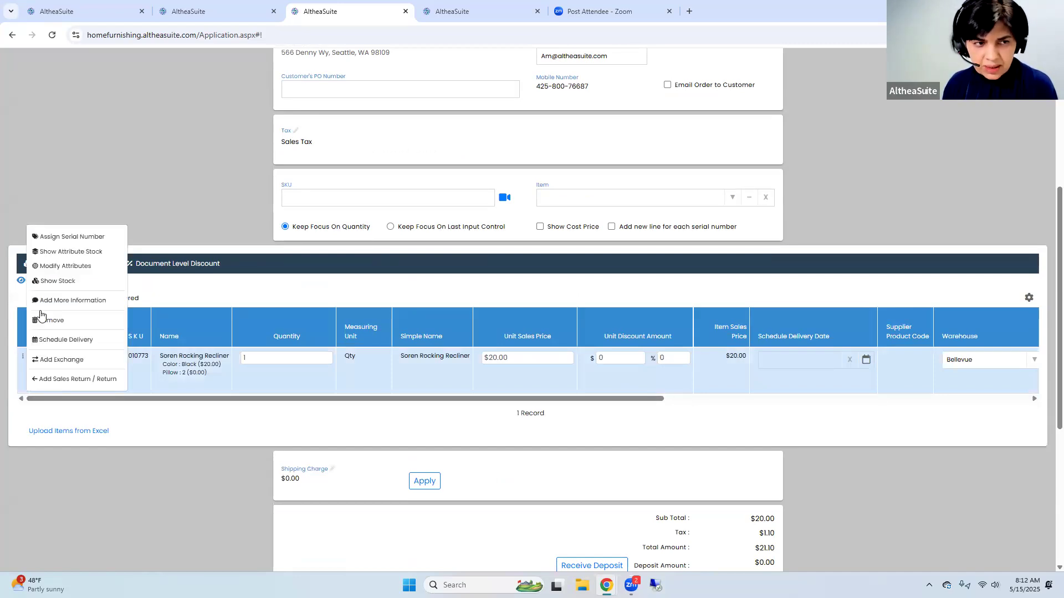
click(75, 239)
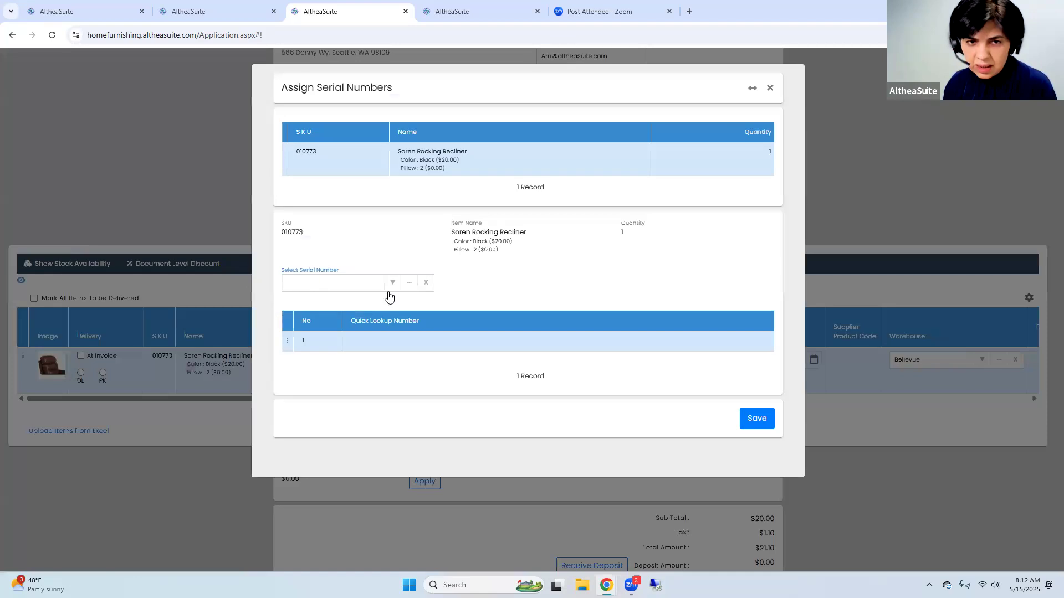
click(391, 285)
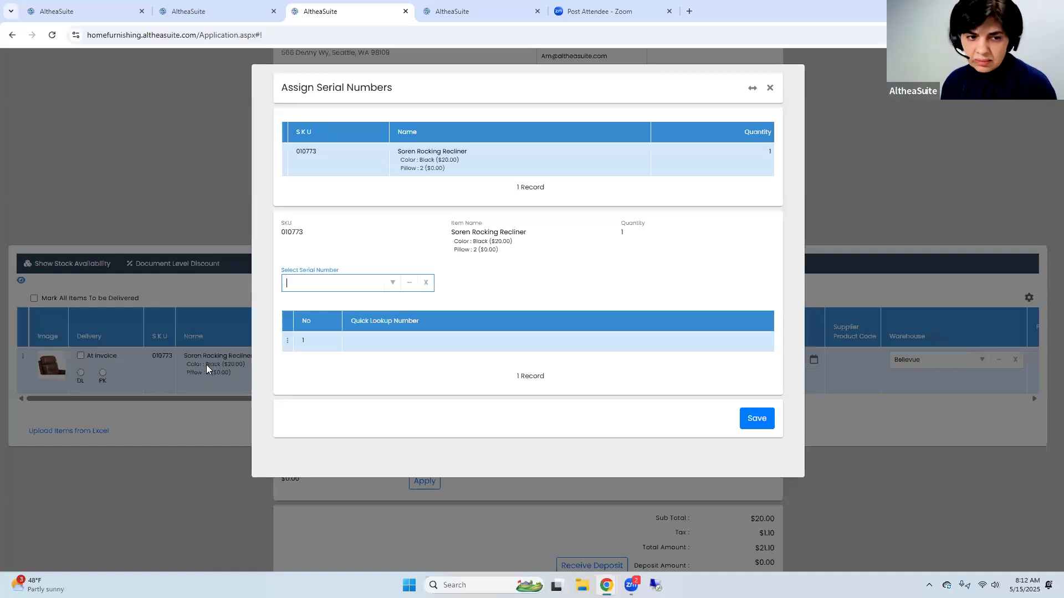
Switch to the browser tab with Attribute Stock and search it for SKU 010773
click(236, 21)
click(310, 211)
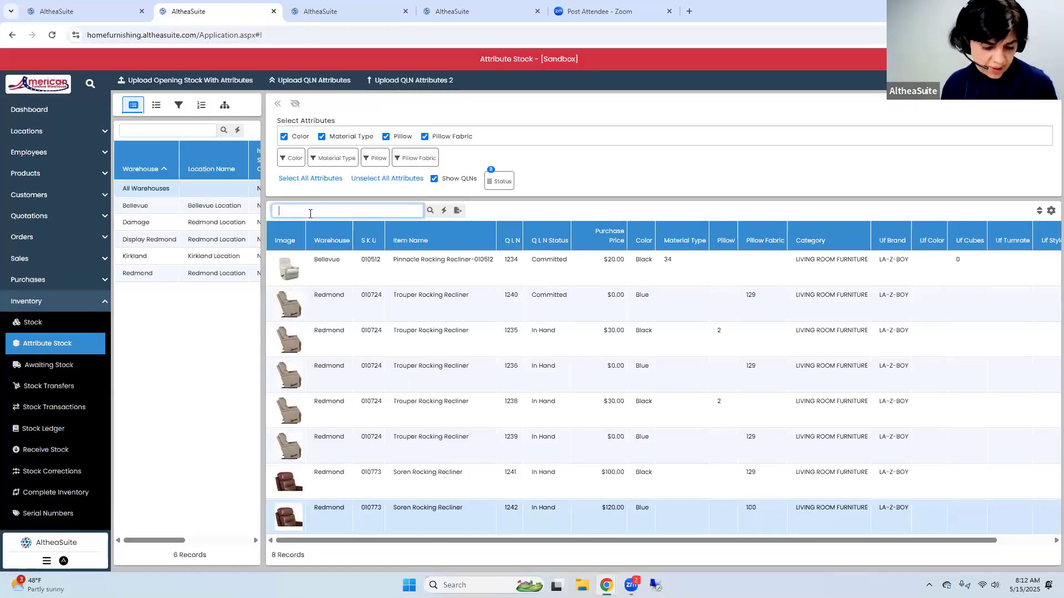
text(010773)
key(Return)
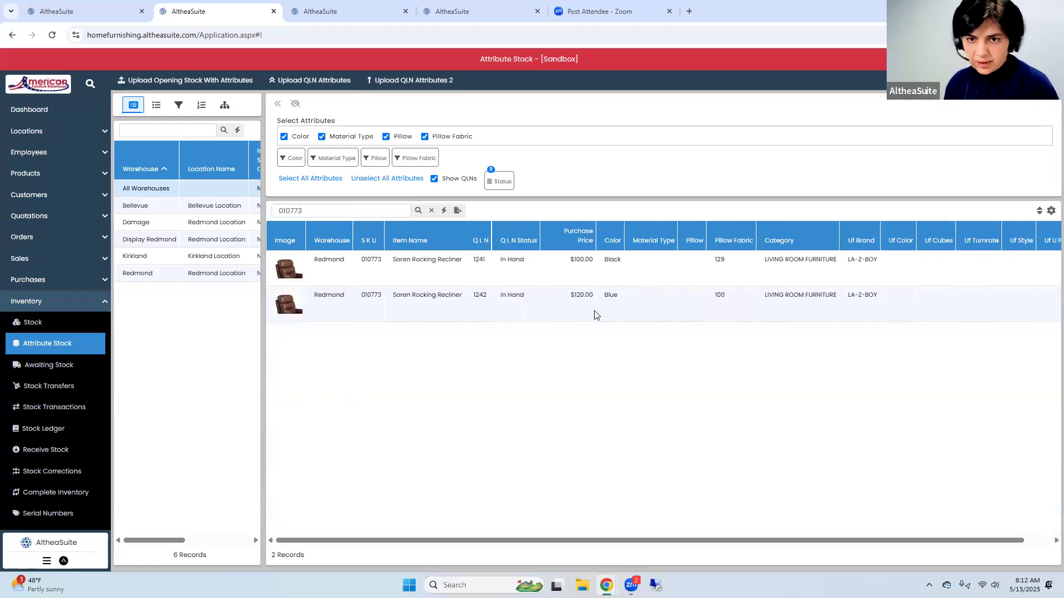
Return to the order, close serial number assignment, examine the recliner line's attribute stock with QLNs shown, and close it
click(314, 16)
click(769, 88)
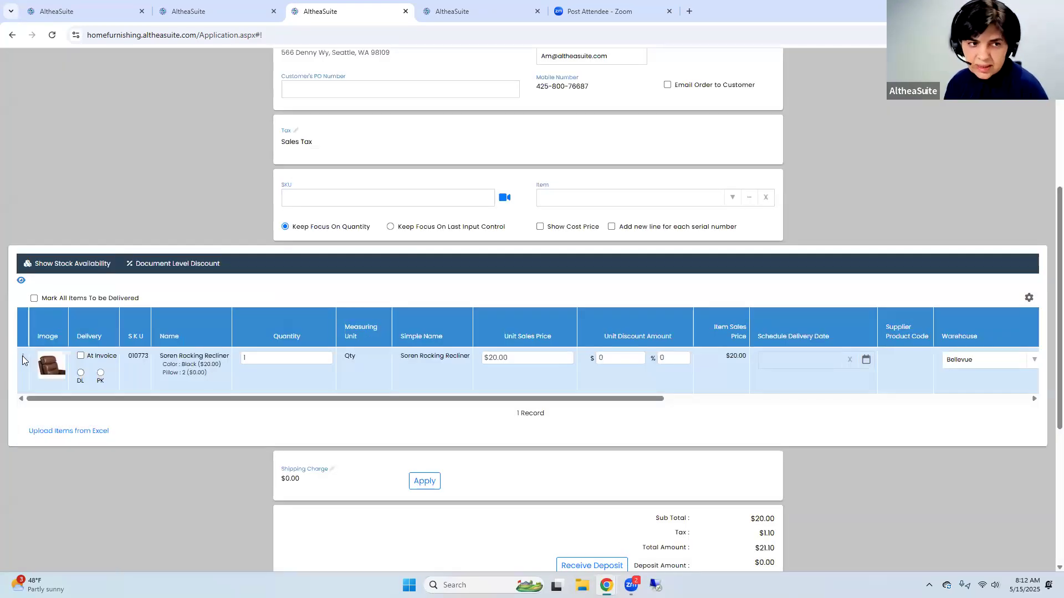
click(22, 359)
click(75, 253)
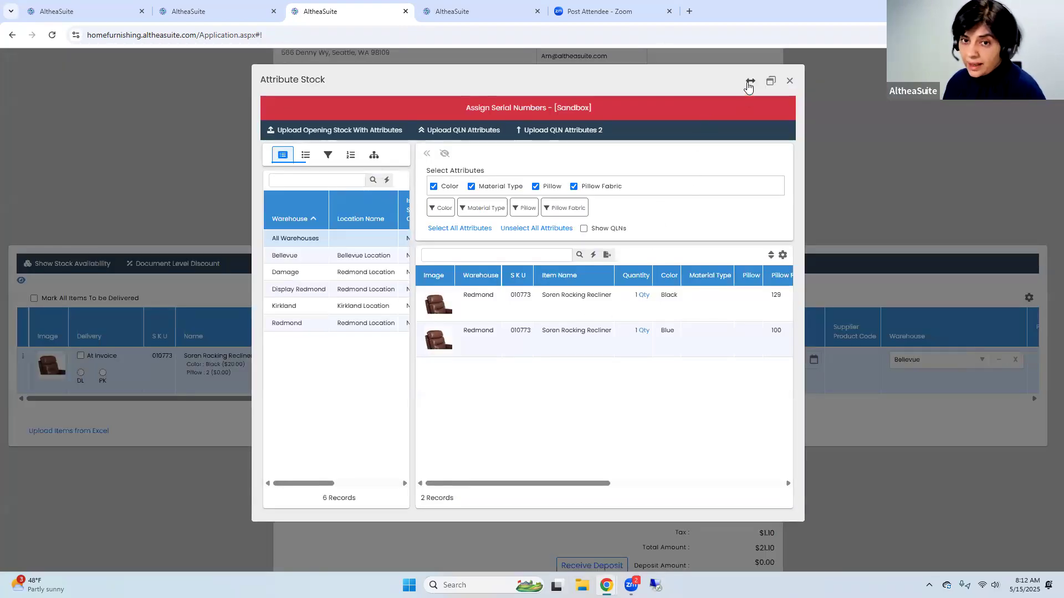
click(750, 81)
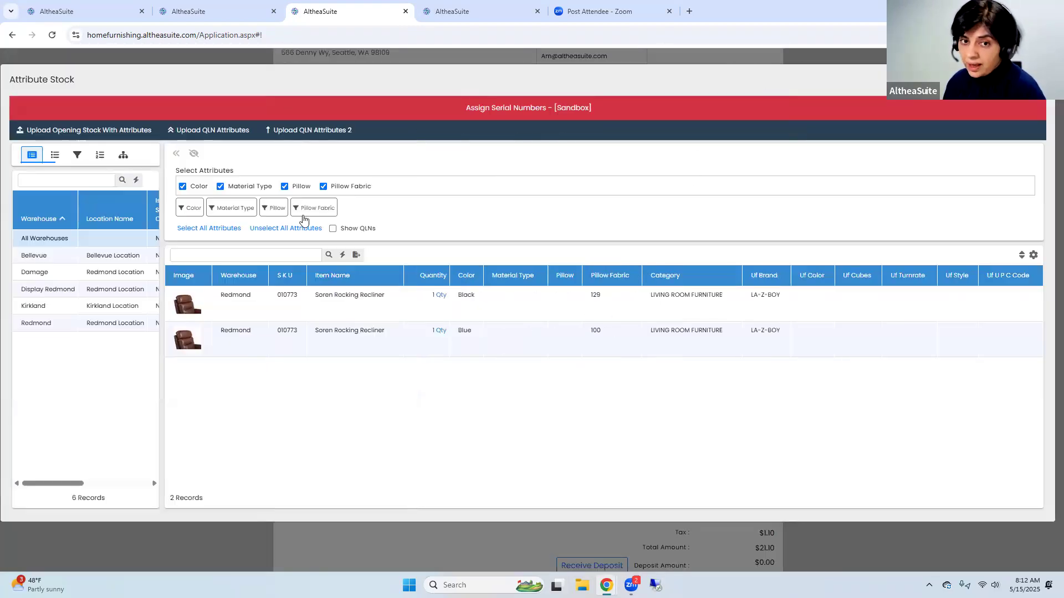
click(347, 229)
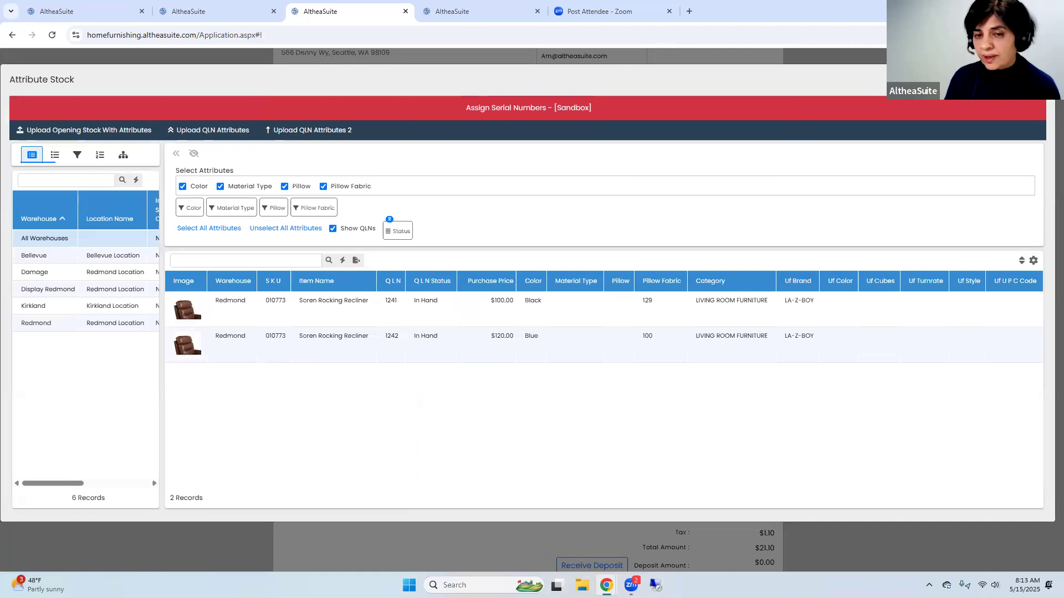
click(1042, 79)
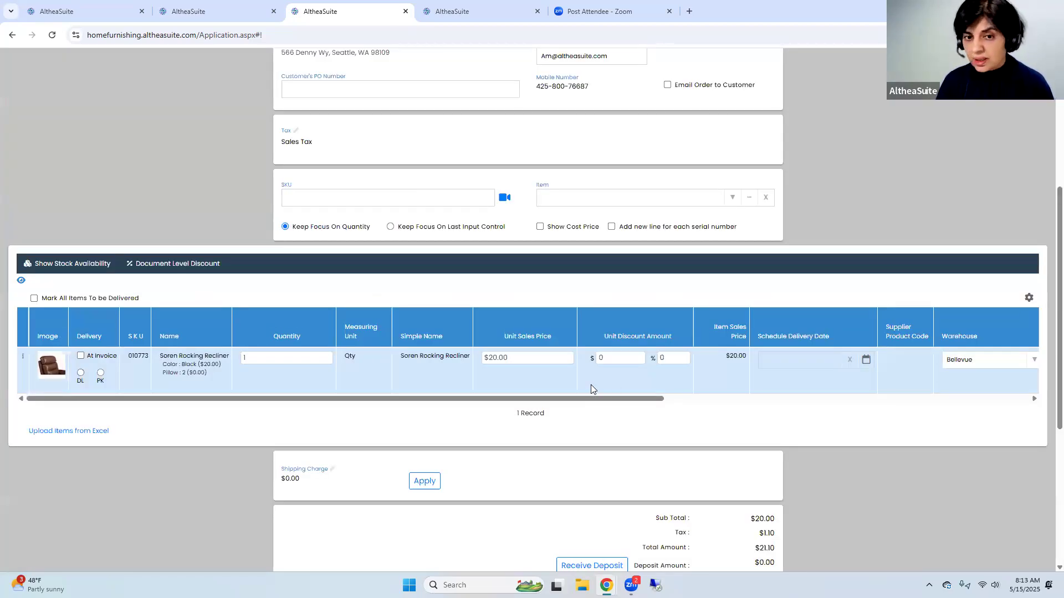
Reopen serial number assignment for the recliner line, review it, and close it without assigning anything
click(23, 356)
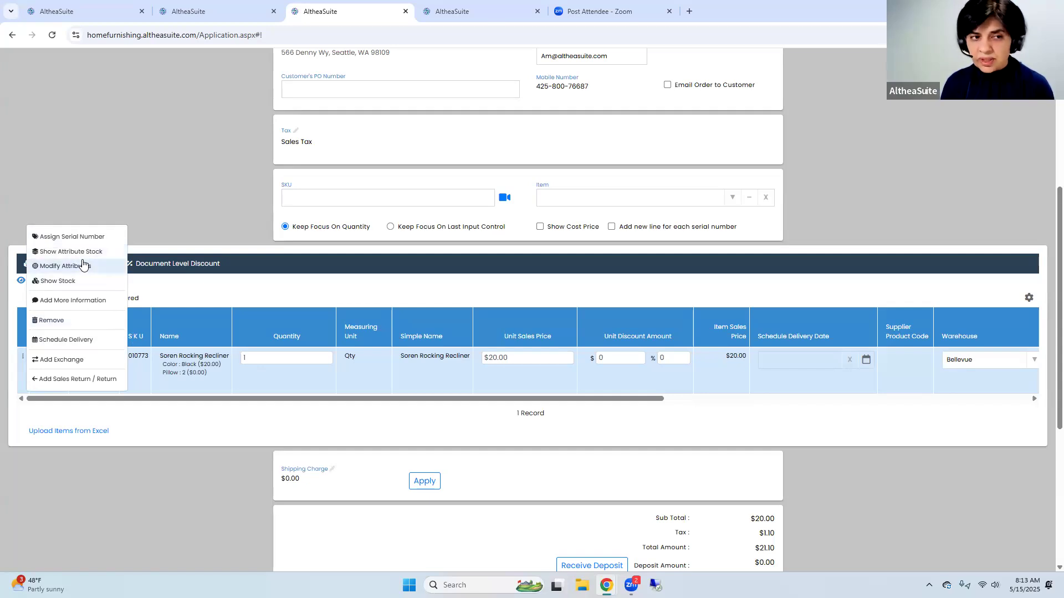
click(75, 242)
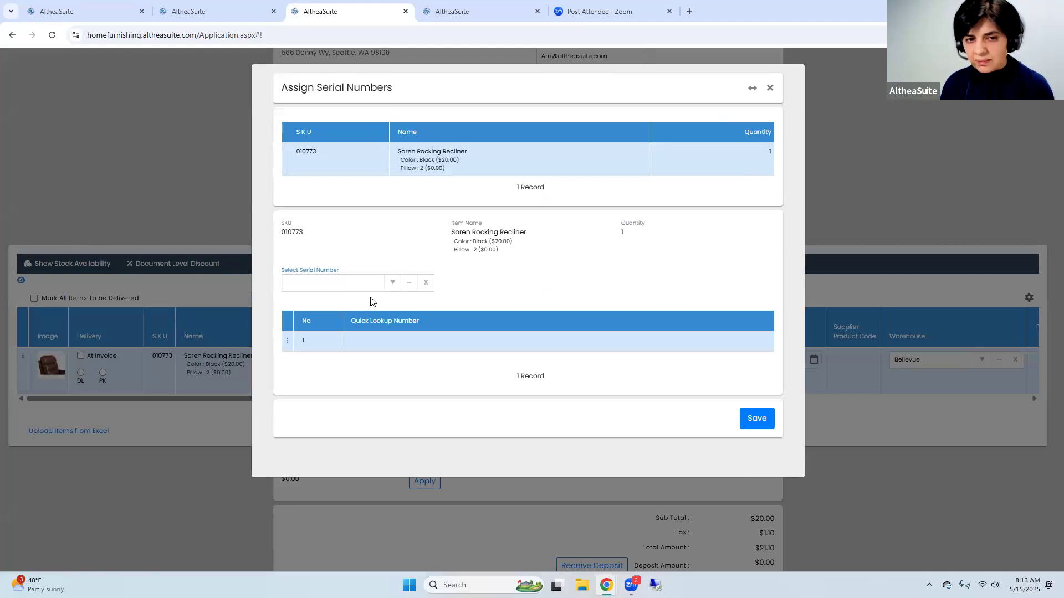
click(770, 87)
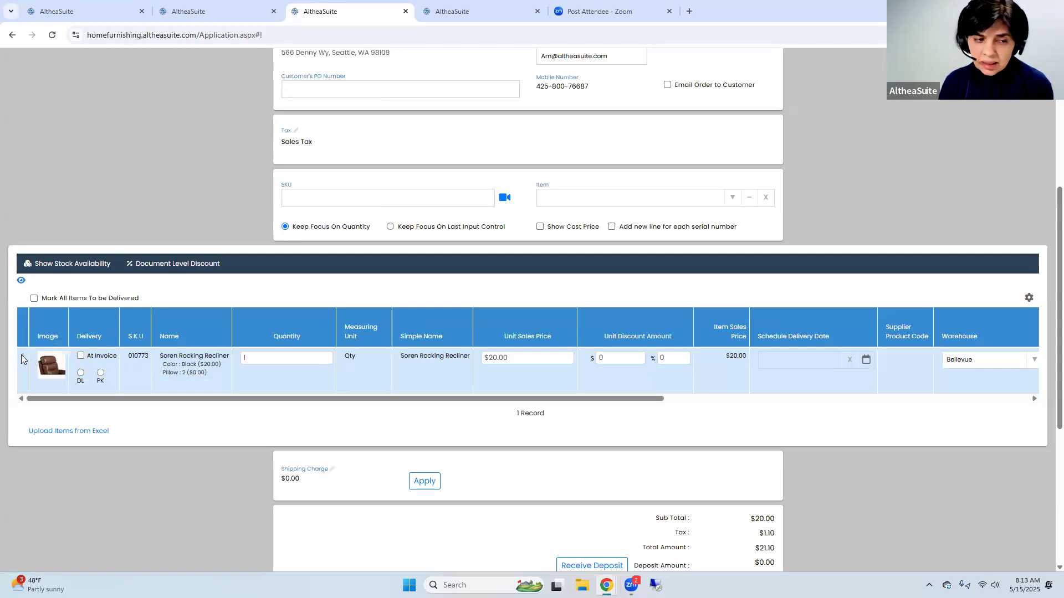
Remove the Soren Rocking Recliner line from the order and enable adding a new line for each serial number
click(23, 357)
click(52, 321)
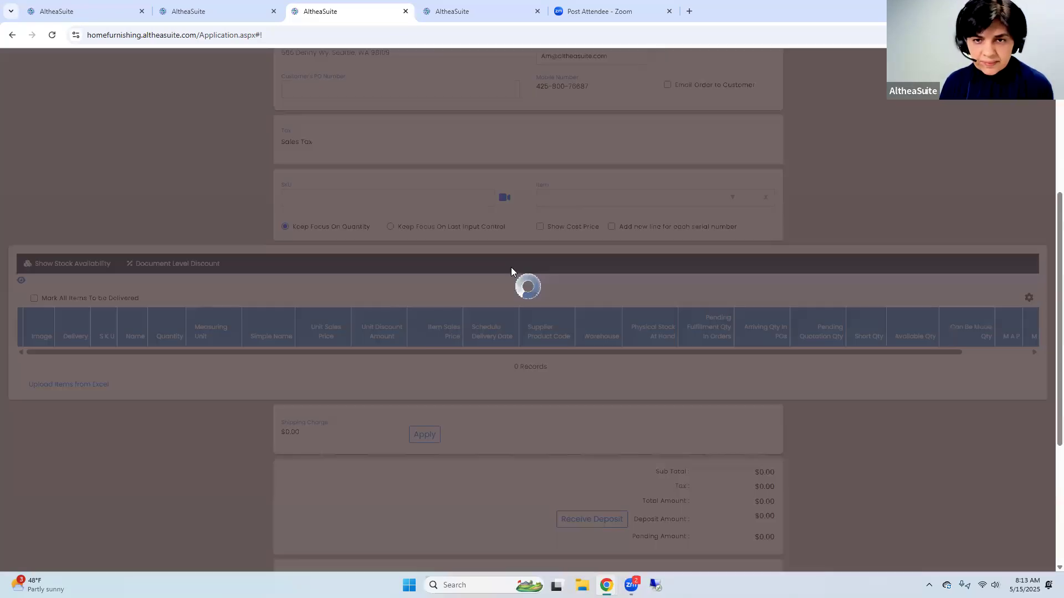
click(642, 230)
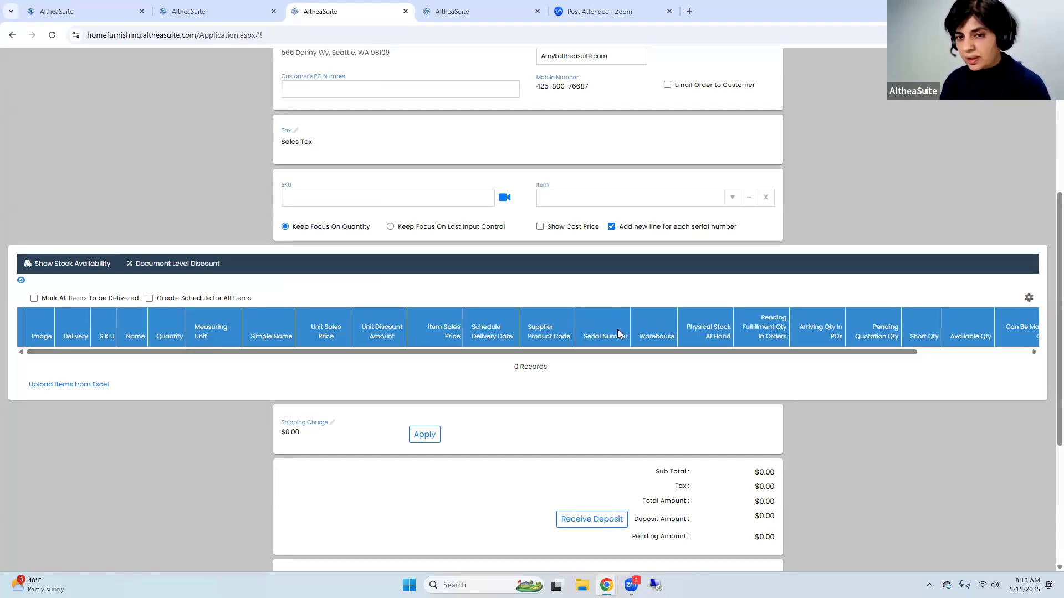
Add item 010773, Soren Rocking Recliner, to the order again and check its stocked attributes in the Attribute Stock tab
click(554, 197)
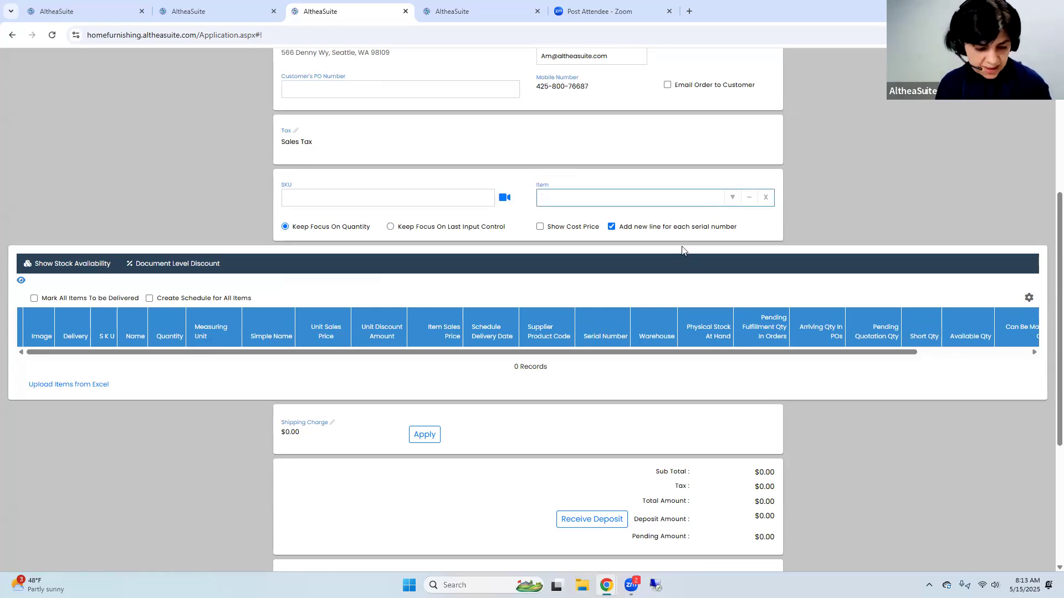
text(010773)
click(610, 221)
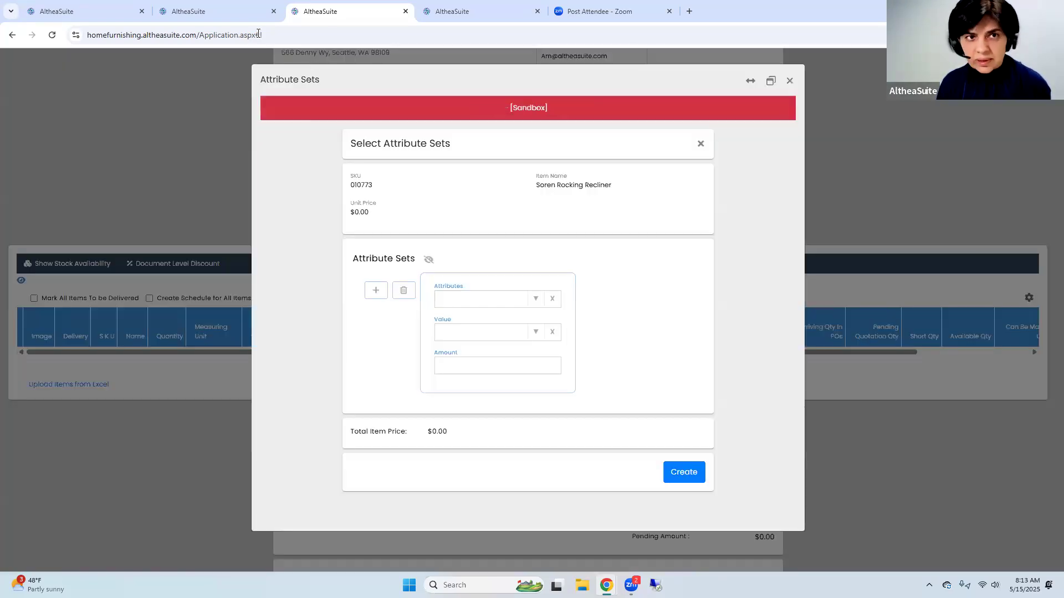
click(227, 11)
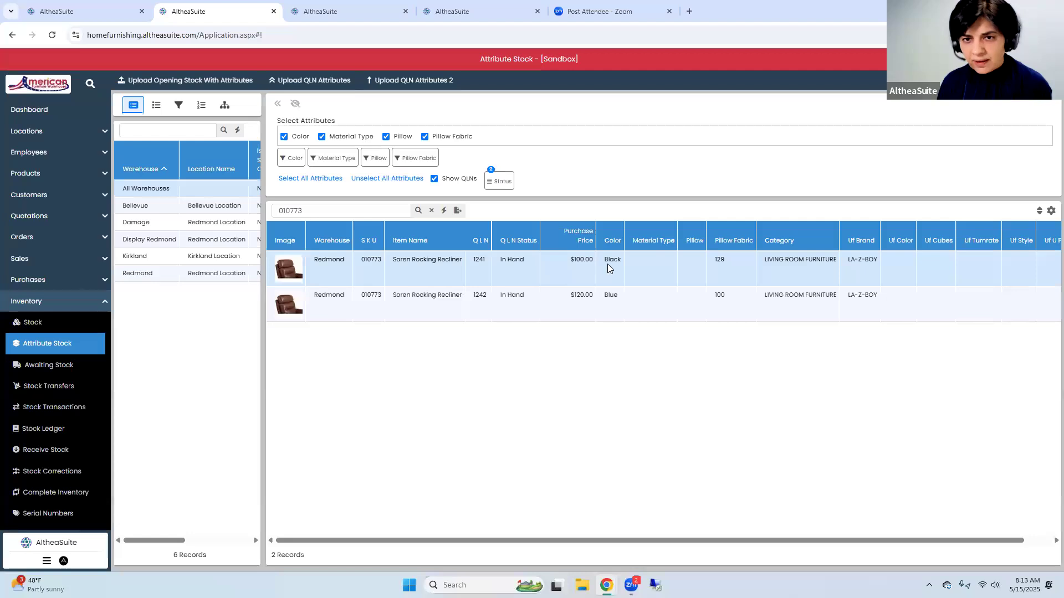
click(350, 11)
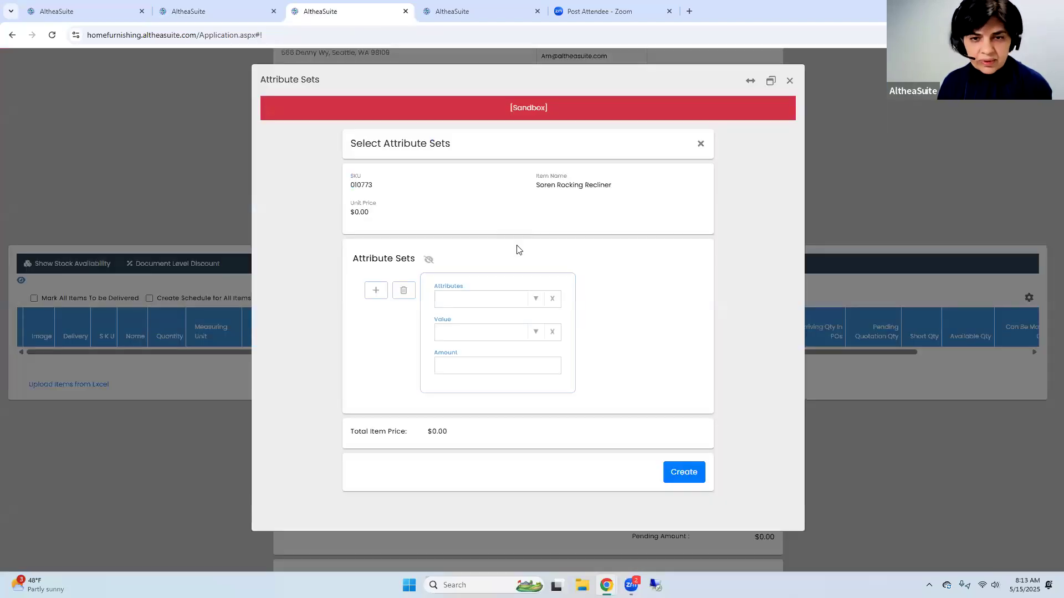
Set the recliner's first attribute to Color with value Black, leaving the amount empty
click(494, 302)
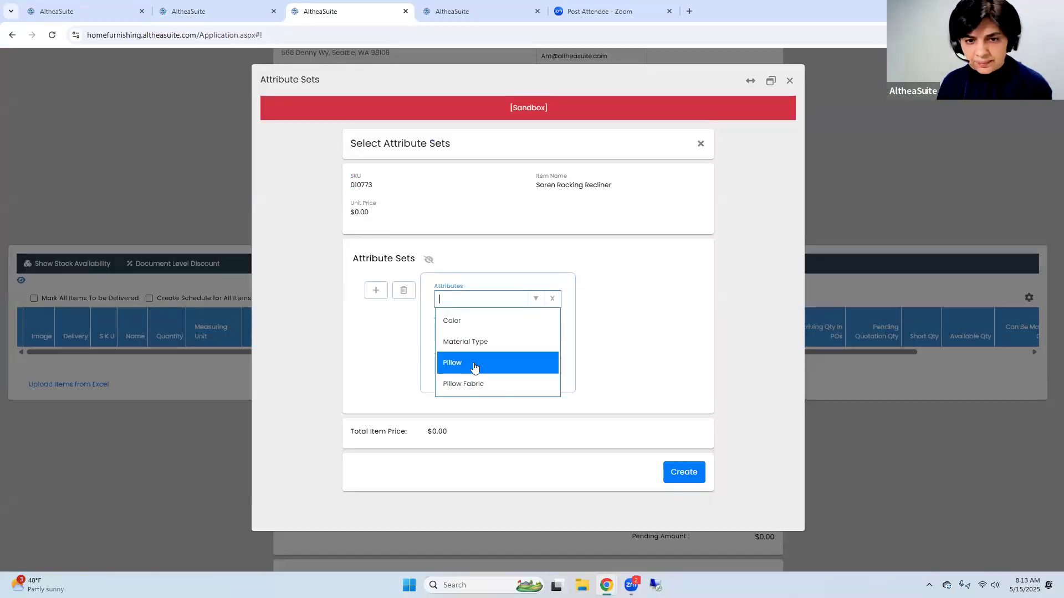
click(466, 322)
click(536, 333)
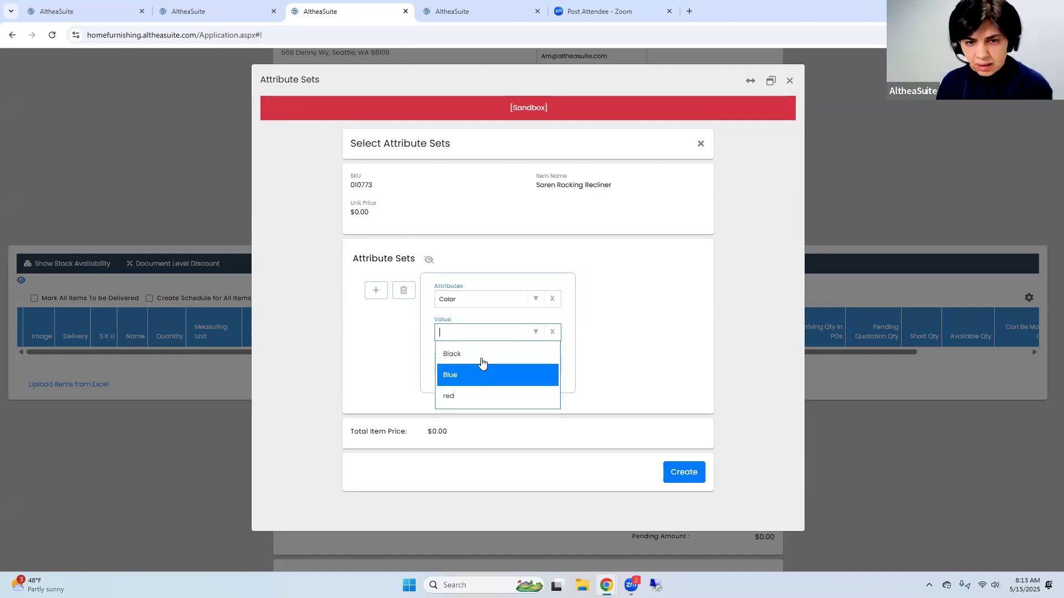
key(Return)
Add a second attribute, Pillow Fabric with value 129, and create the attribute sets for the order line
click(376, 291)
click(531, 428)
click(495, 514)
click(520, 462)
click(504, 486)
scroll(610, 507, down, 2)
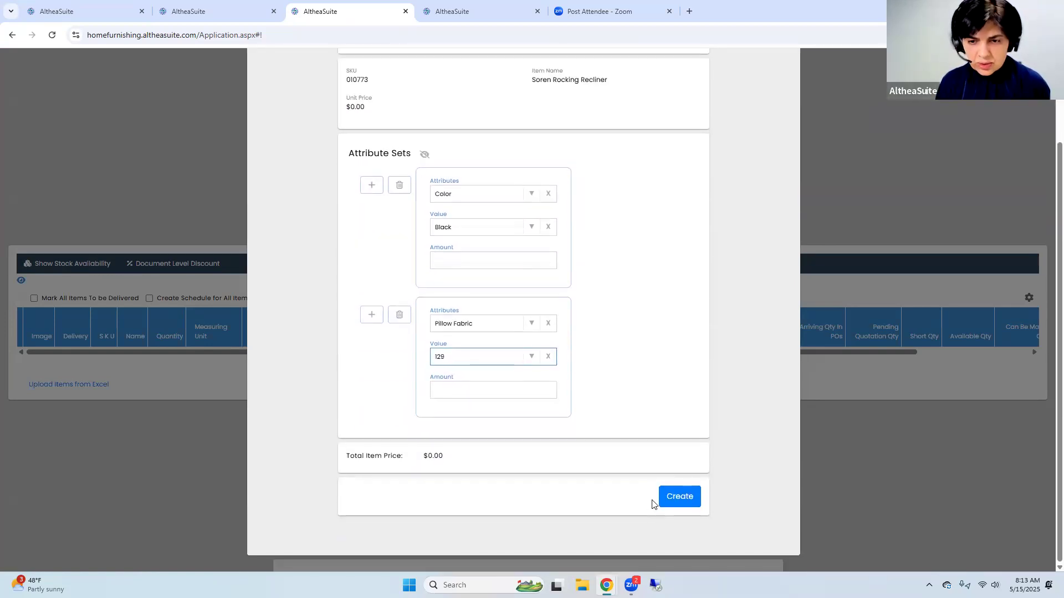
click(677, 499)
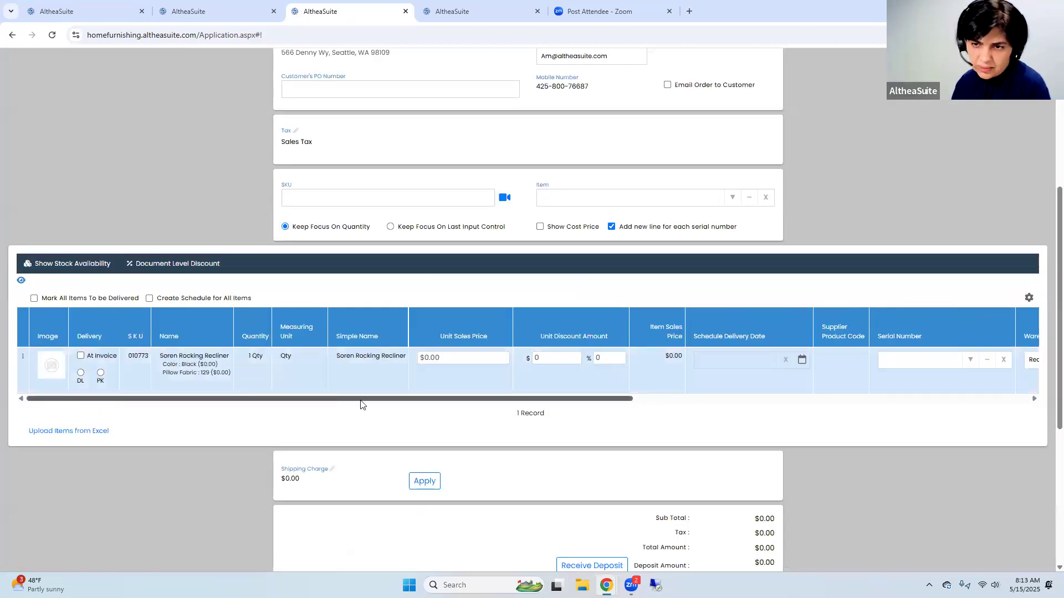
Check the serial numbers offered for the Soren Rocking Recliner line and its warehouse and stock quantity columns
drag(360, 400, 456, 402)
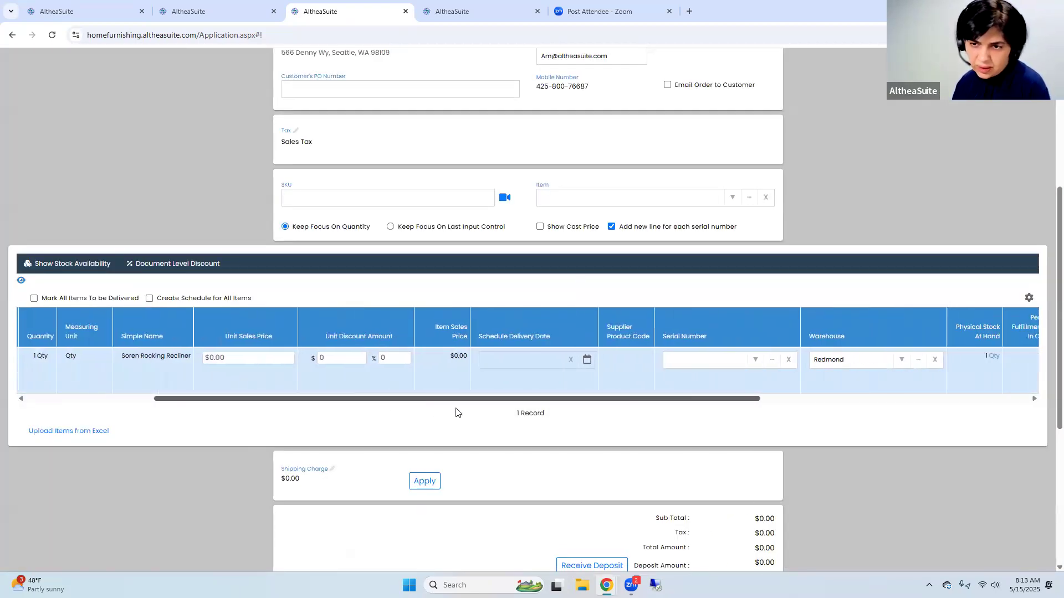
click(751, 362)
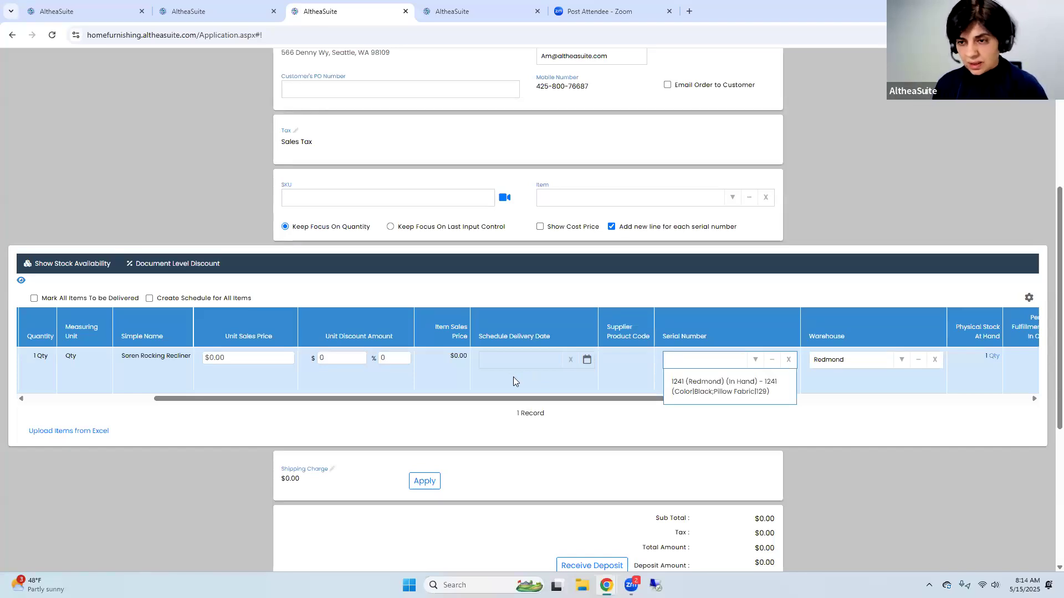
click(566, 399)
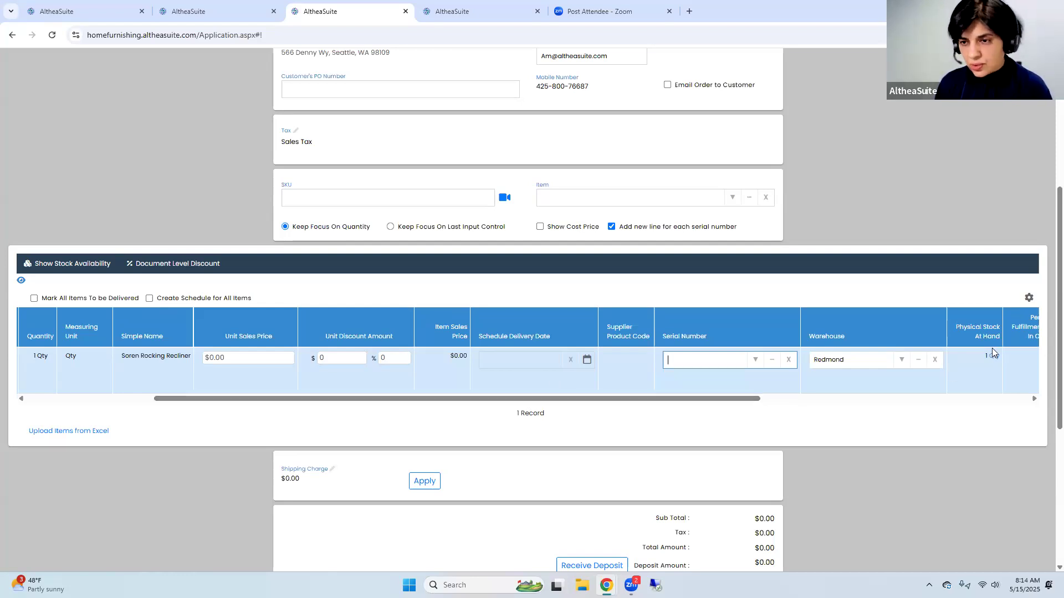
drag(739, 398, 791, 397)
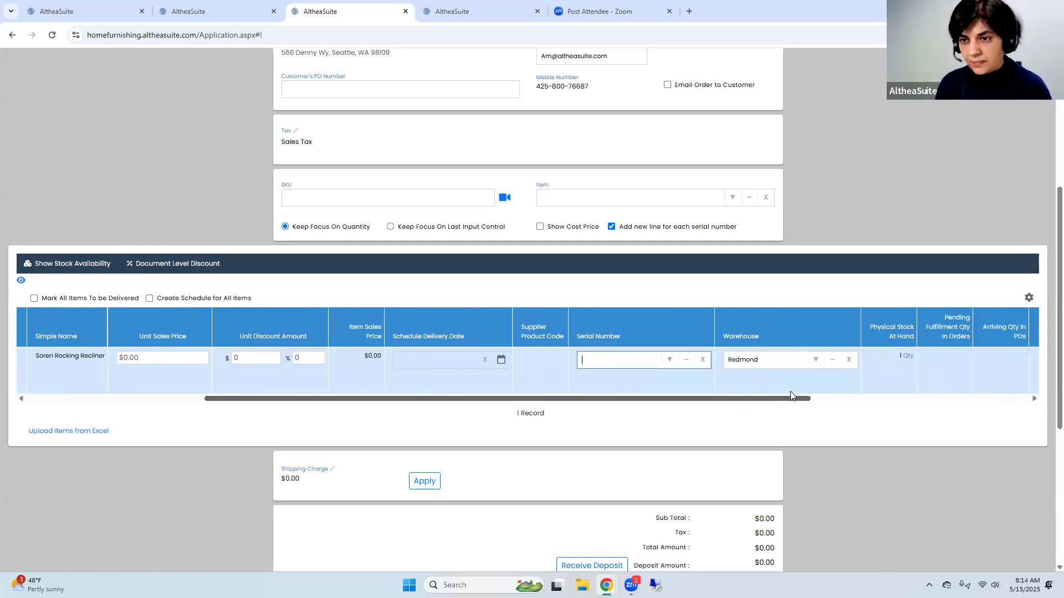
click(227, 13)
click(338, 11)
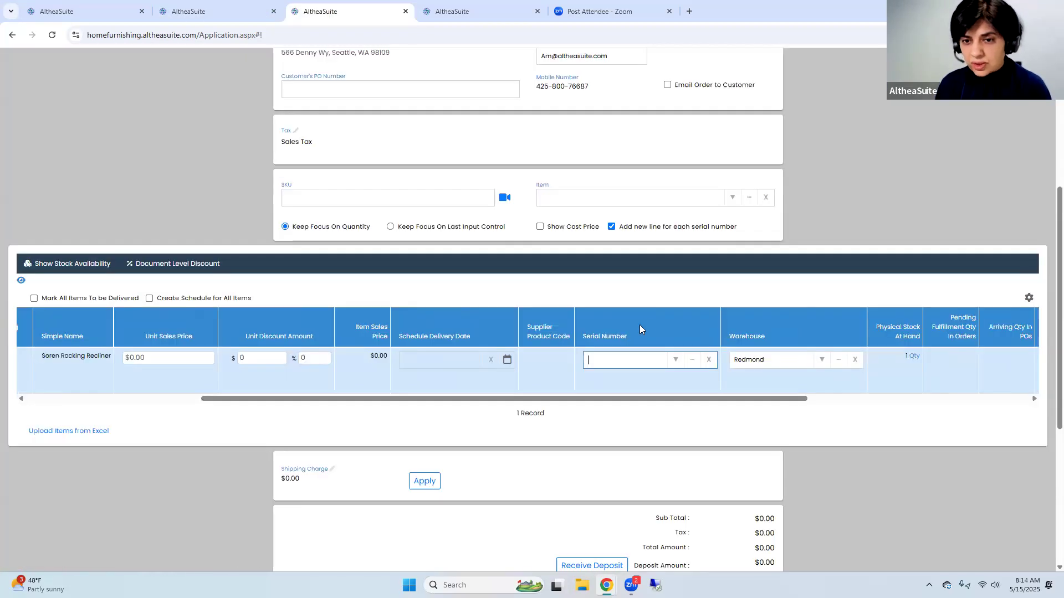
drag(286, 401, 332, 413)
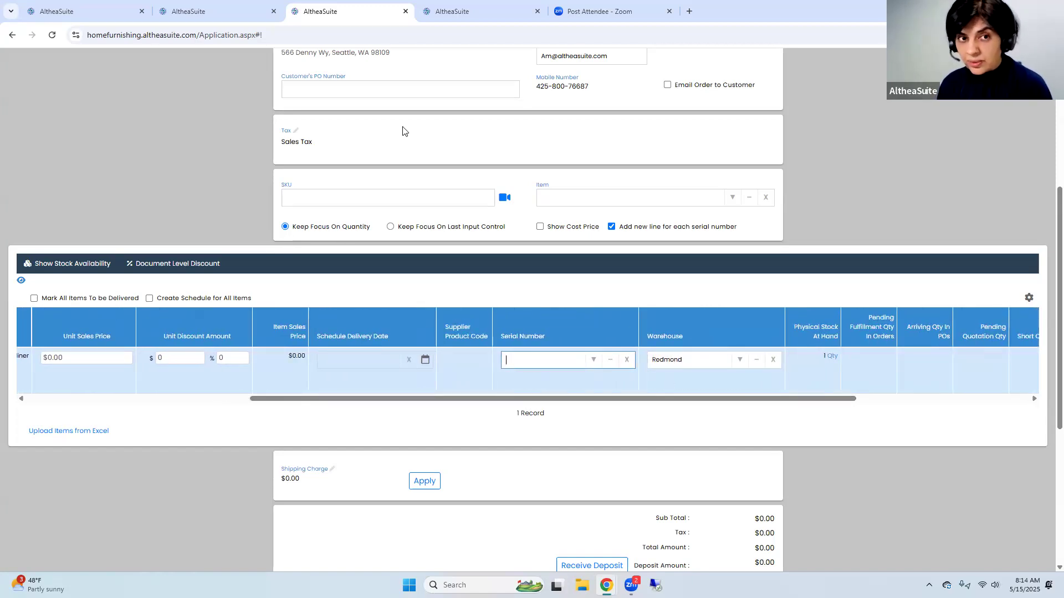
drag(547, 400, 671, 417)
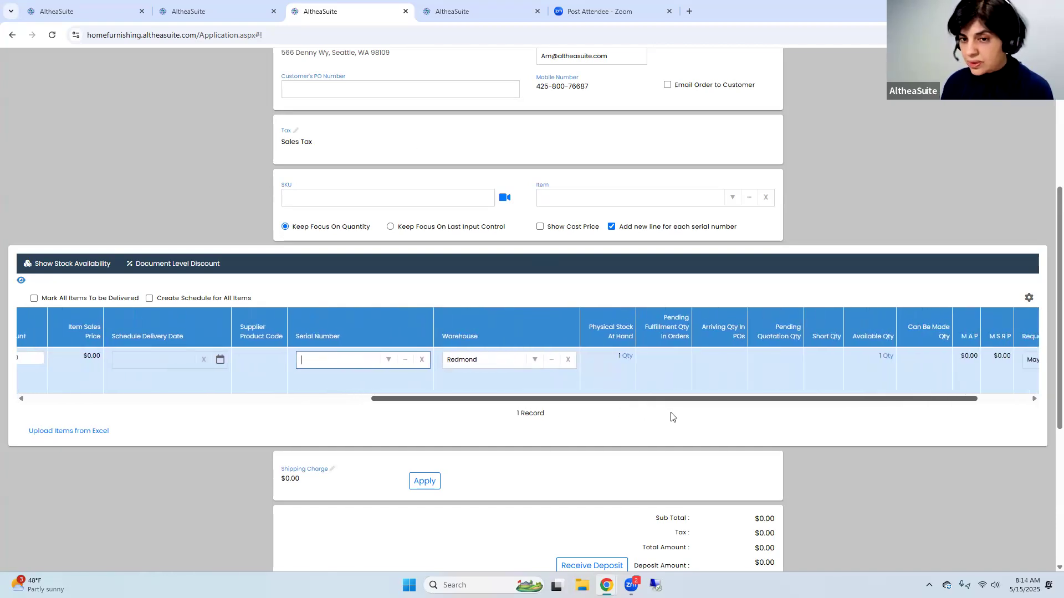
Assign the in-hand serial number 1241 to the recliner line and set its delivery option to DL
click(388, 360)
click(372, 381)
drag(458, 401, 94, 408)
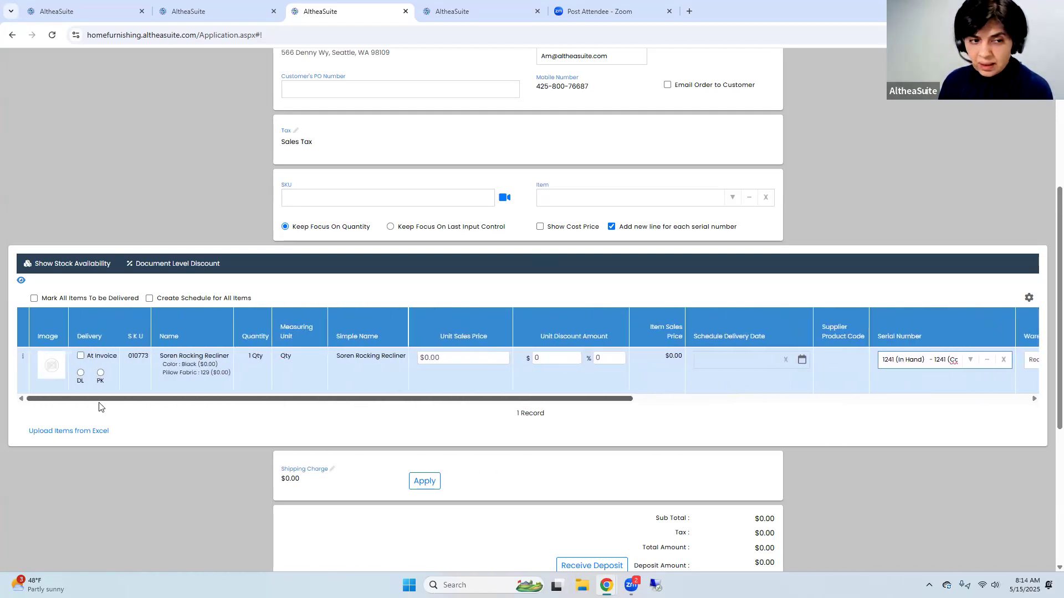
click(81, 374)
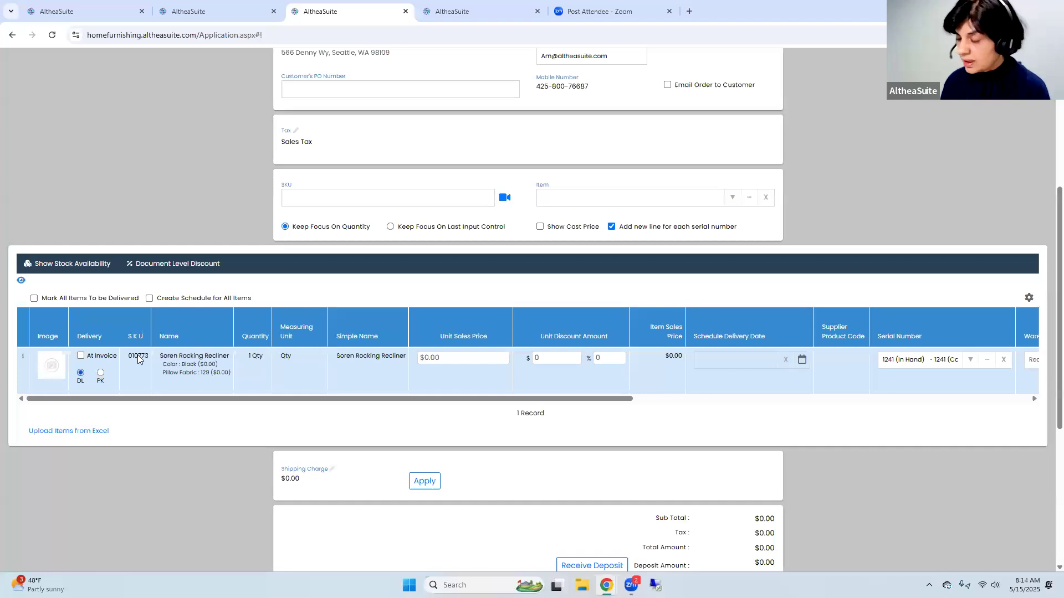
Set the recliner's unit sales price to $600.00 and create the order
scroll(645, 415, down, 1)
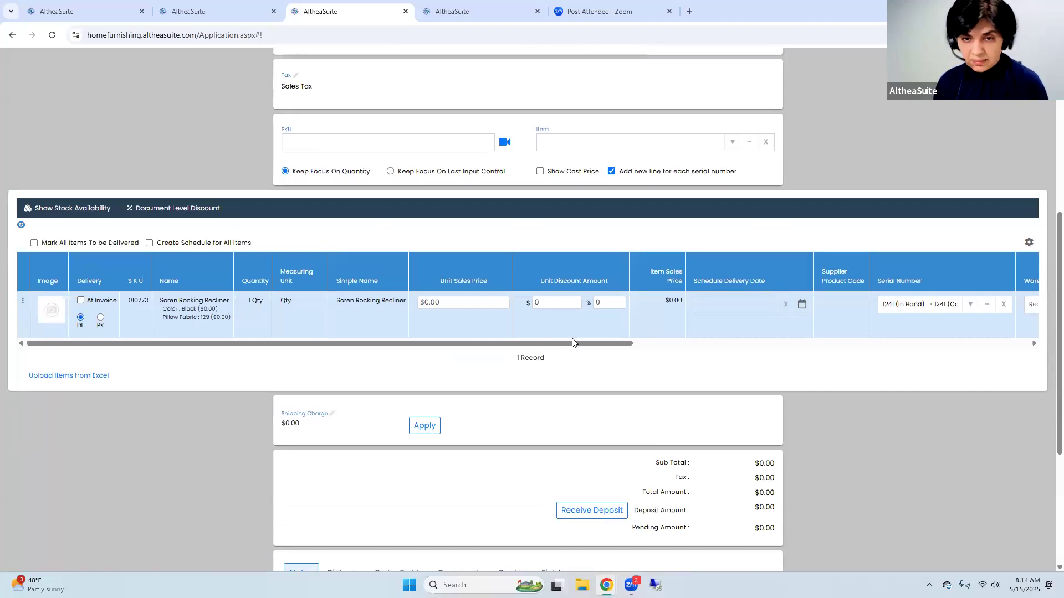
click(446, 303)
text(600)
click(546, 358)
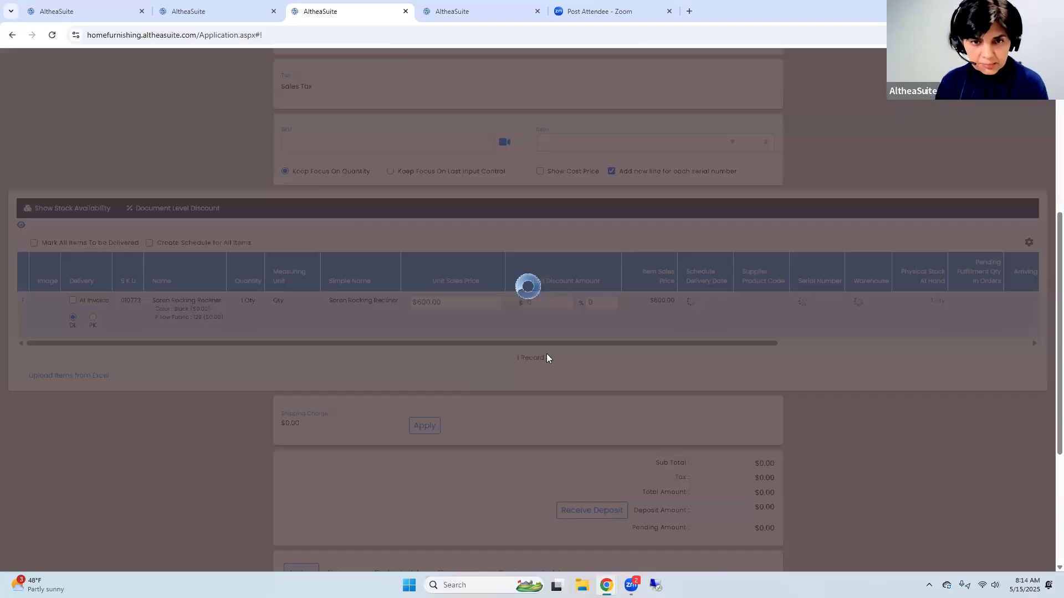
scroll(759, 548, down, 3)
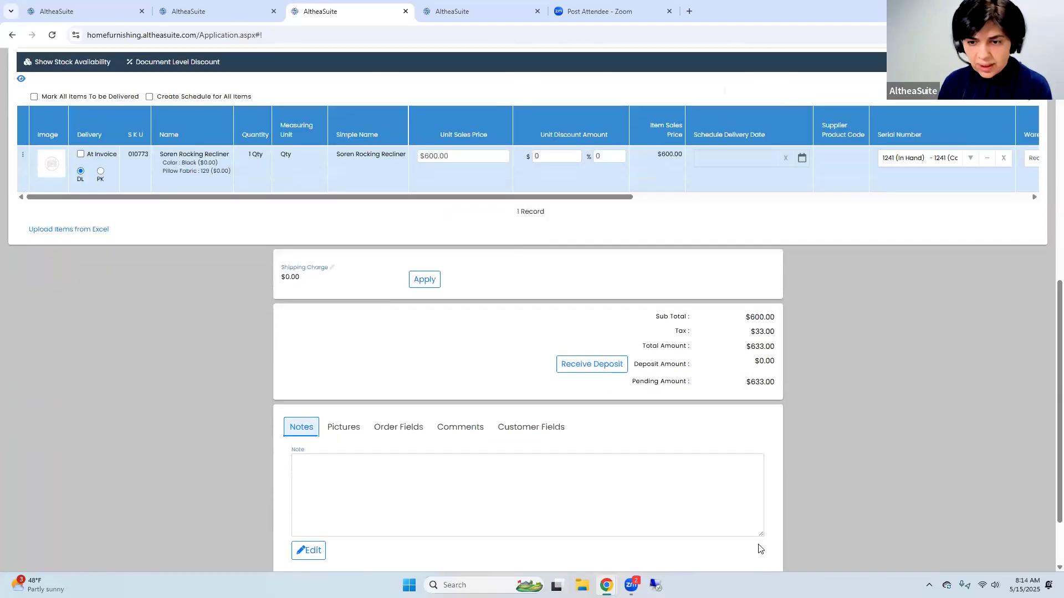
scroll(760, 548, down, 2)
click(753, 521)
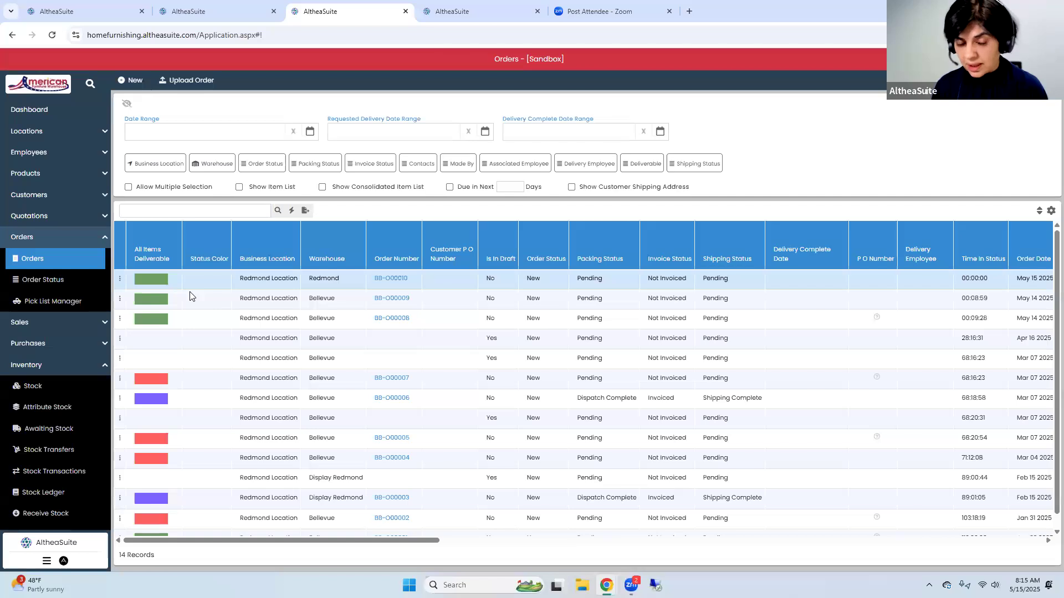
Start a new order for the third listed customer and add item 010773, Soren Rocking Recliner
click(133, 81)
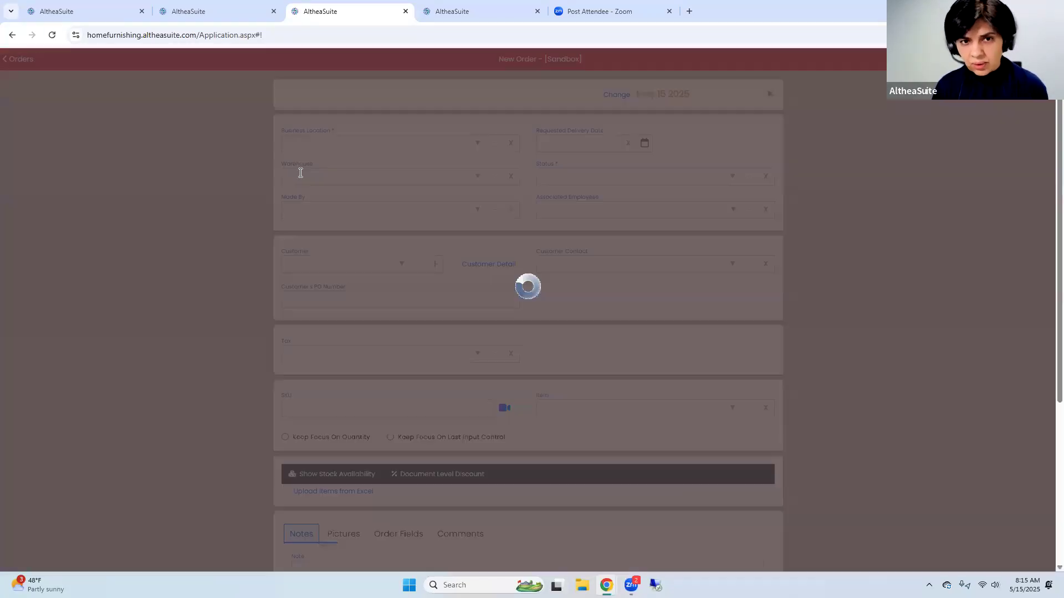
click(401, 265)
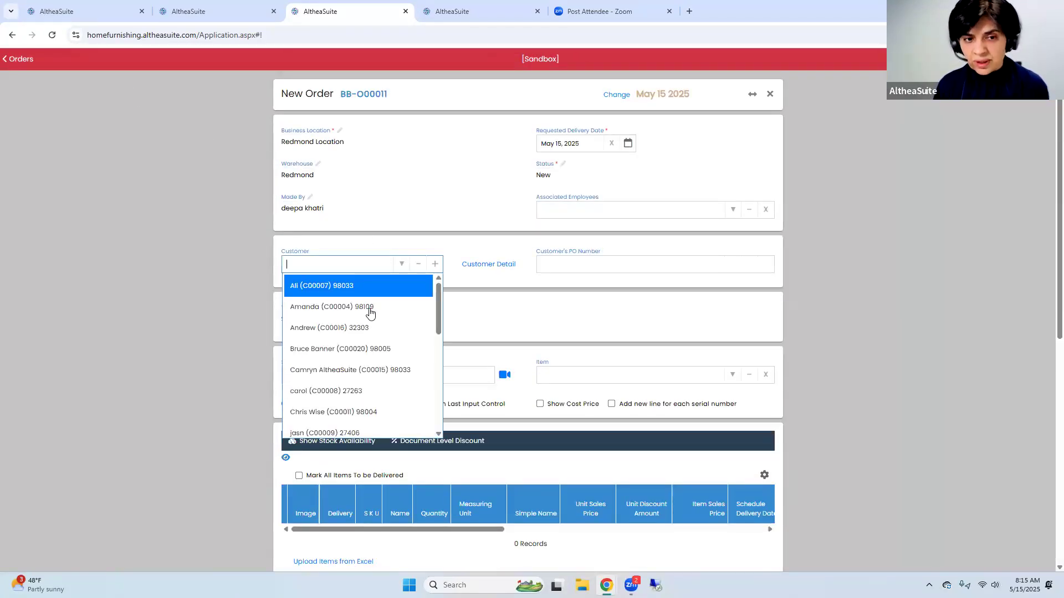
click(364, 328)
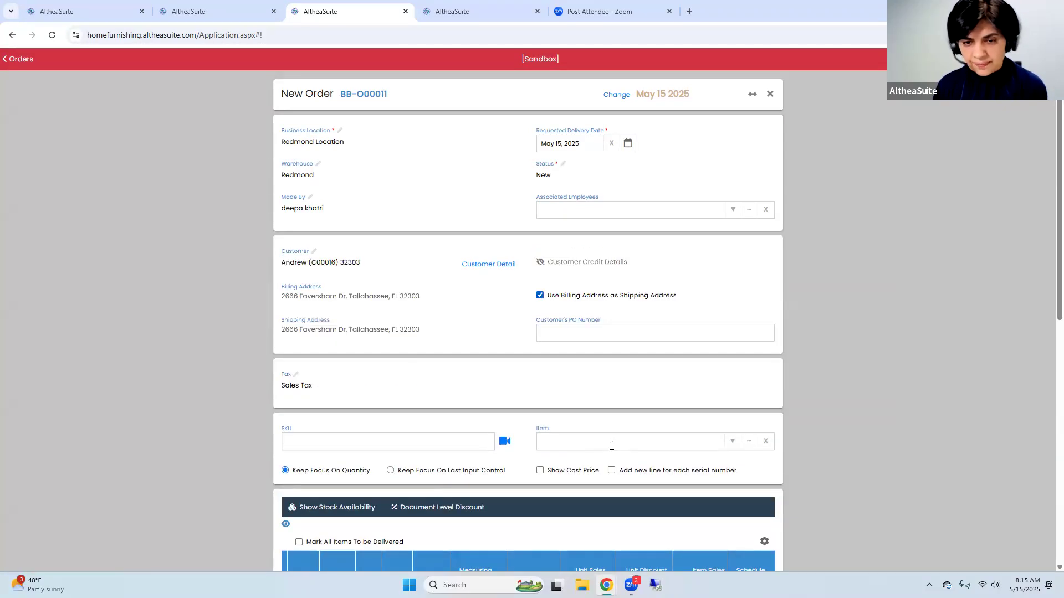
click(609, 441)
text(010773)
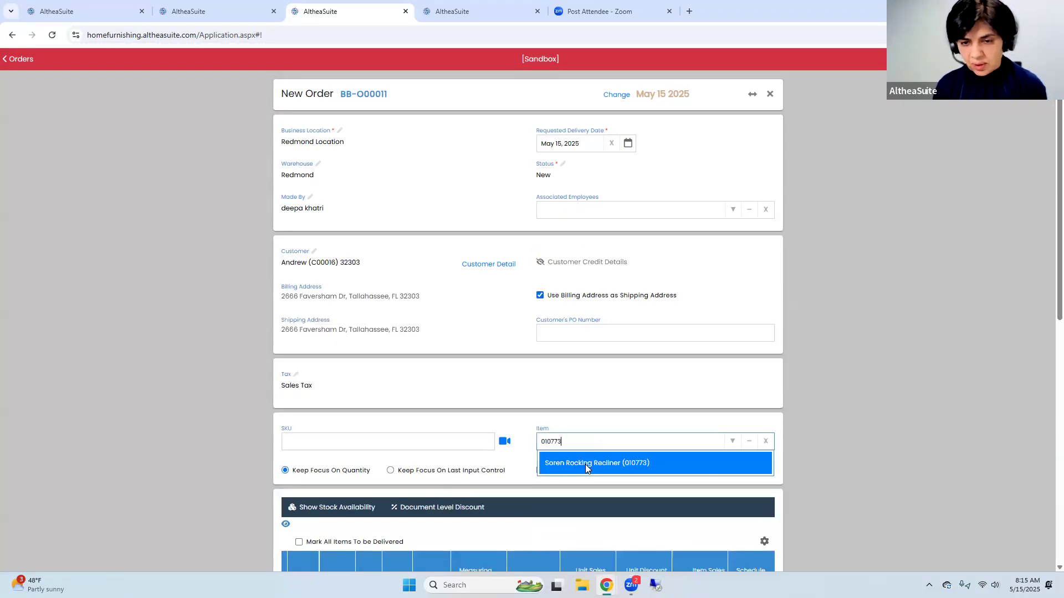
click(585, 465)
Set the recliner's first attribute to Color with the new value Grey and an amount of 40
click(530, 300)
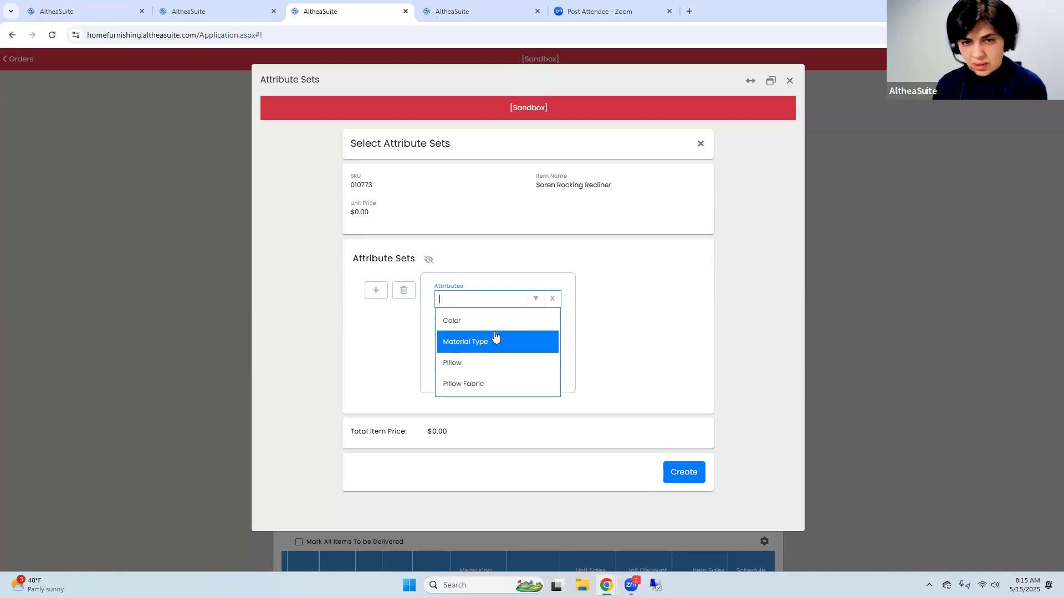
click(491, 321)
click(523, 331)
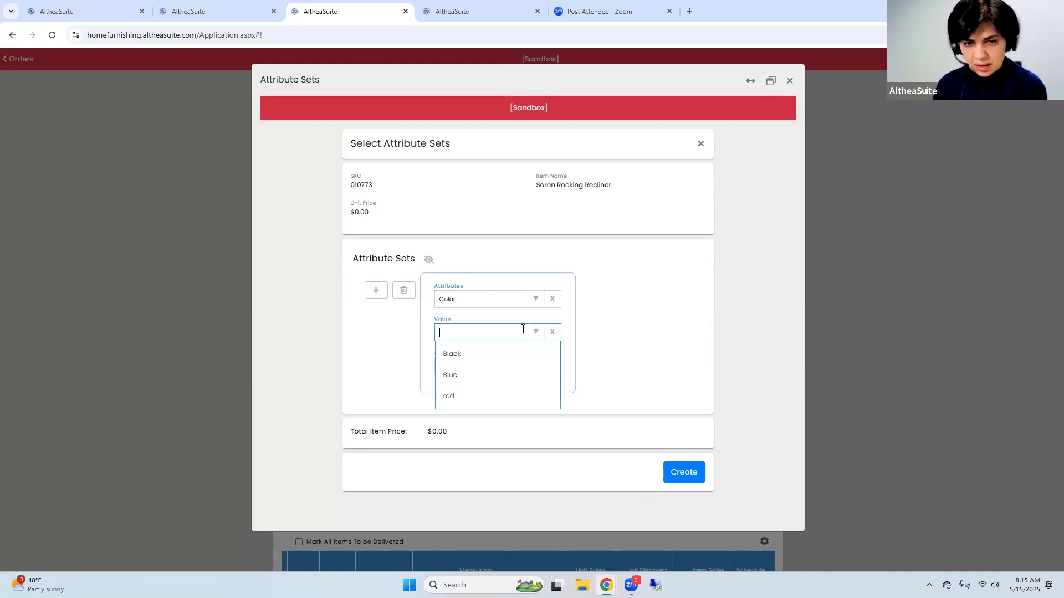
text(Grey)
key(Return)
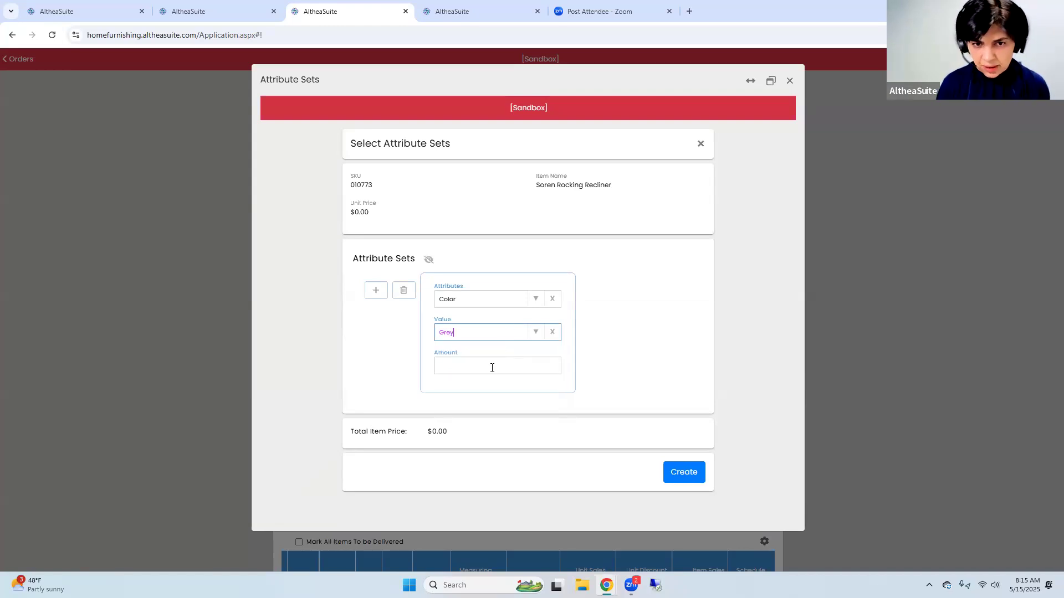
click(492, 368)
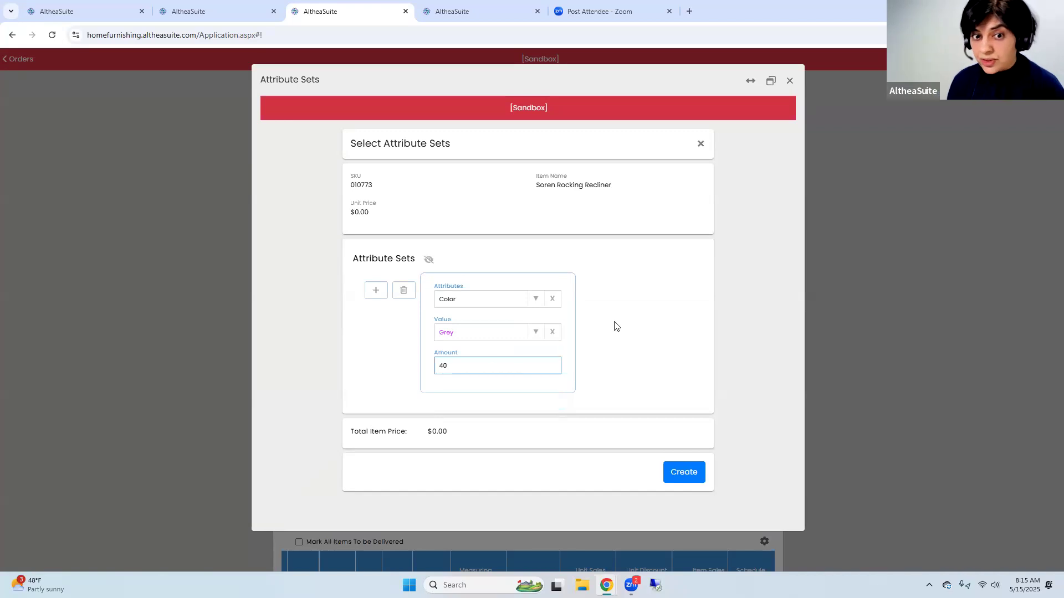
Add a second attribute, Pillow with value 6 and amount $30.00, and create the attribute sets for the order line
click(376, 290)
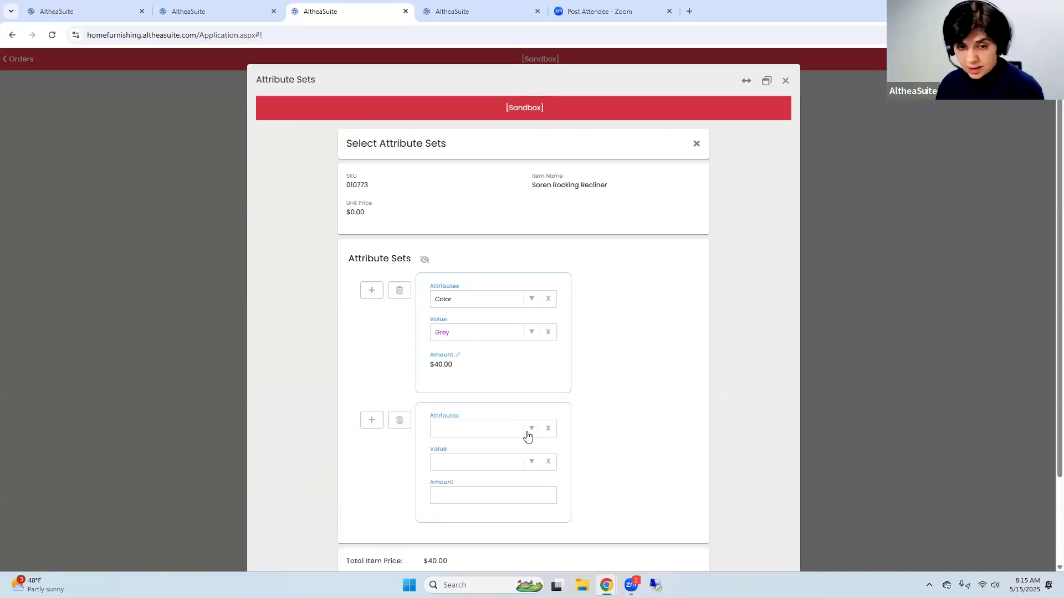
click(527, 436)
click(504, 492)
click(527, 464)
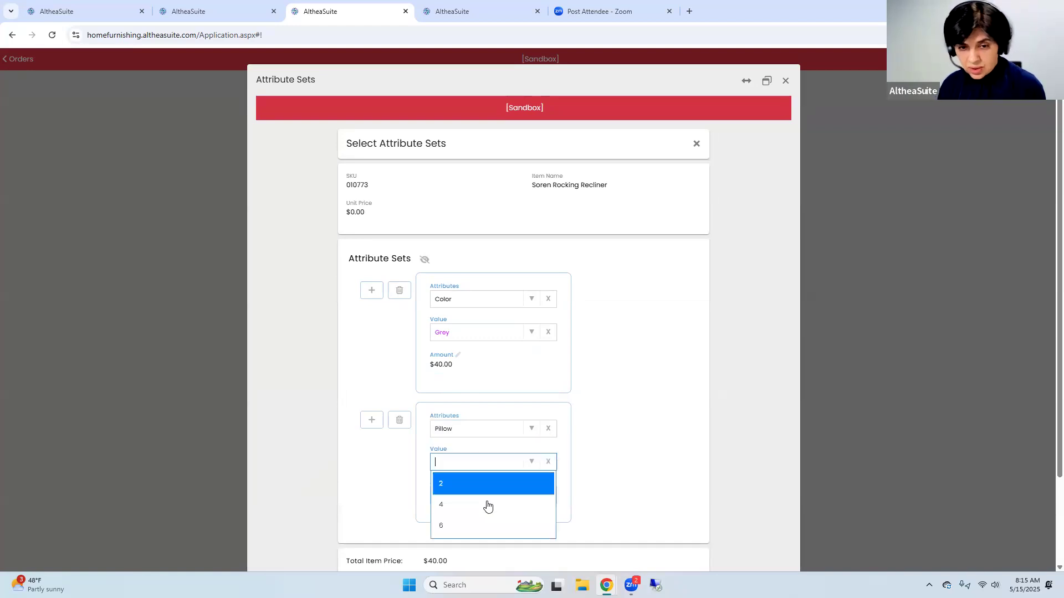
click(473, 527)
click(468, 491)
text(0)
key(Tab)
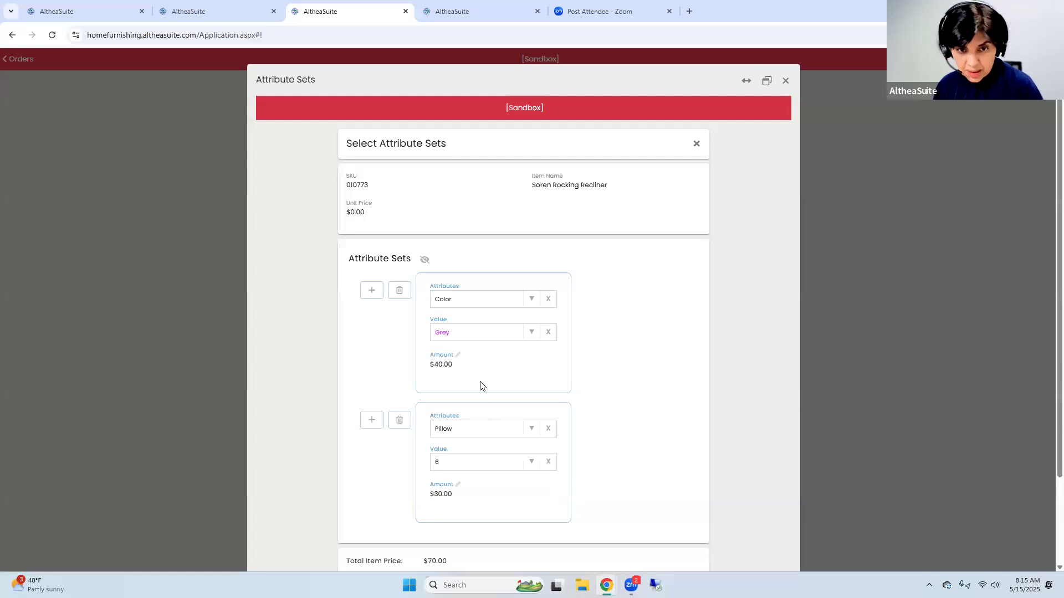
scroll(522, 413, down, 3)
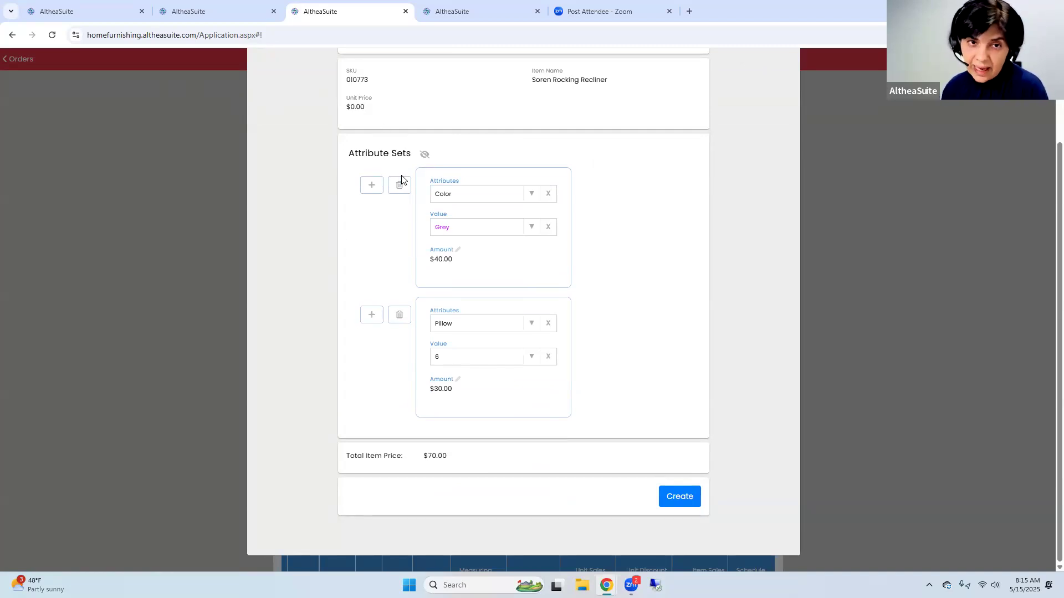
click(669, 497)
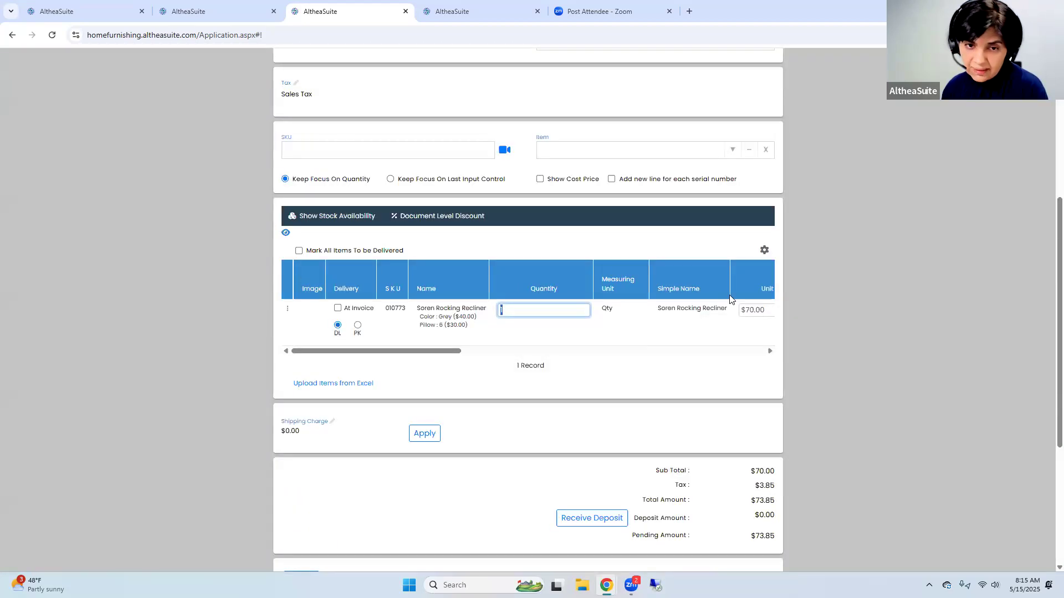
Expand the order's item grid to full width and check the grey recliner's stock in the Redmond warehouse
click(752, 95)
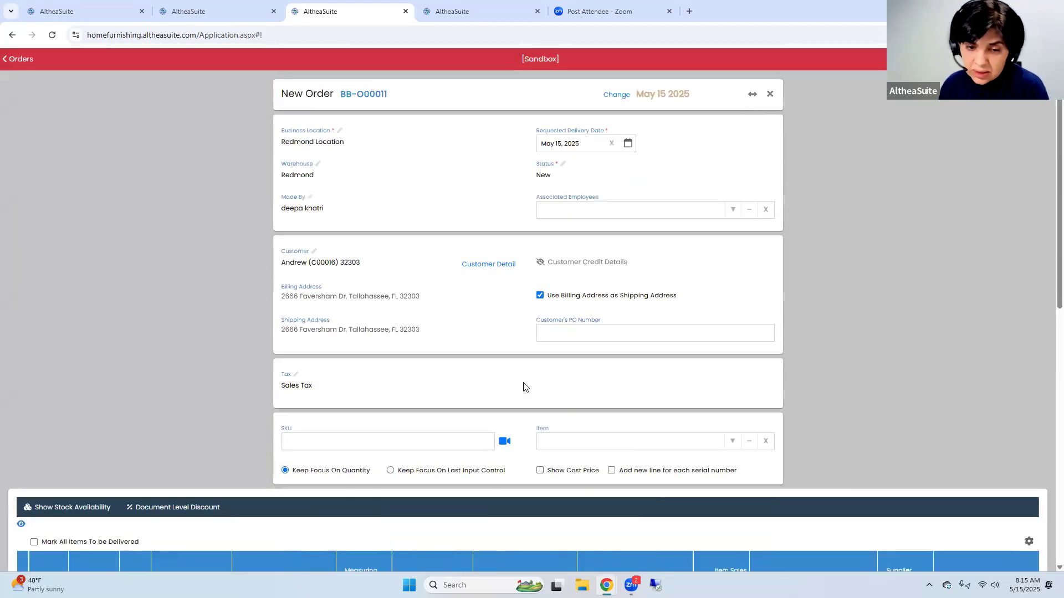
scroll(525, 387, down, 2)
drag(145, 537, 485, 536)
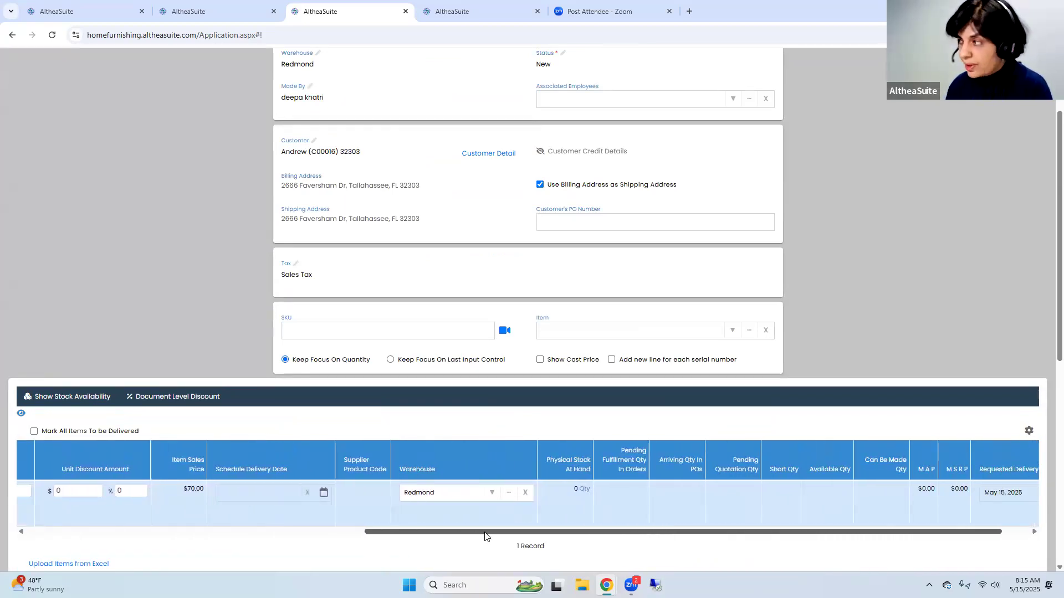
drag(485, 536, 168, 460)
scroll(167, 460, down, 2)
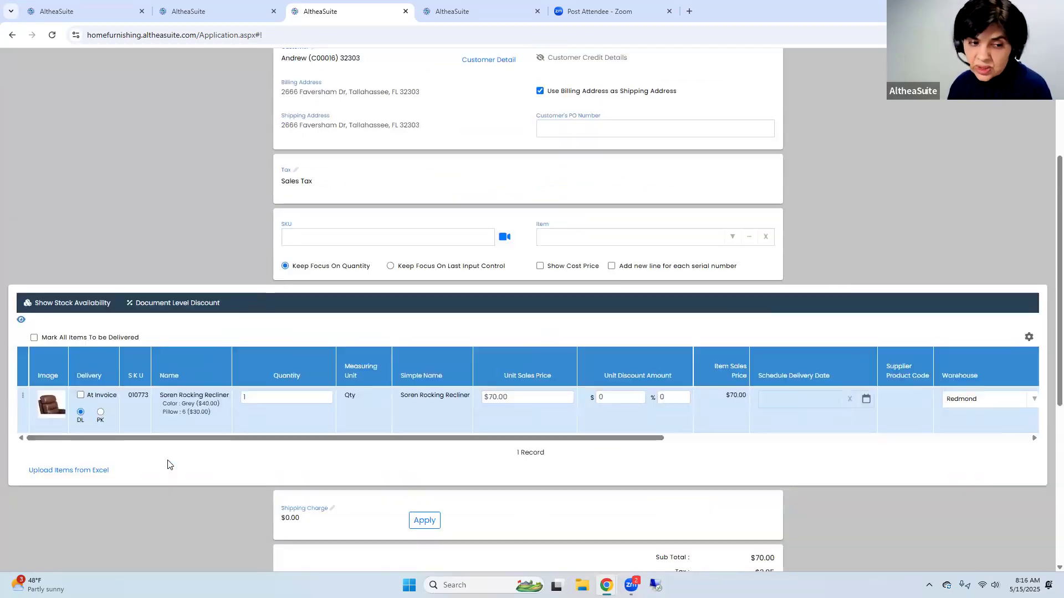
Create the order for the grey recliner, continuing with a blank serial number
scroll(168, 461, down, 6)
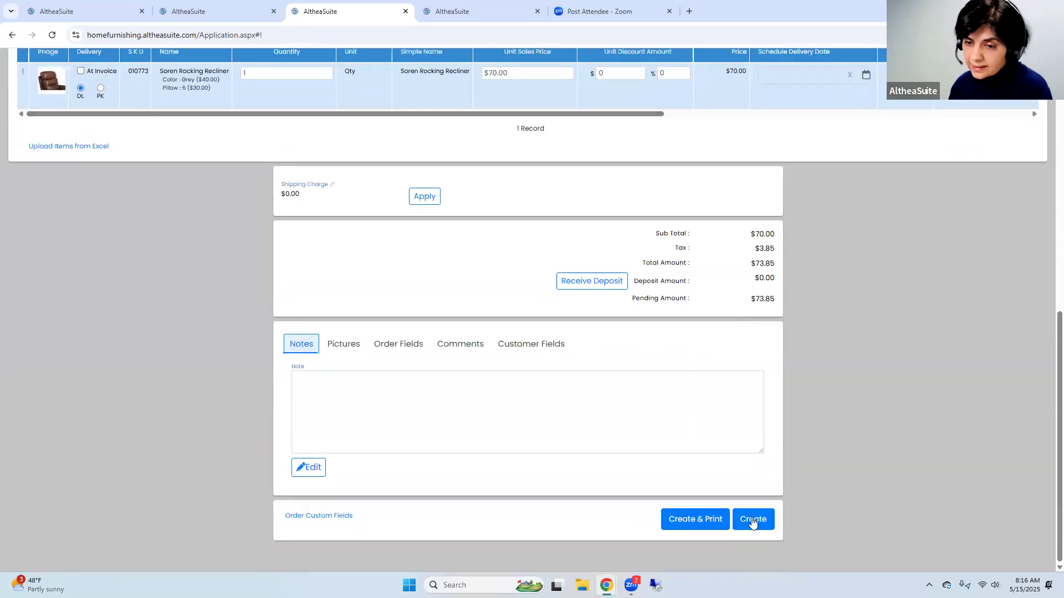
click(752, 520)
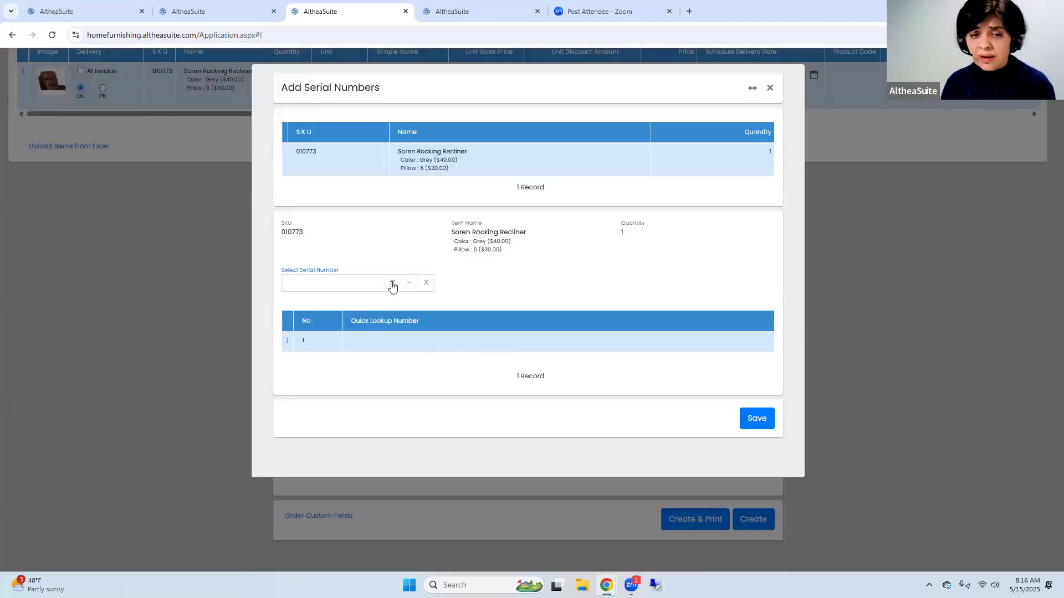
click(757, 419)
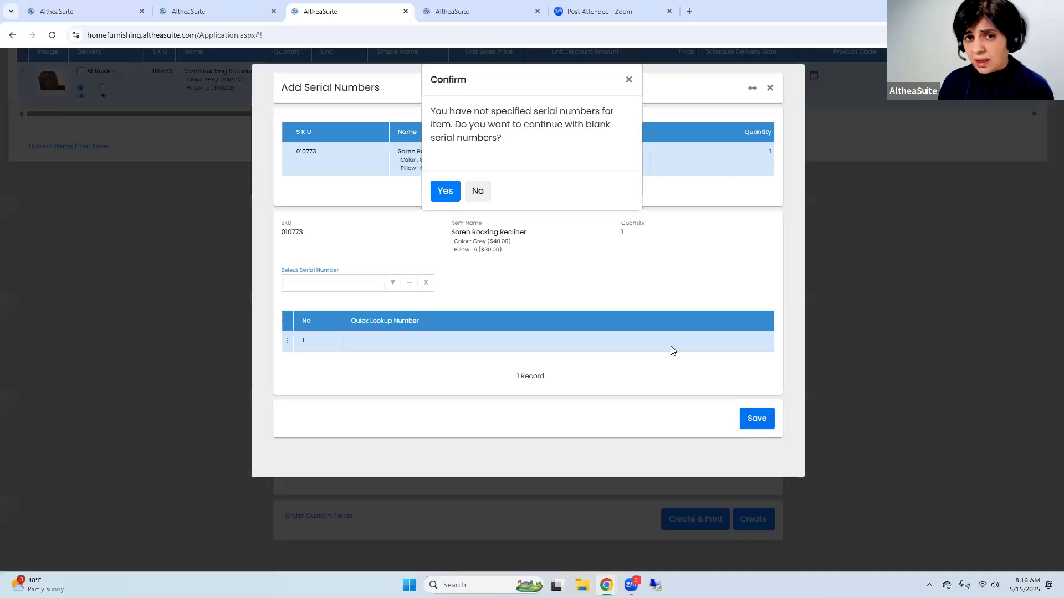
click(446, 189)
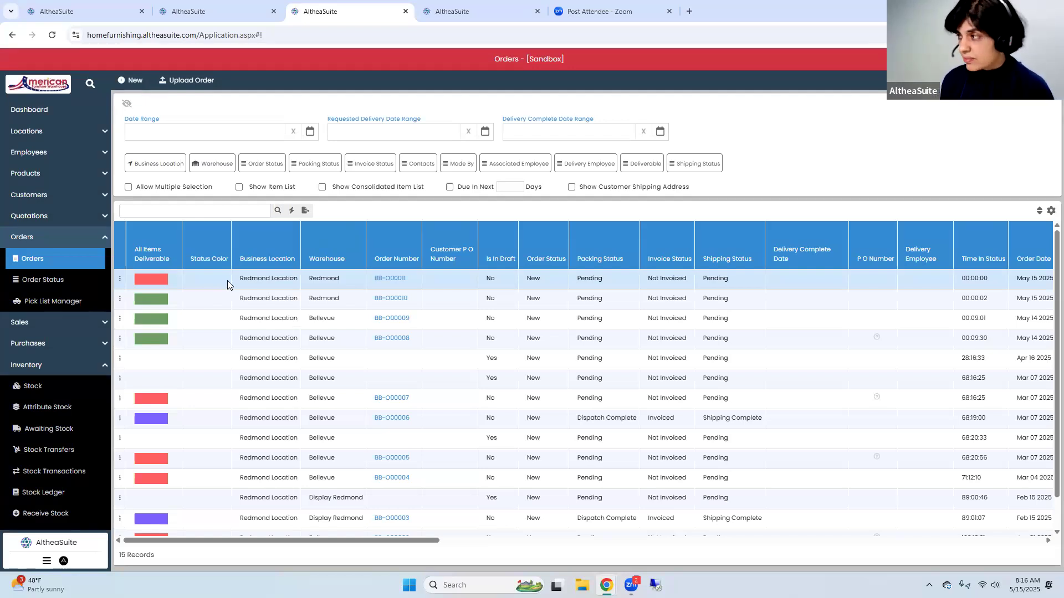
Start a back order purchase order from the newest order in the list and choose its supplier
click(120, 278)
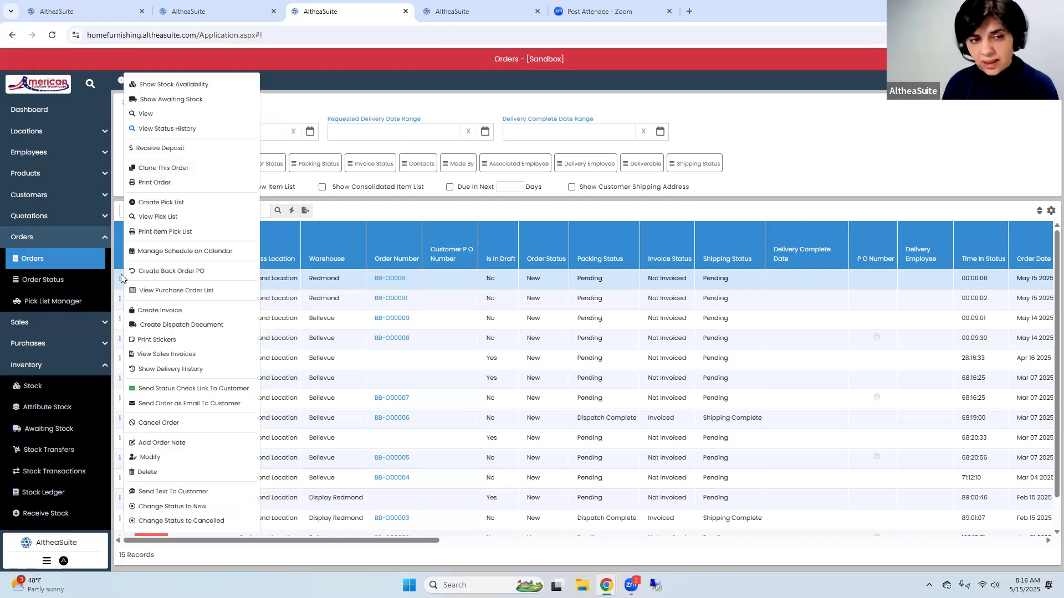
click(169, 272)
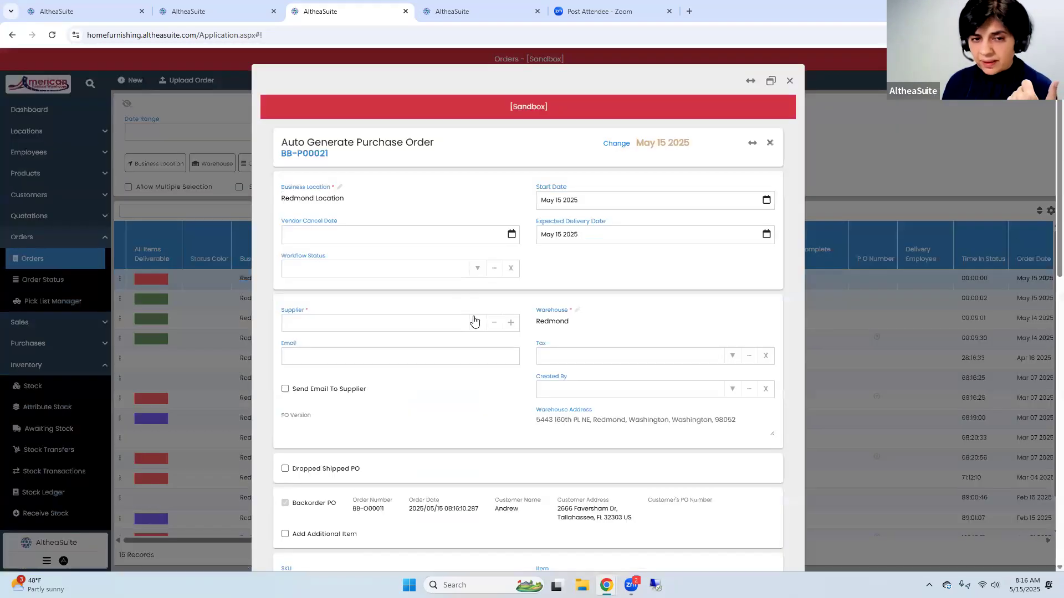
click(473, 321)
click(399, 364)
scroll(370, 432, down, 3)
scroll(369, 432, down, 2)
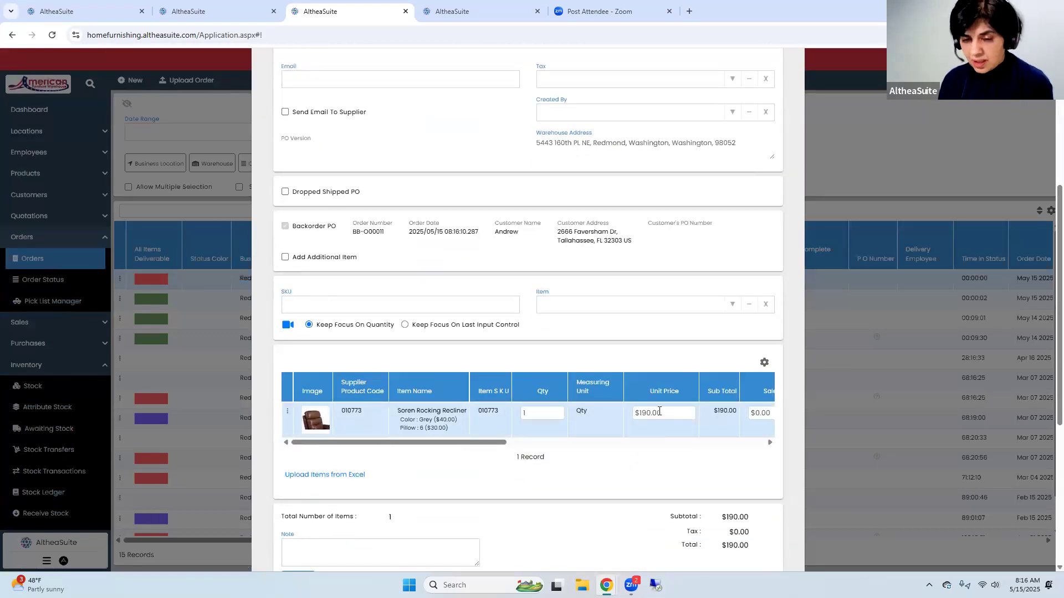
Expand the back order purchase order's item grid to full width, review the recliner line and save the purchase order
scroll(767, 111, up, 5)
click(751, 82)
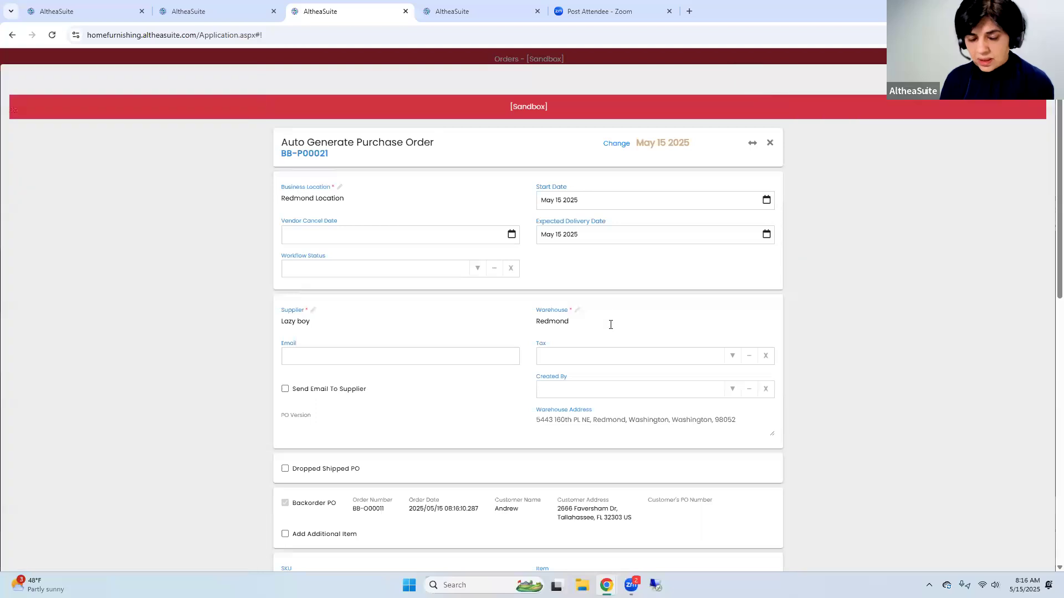
scroll(498, 432, down, 5)
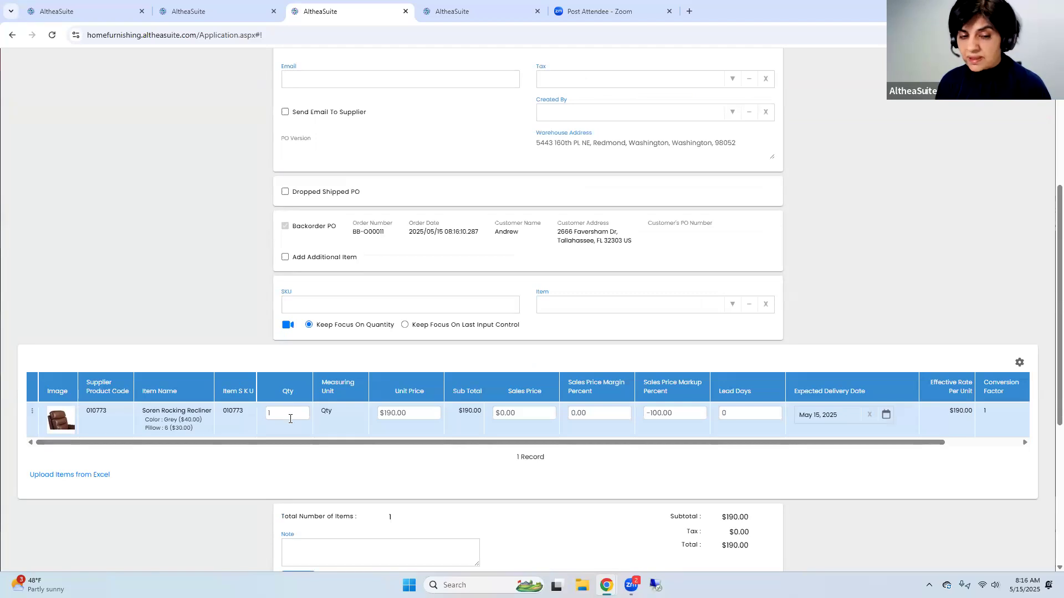
scroll(290, 419, down, 5)
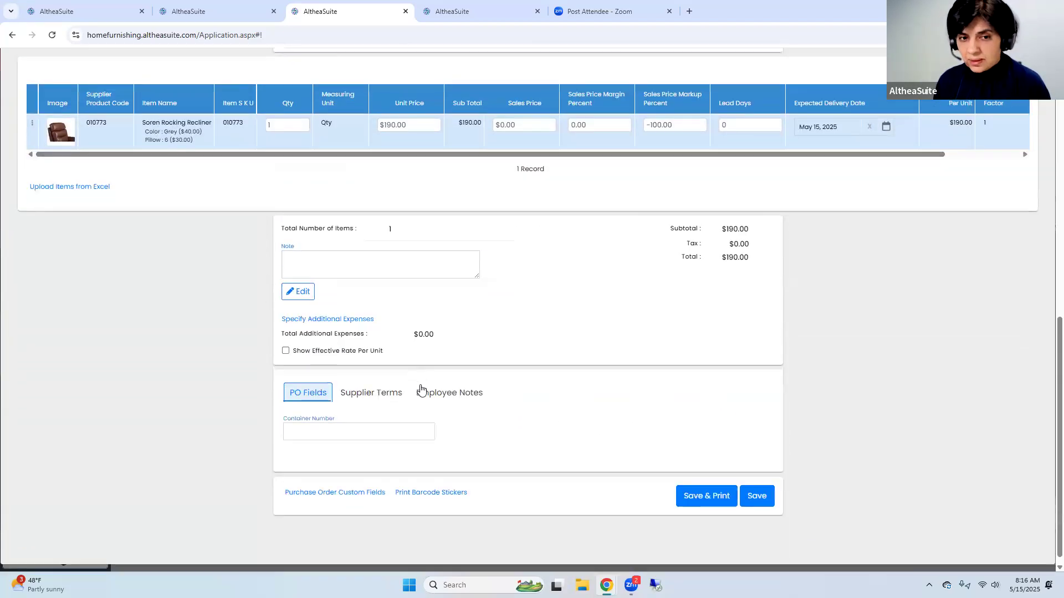
click(760, 493)
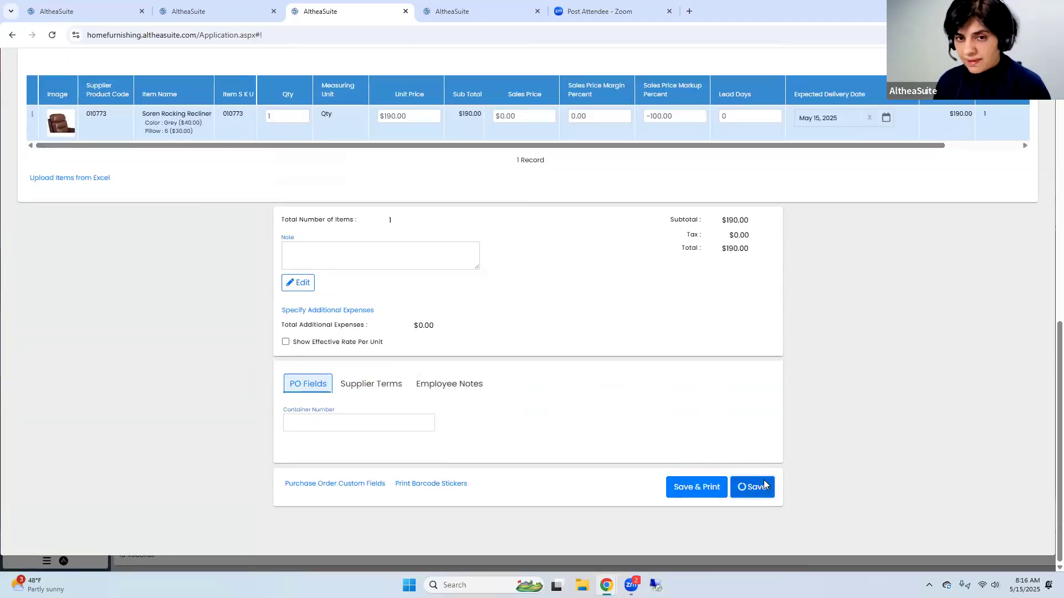
Refresh the orders, reveal the newest order's linked purchase order number and check that purchase order's available actions in the purchase orders list
click(276, 211)
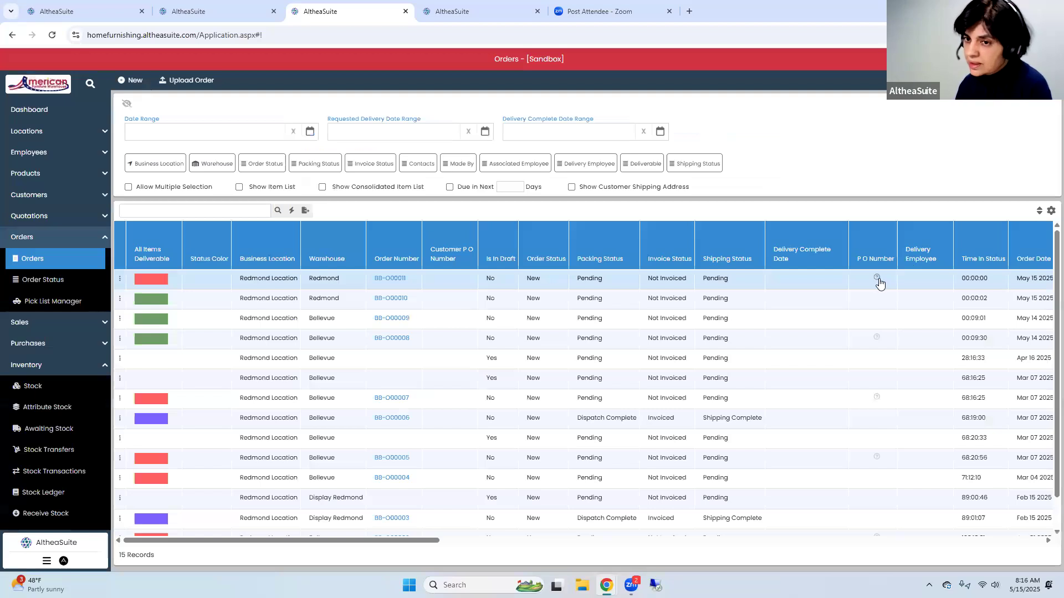
click(877, 279)
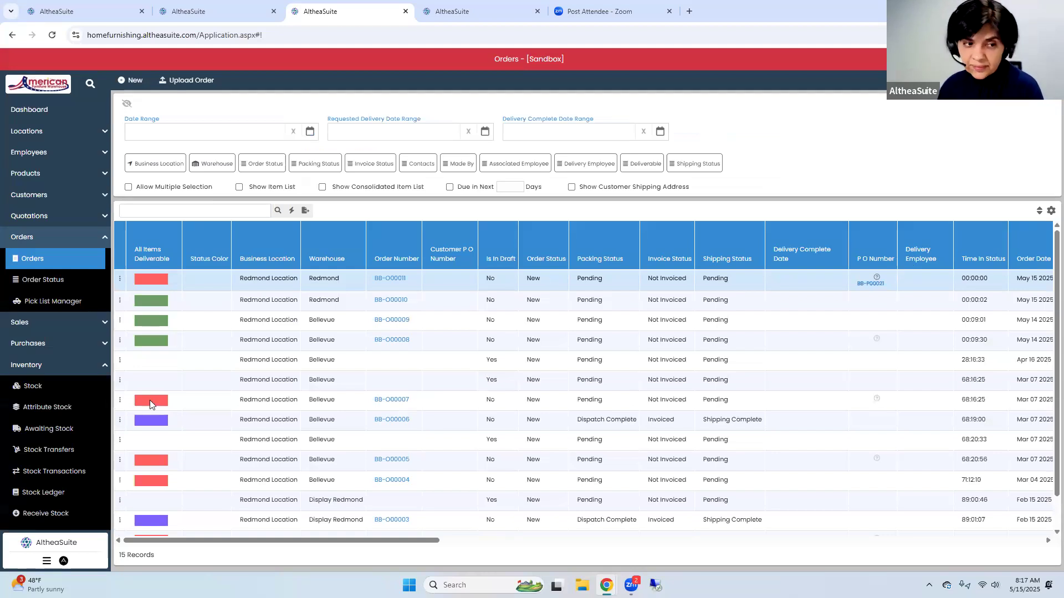
click(56, 344)
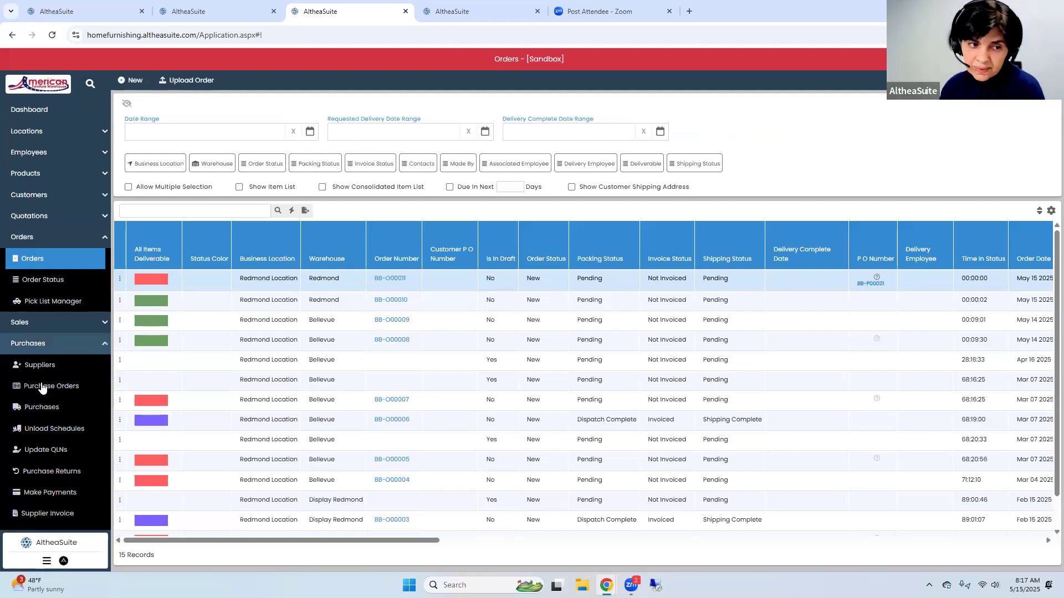
click(42, 388)
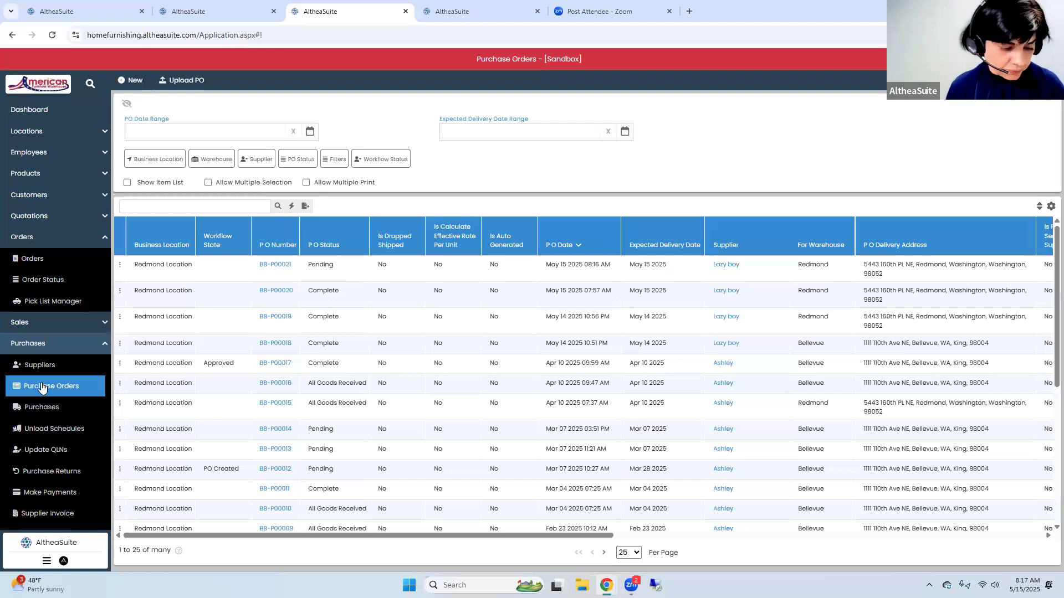
click(119, 266)
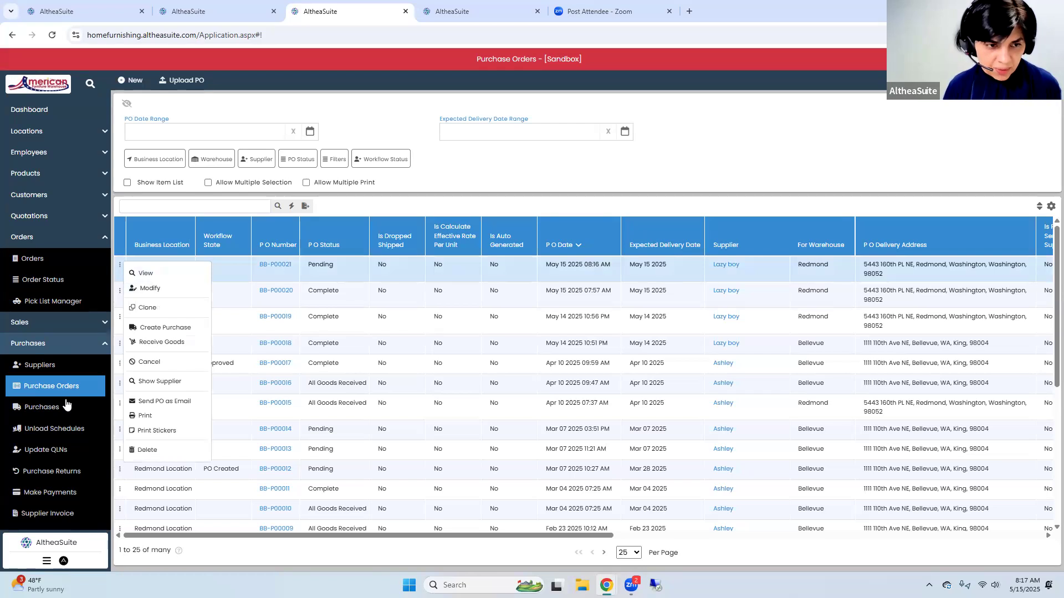
Start a new unload schedule and set its supplier to Lazy boy
click(62, 429)
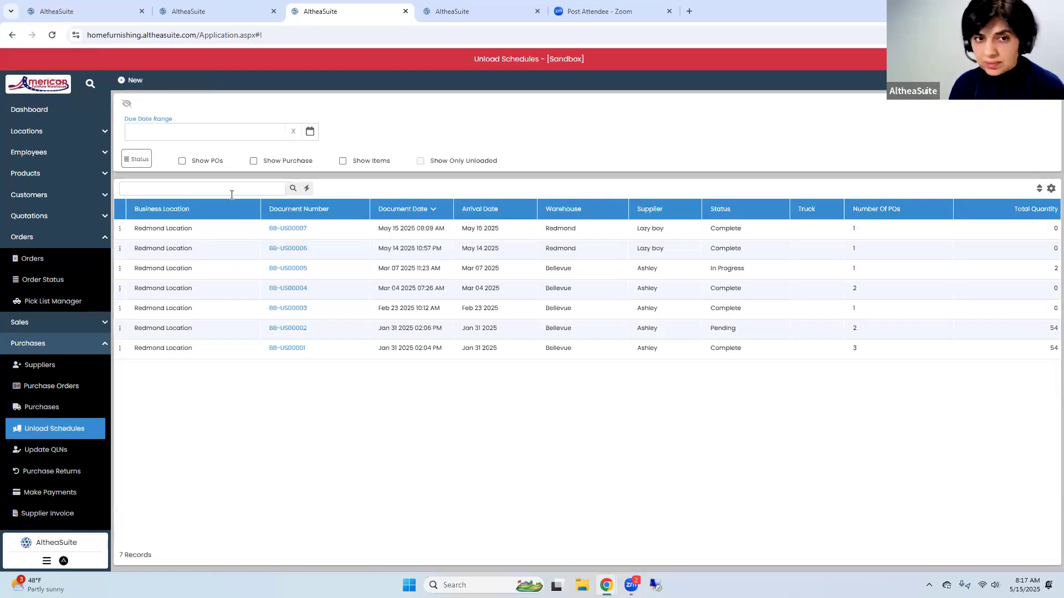
click(131, 81)
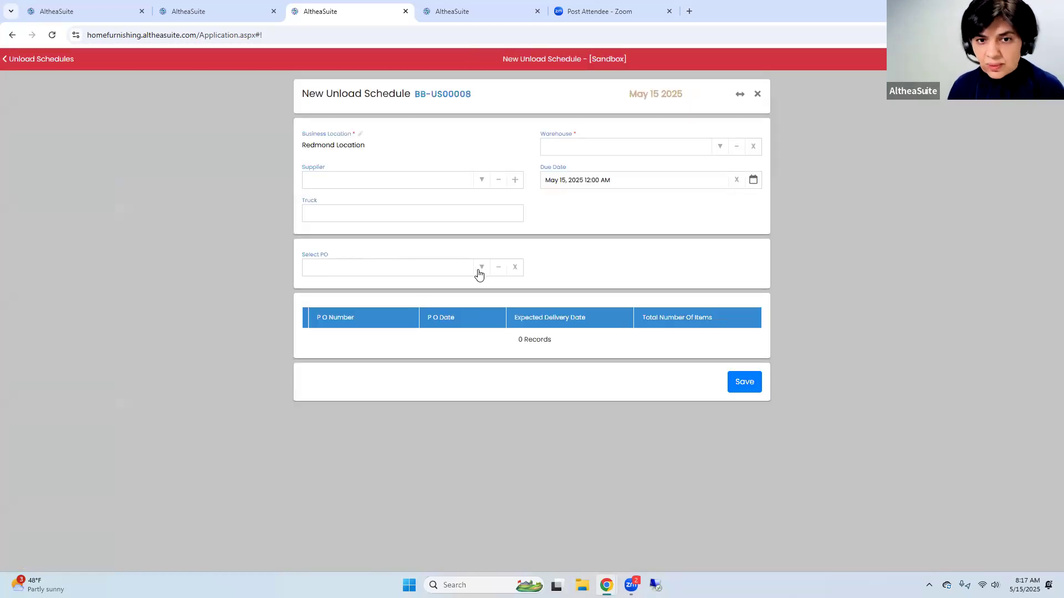
click(471, 182)
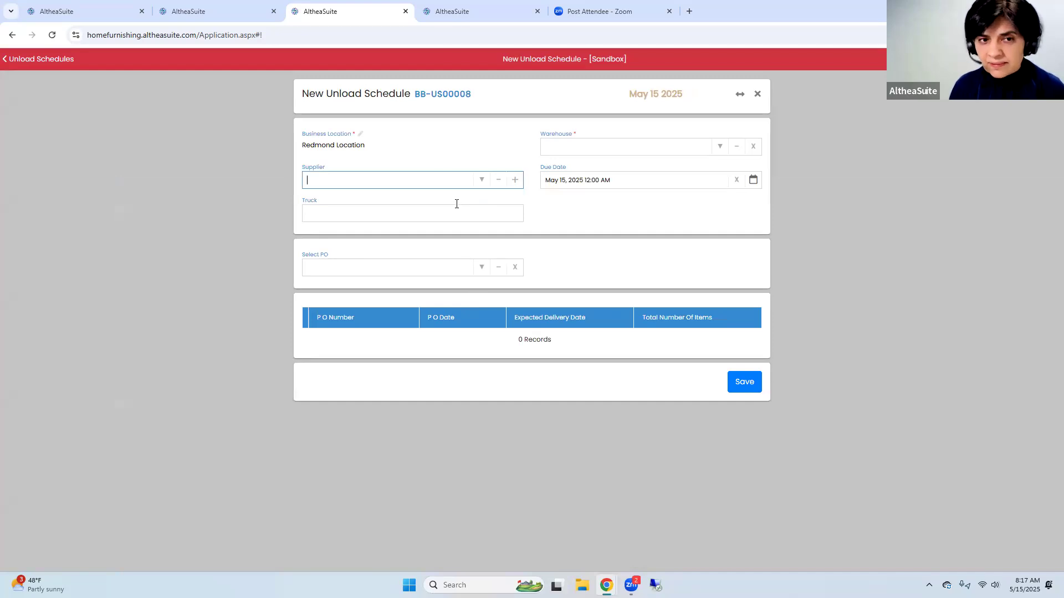
click(478, 184)
click(437, 221)
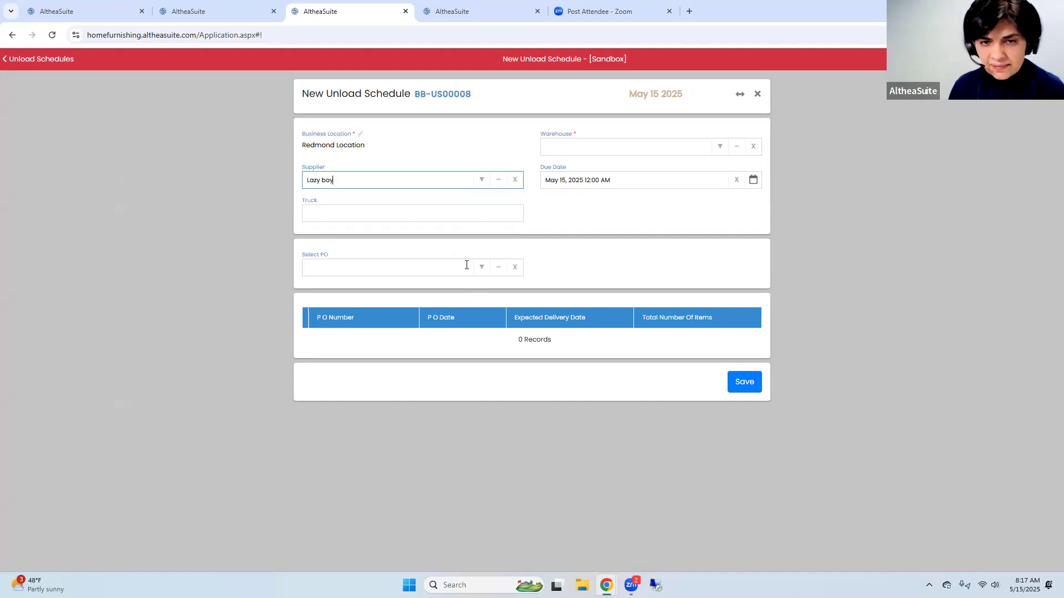
Set the unload schedule's warehouse to Redmond
click(474, 270)
click(421, 286)
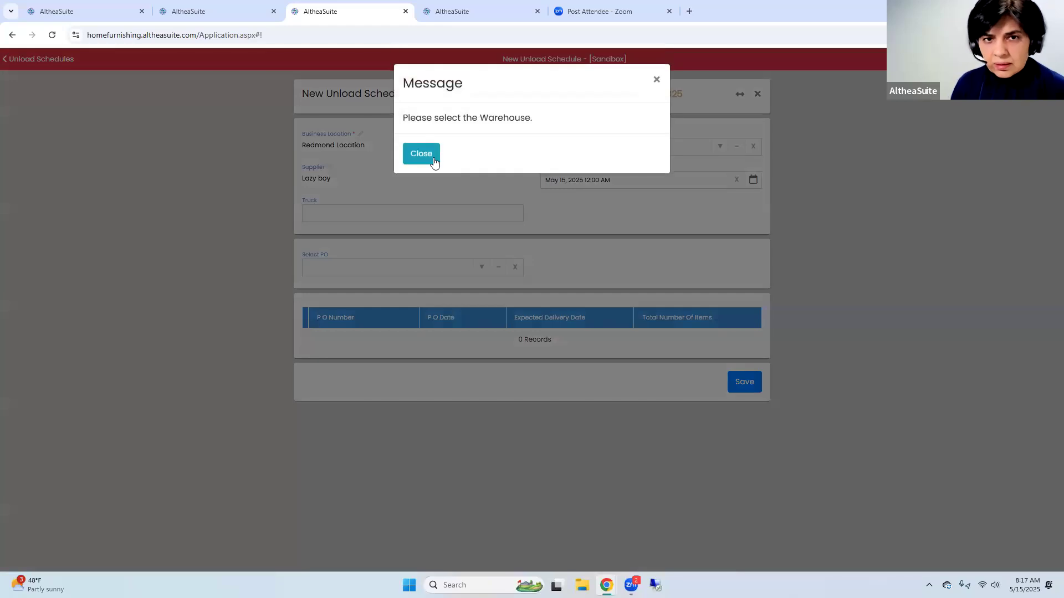
click(716, 164)
click(719, 147)
click(617, 252)
Add the supplier's 15 May 2025 purchase order to the unload schedule and save the schedule
click(485, 275)
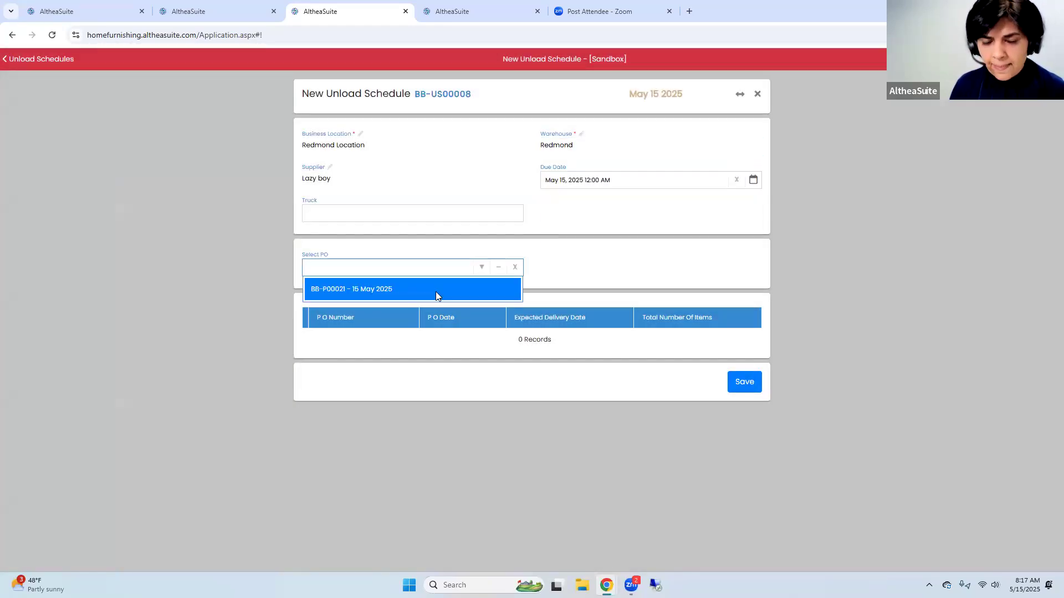
click(435, 291)
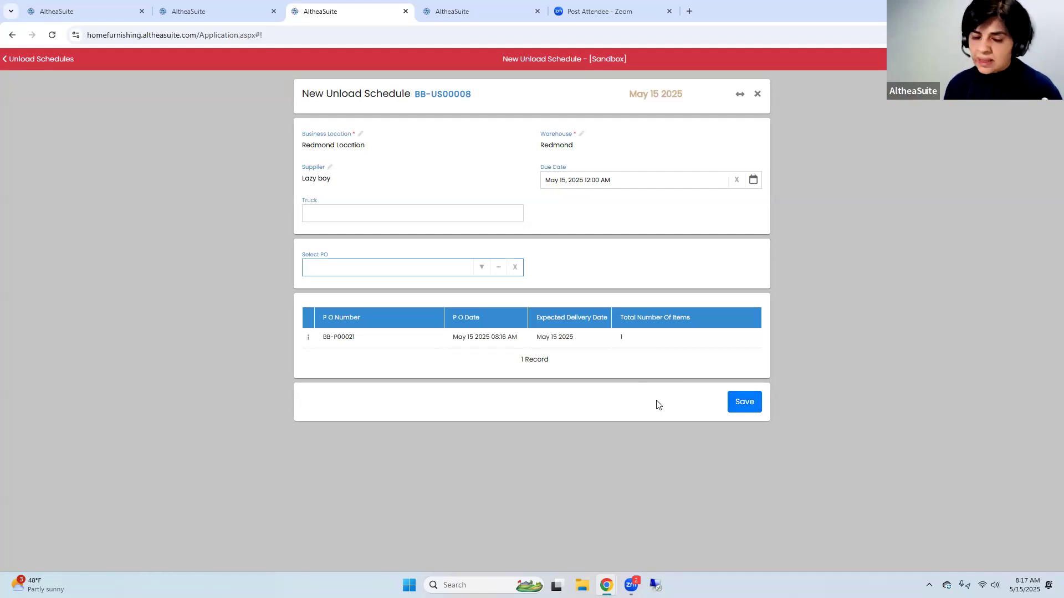
click(530, 343)
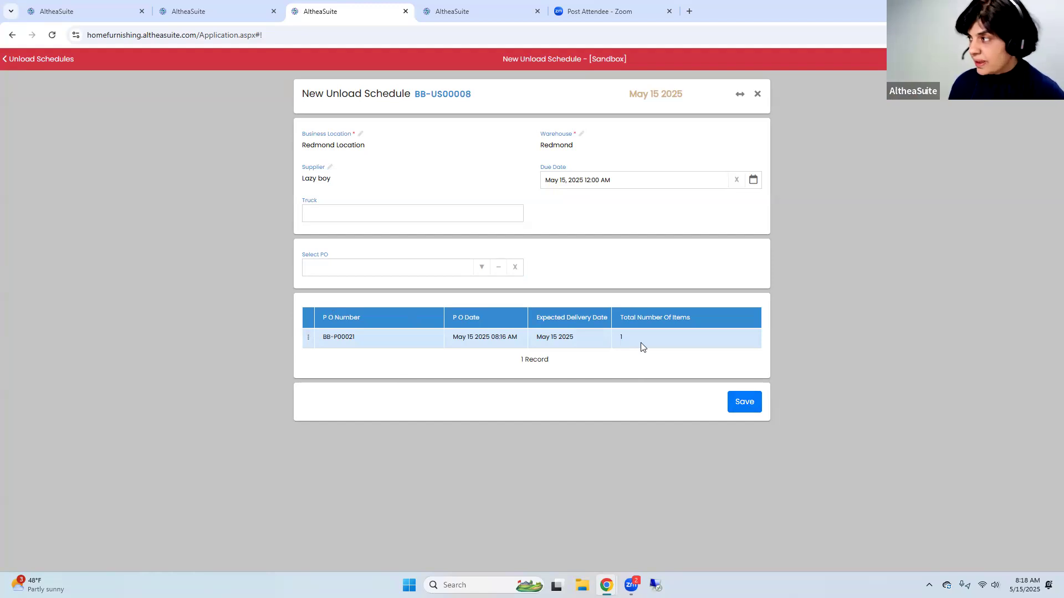
click(743, 403)
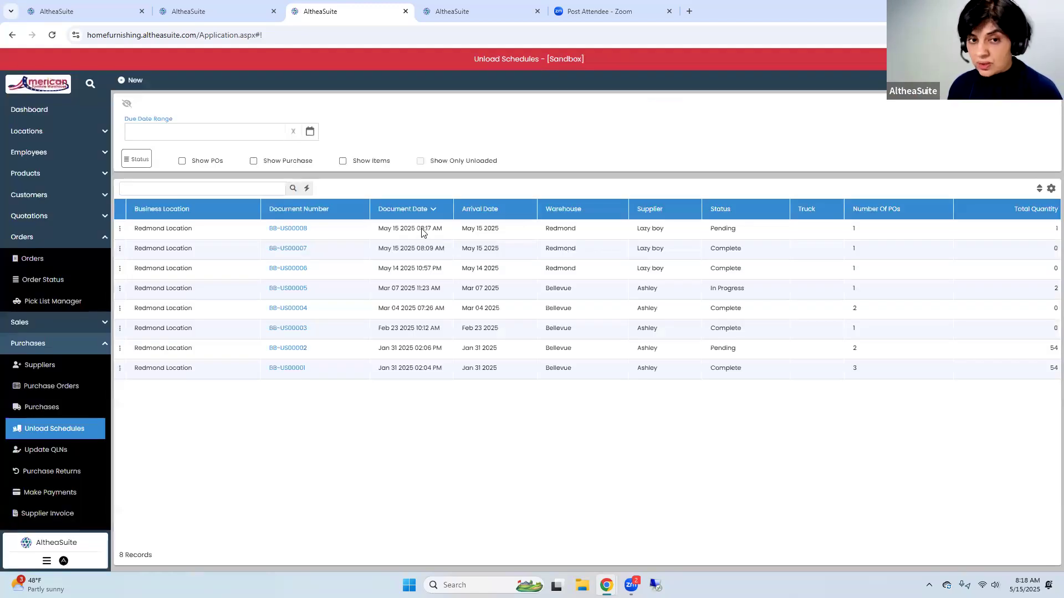
Start unloading the truck for the newest unload schedule
click(362, 233)
click(120, 229)
click(161, 238)
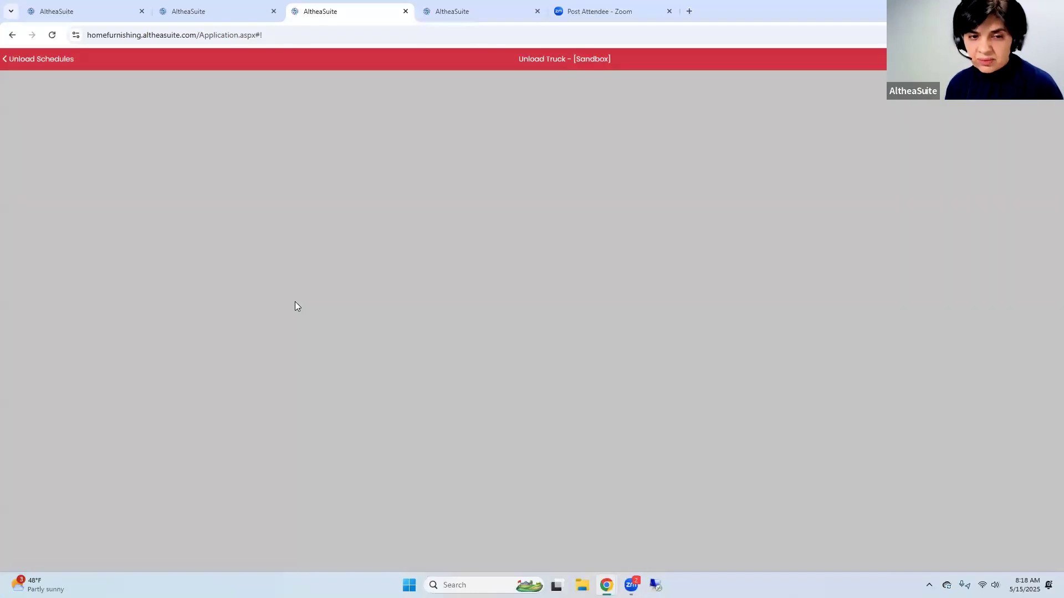
Copy the recliner's SKU into the SKU field, replace it with 086658 and try to unload that item
drag(334, 449, 298, 458)
key(ctrl+c)
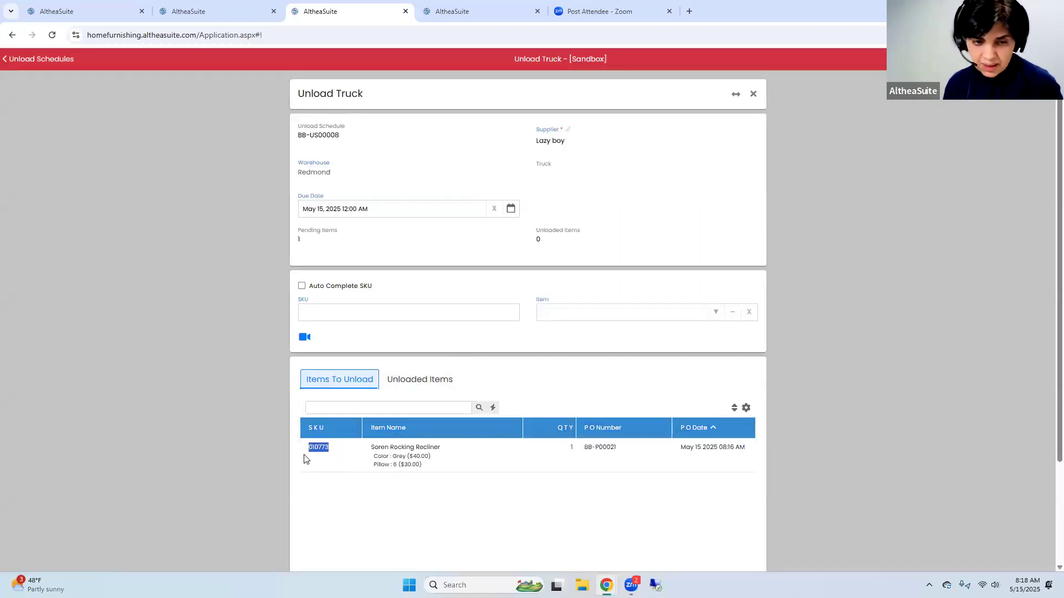
click(328, 314)
key(ctrl+v)
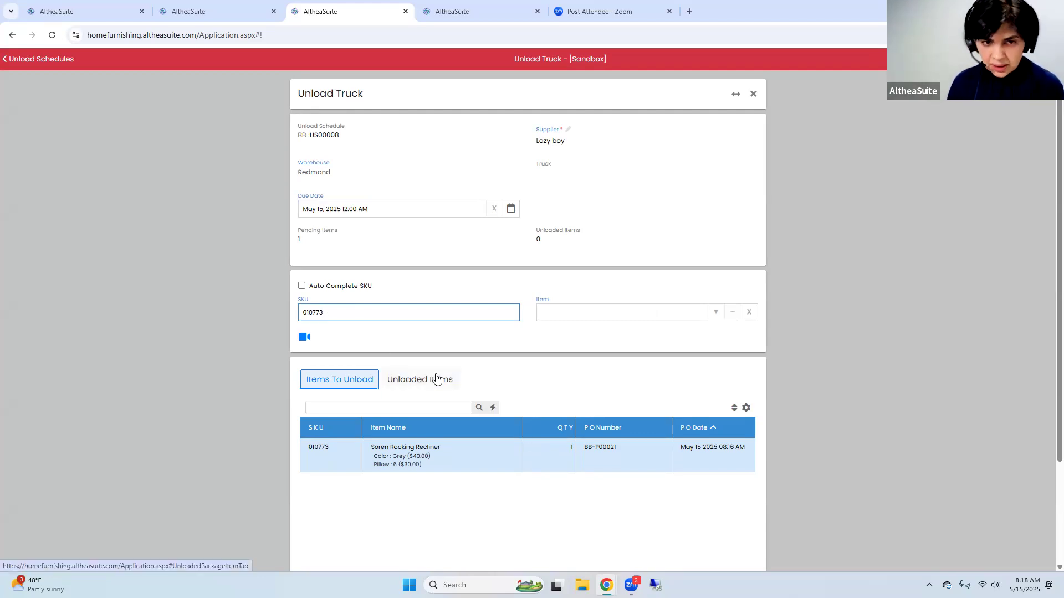
key(ctrl+a)
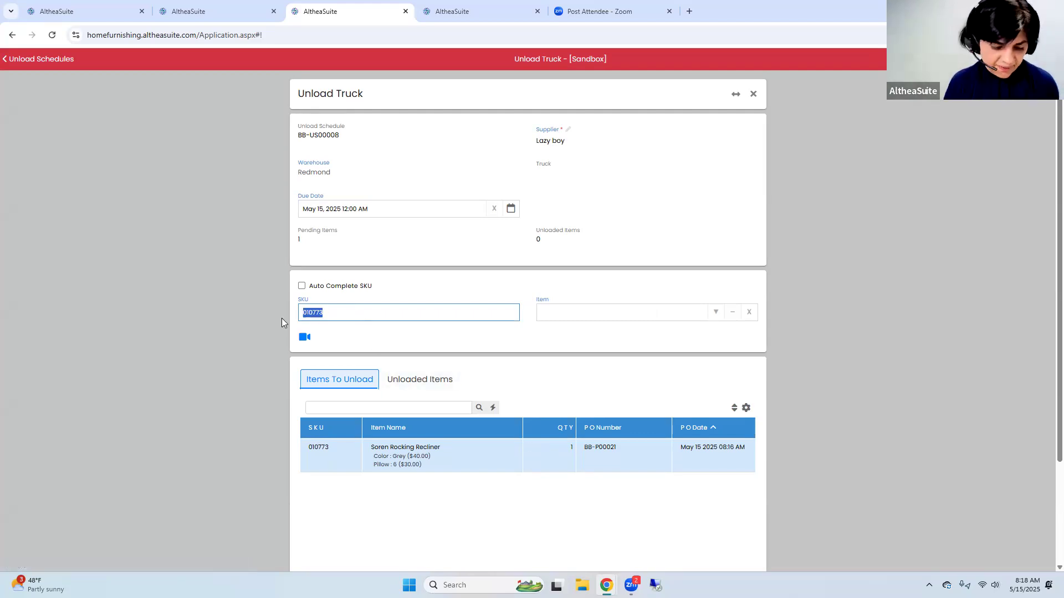
text(086658)
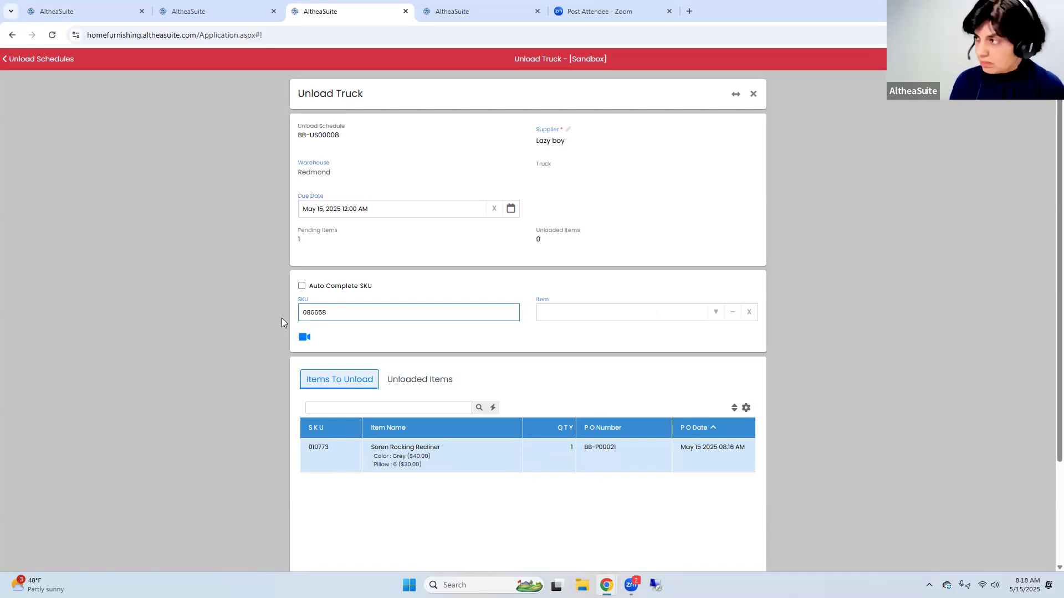
key(Return)
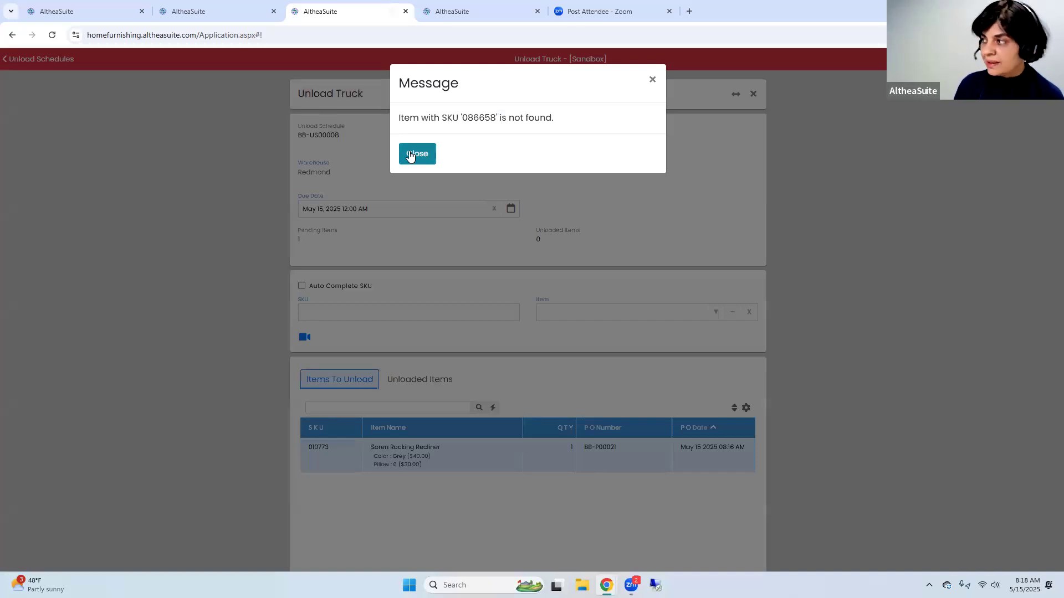
click(415, 154)
Unload SKU 010773 with the attribute description Color : Grey ($40.00) Pillow : 6 ($30.00)
click(330, 314)
text(010773)
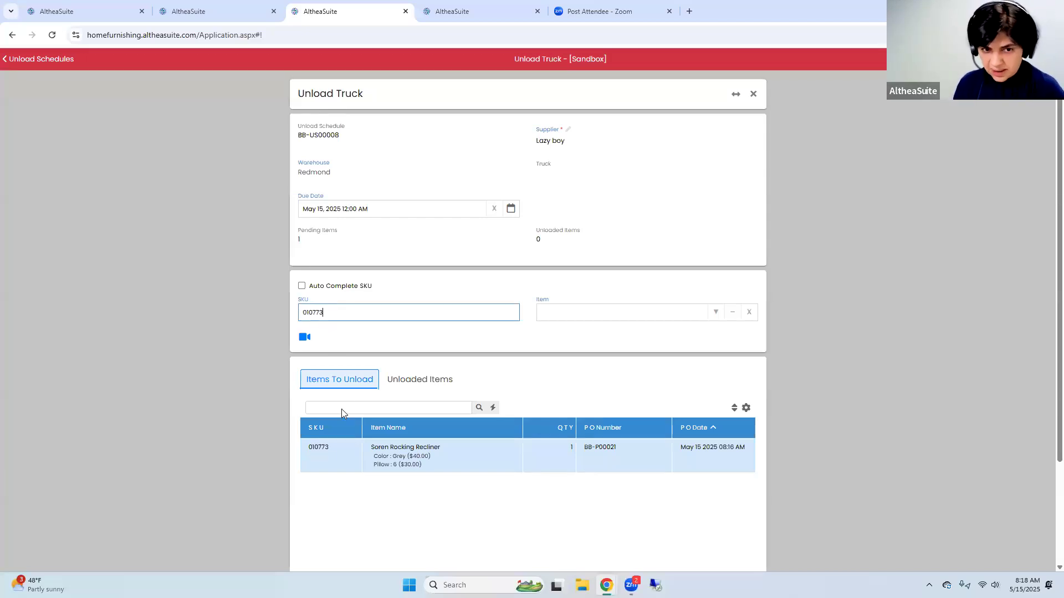
key(Return)
click(651, 185)
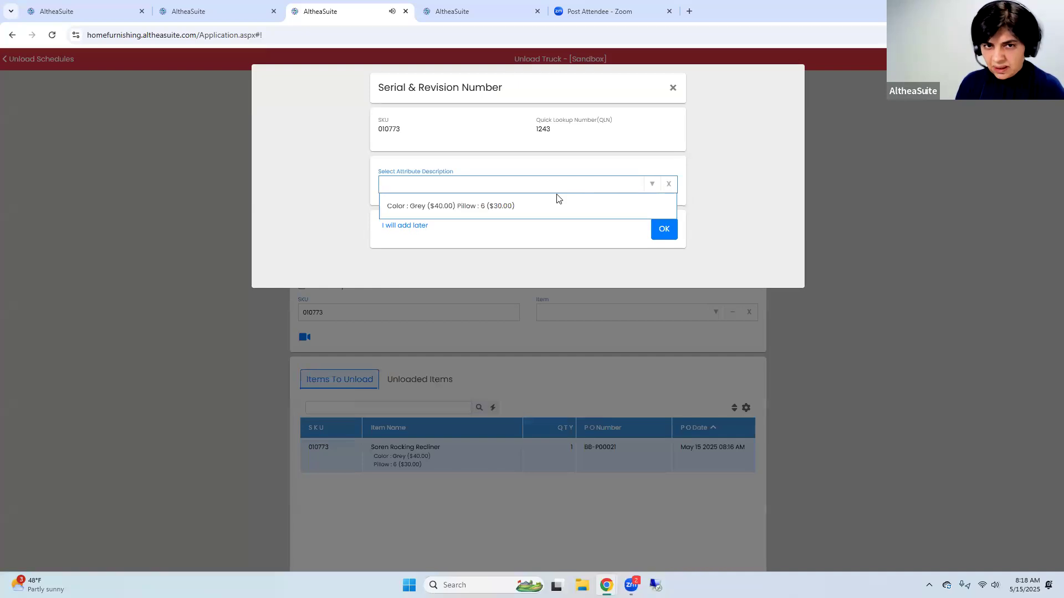
click(527, 208)
click(663, 229)
Check the recliner in the unloaded items and complete the unloading
scroll(429, 221, down, 3)
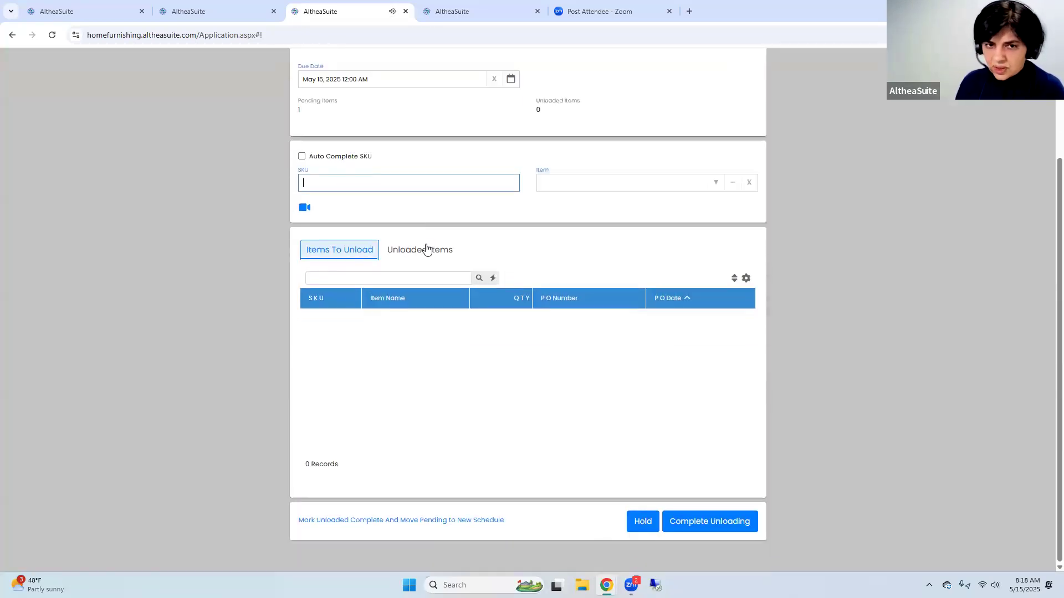
click(428, 249)
scroll(737, 474, down, 3)
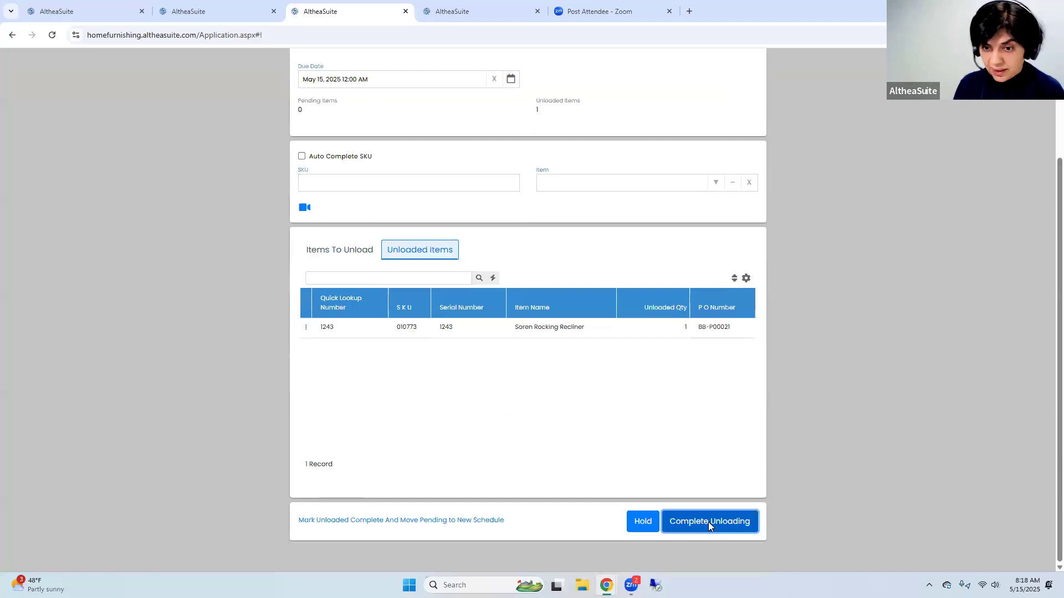
click(708, 522)
click(436, 190)
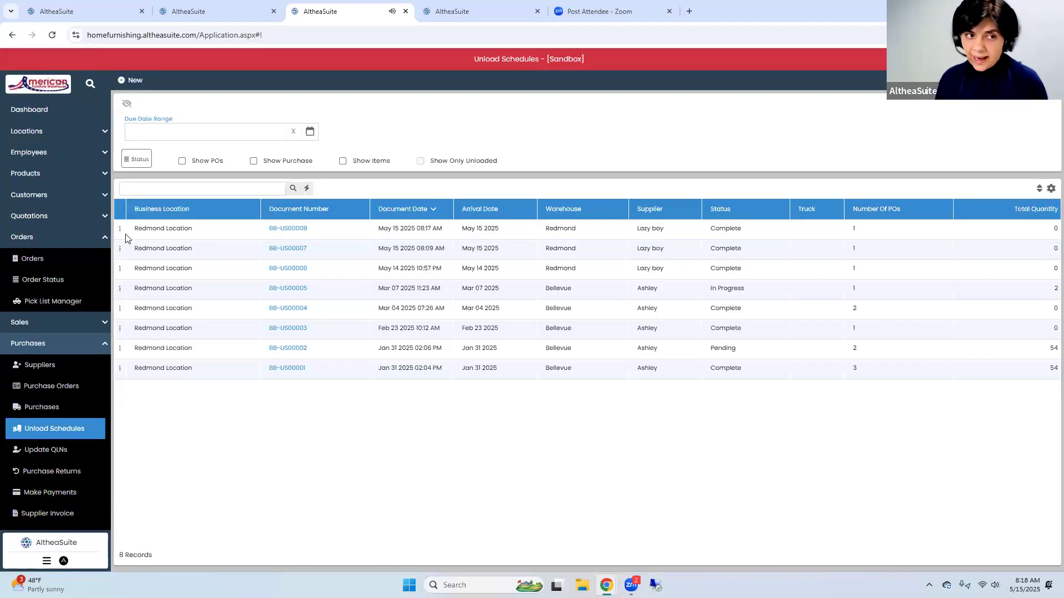
Open the newest order from the orders list and examine its recliner line in the full-width item grid
click(44, 264)
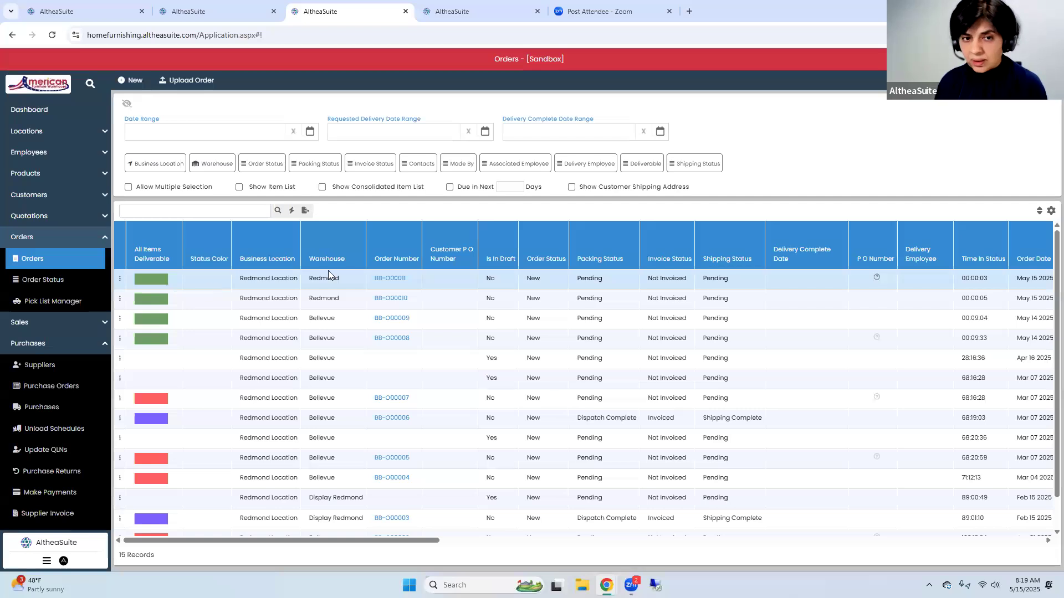
click(394, 278)
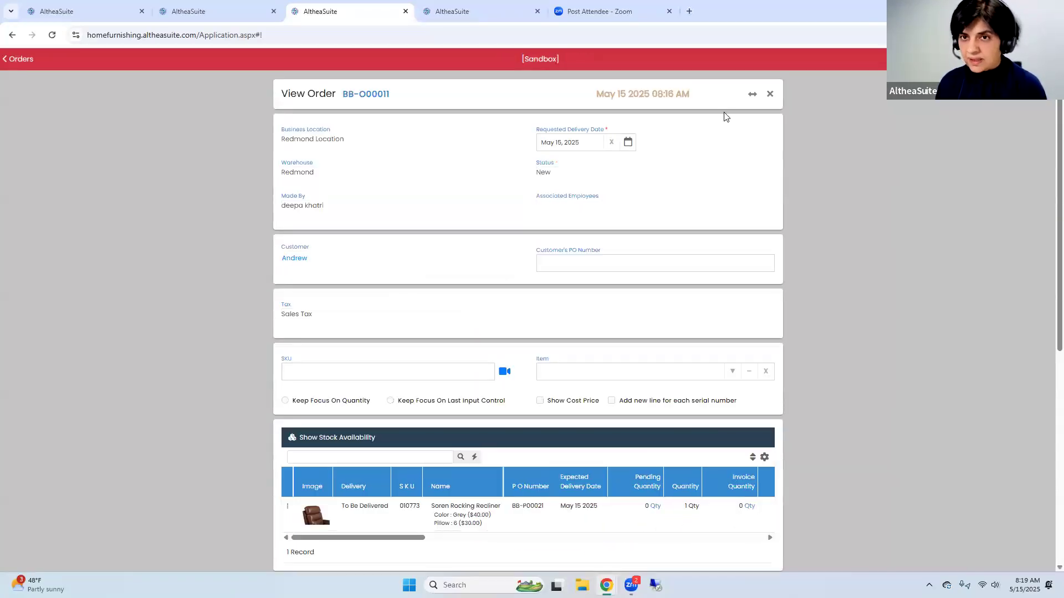
click(750, 94)
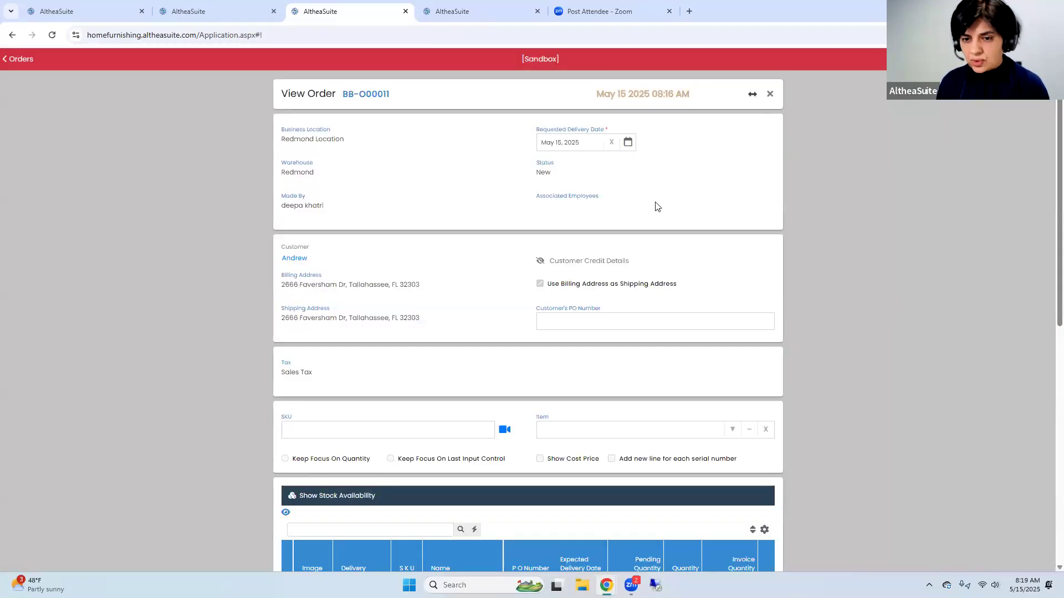
scroll(656, 207, down, 4)
click(230, 388)
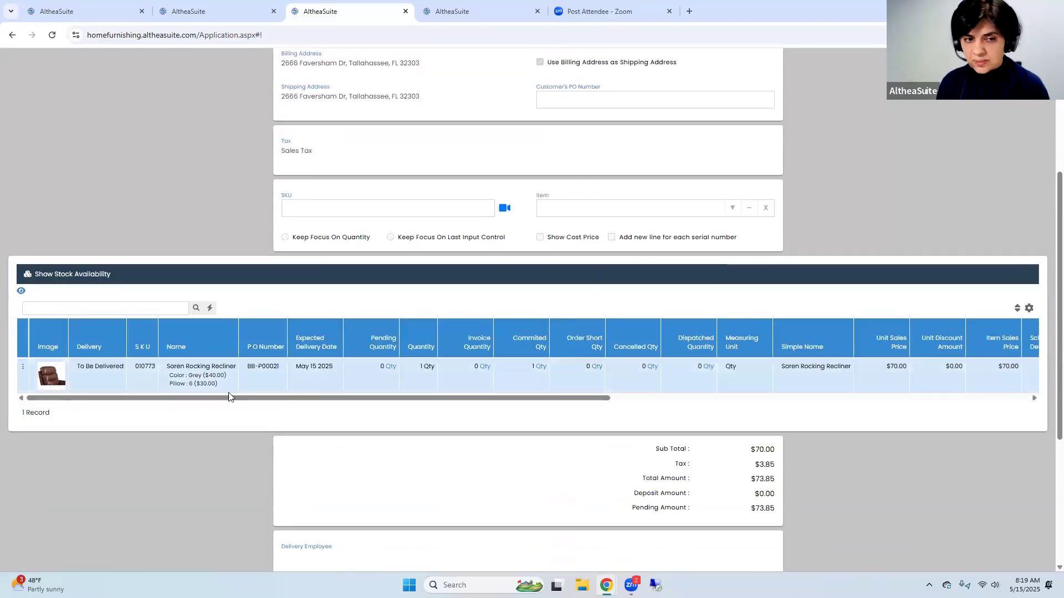
View the serial numbers committed to the order's Soren Rocking Recliner line
drag(263, 403, 17, 355)
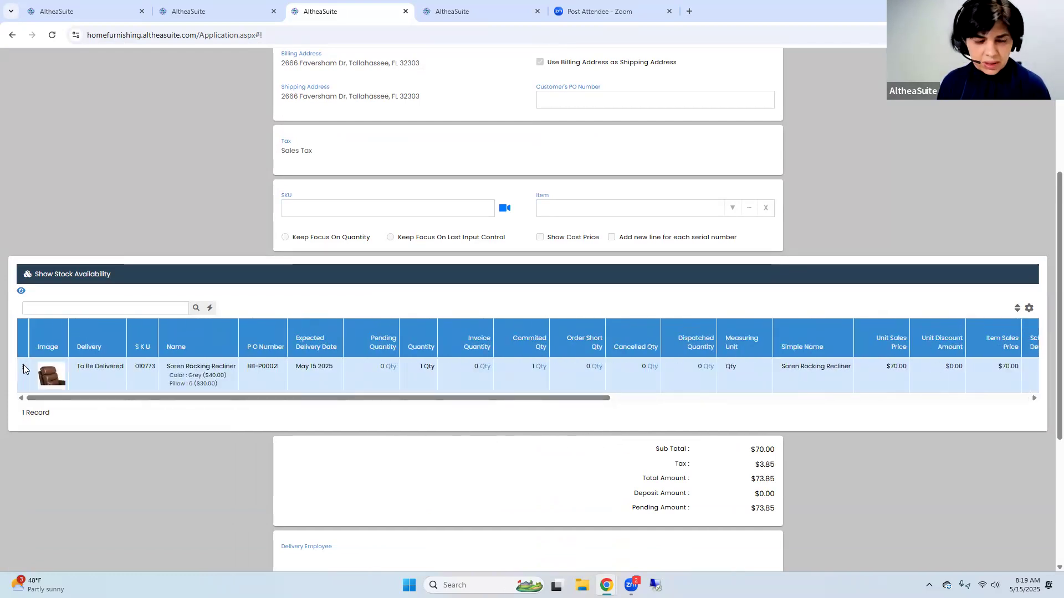
click(22, 367)
click(56, 330)
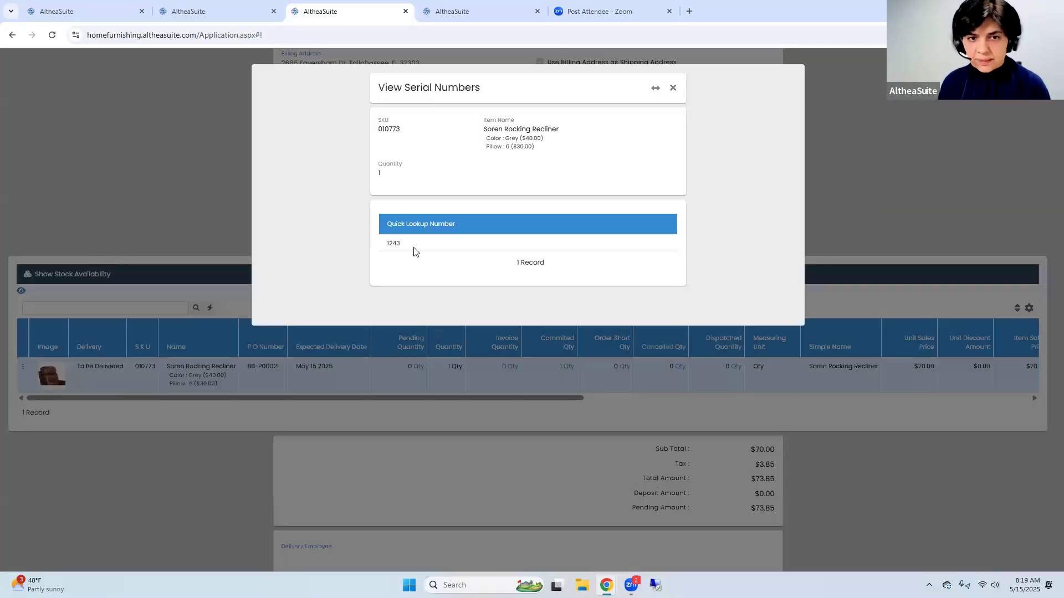
Check the quick lookup number committed to the Soren Rocking Recliner, and close its serial numbers and the order
drag(415, 247, 379, 256)
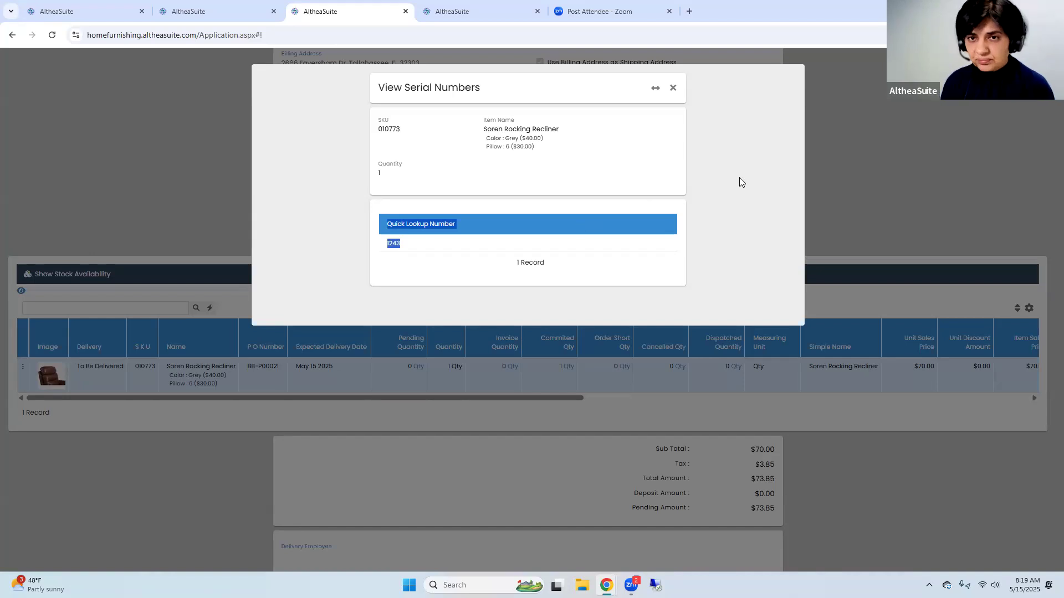
click(687, 152)
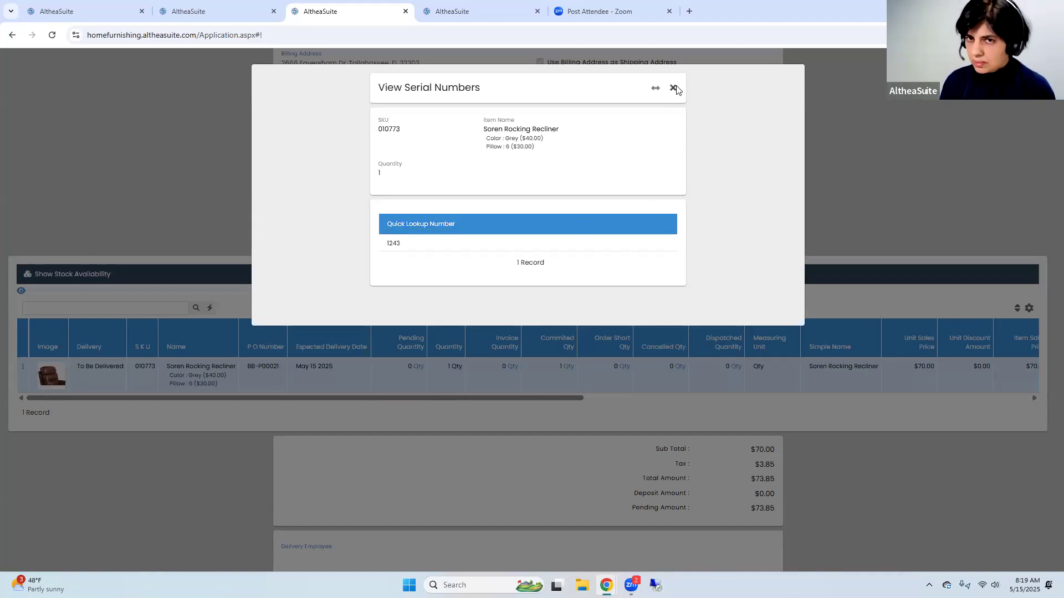
click(673, 89)
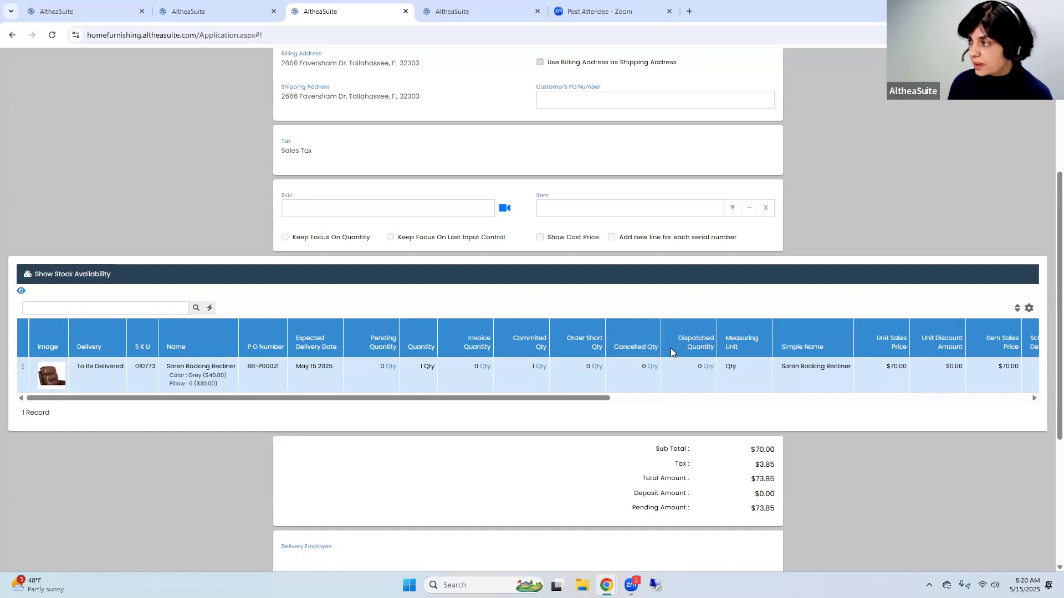
scroll(670, 348, up, 4)
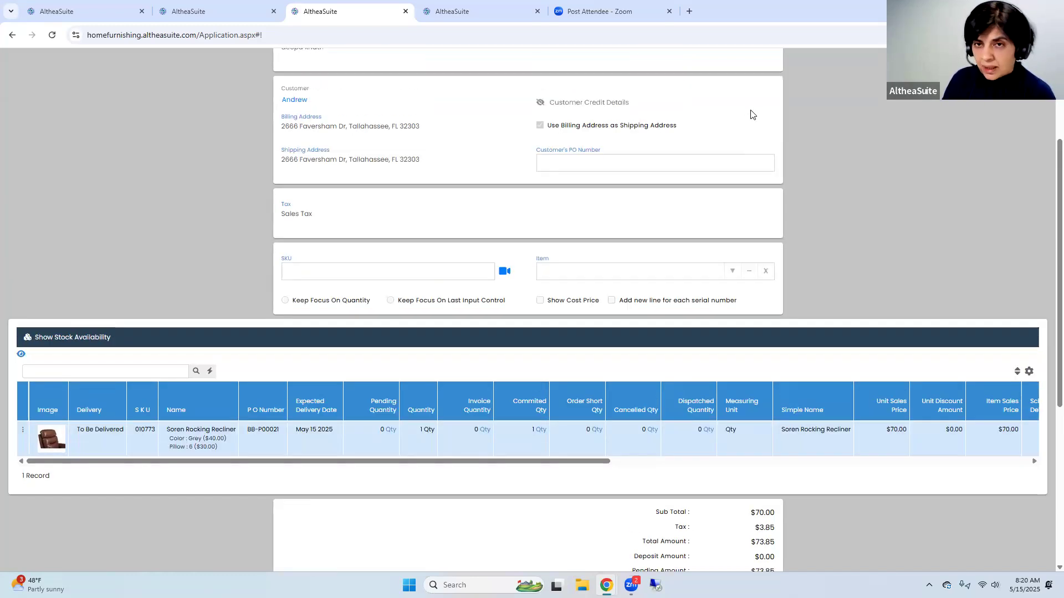
click(770, 95)
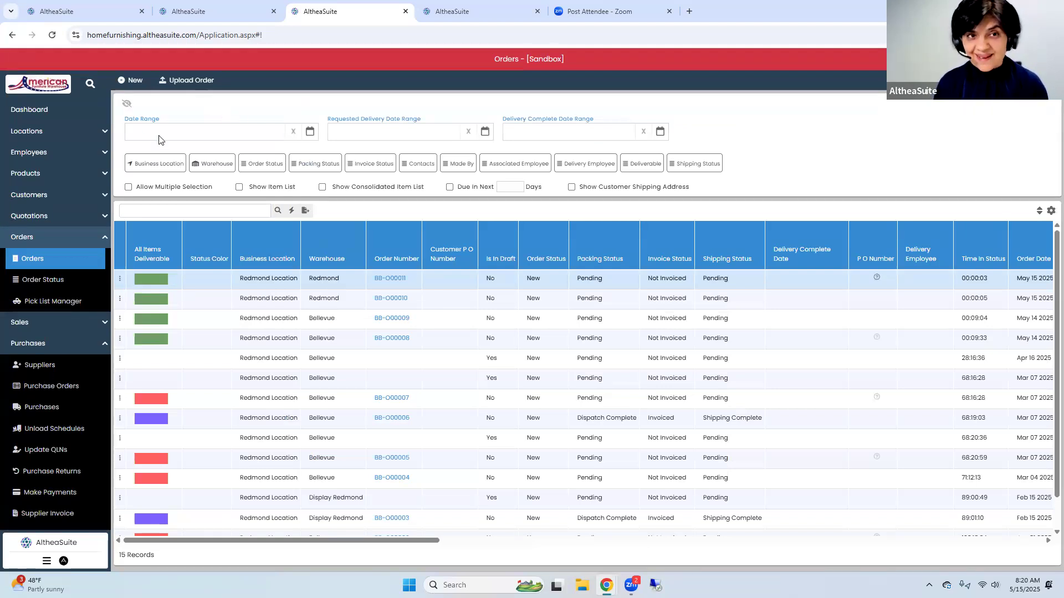
Open the attribute stock and review the quantities per attribute combination with QLNs hidden
scroll(63, 375, down, 3)
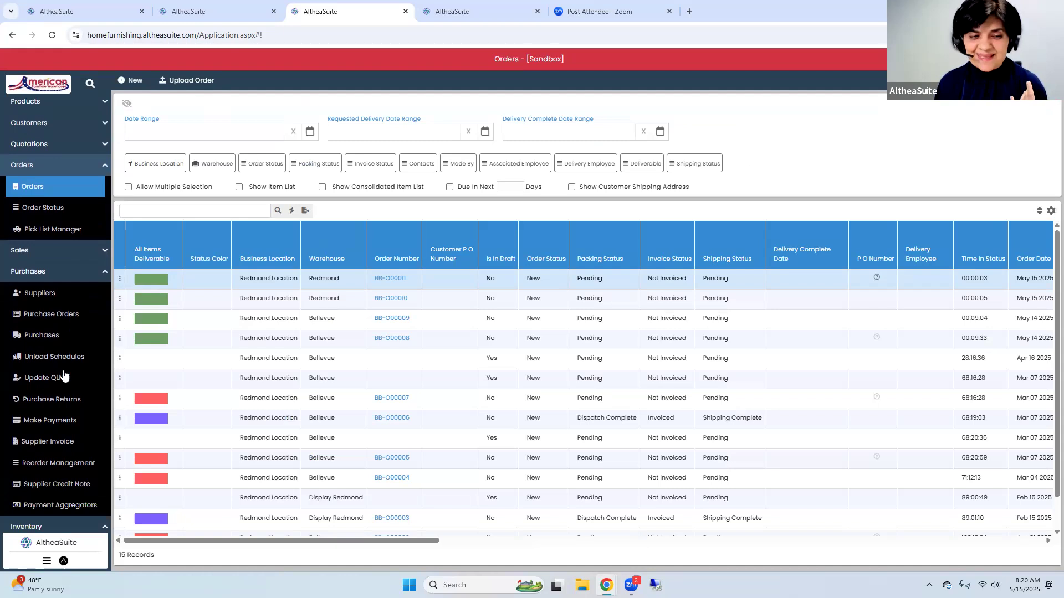
click(45, 477)
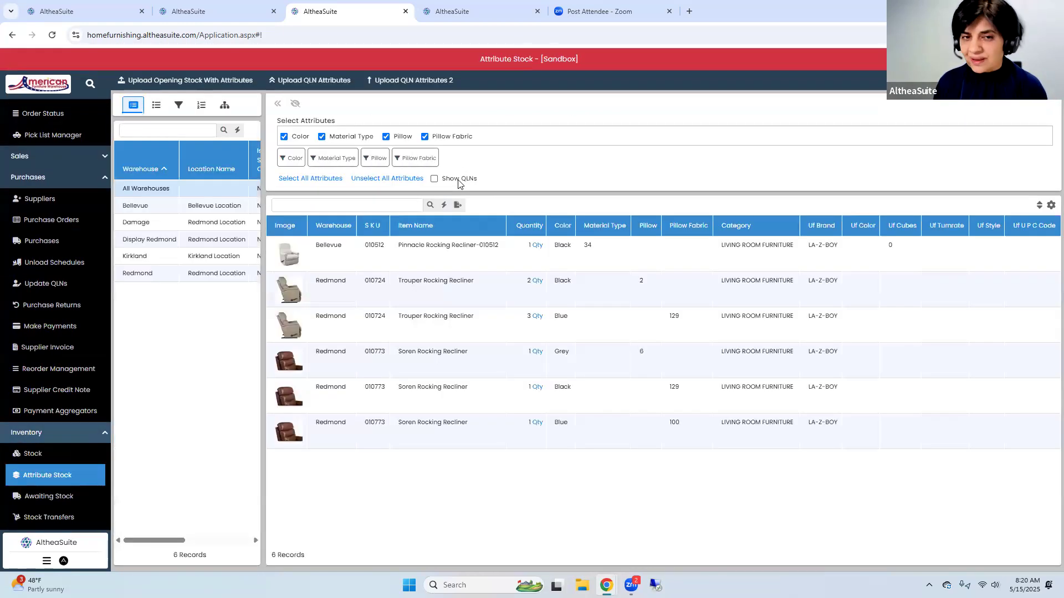
click(458, 180)
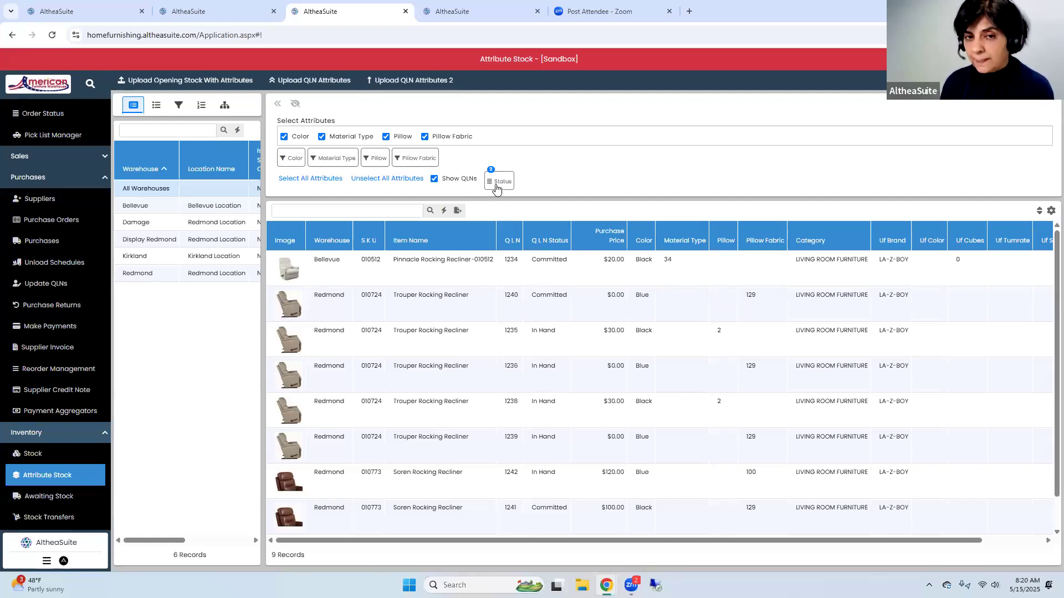
click(450, 181)
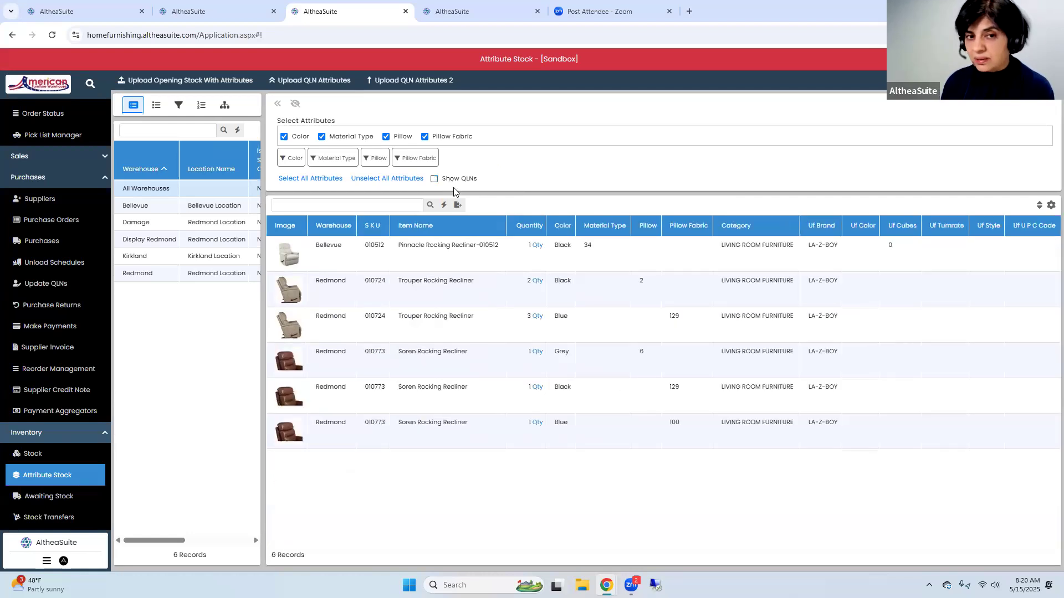
click(459, 247)
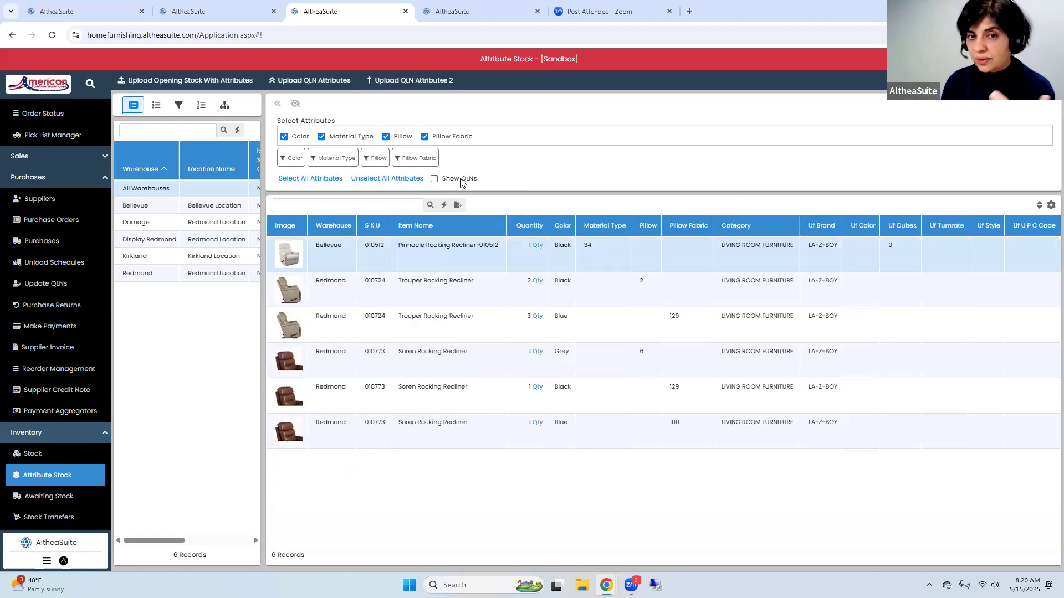
click(514, 294)
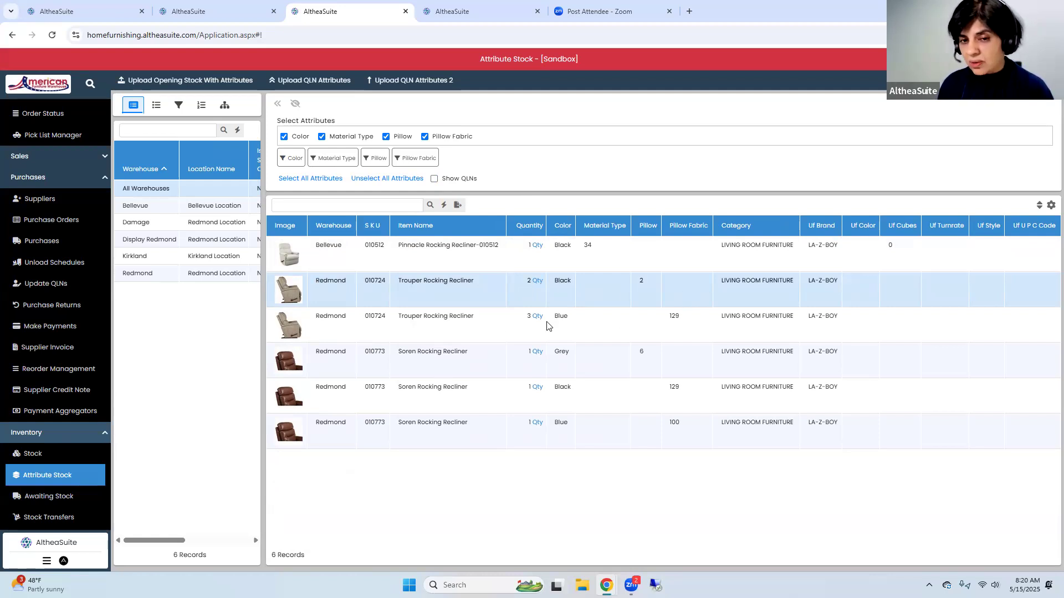
click(623, 321)
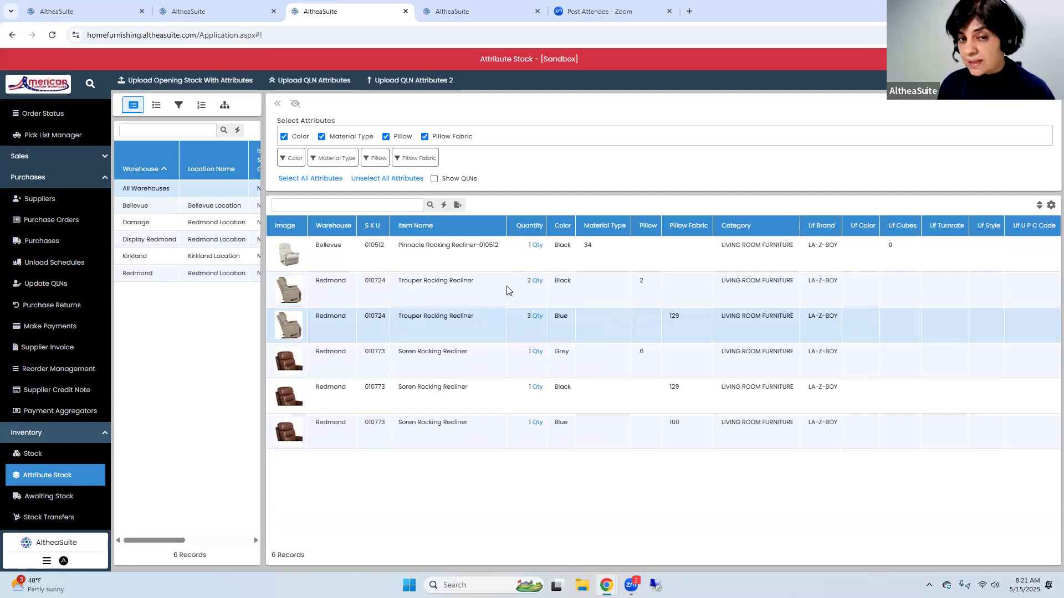
Show QLNs in the attribute stock and examine each unit's QLN status and attribute values
click(447, 180)
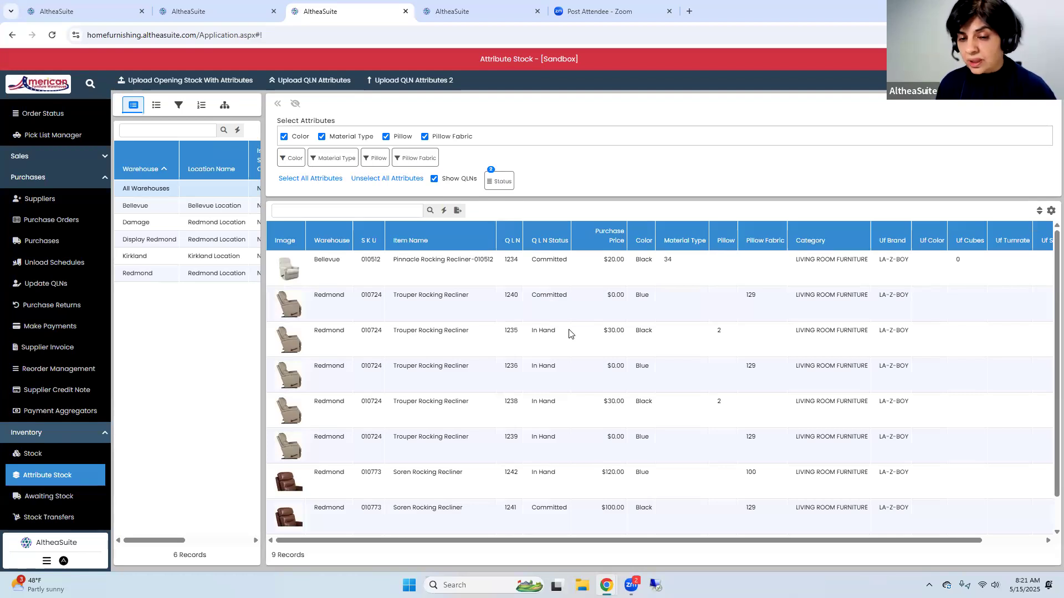
click(569, 333)
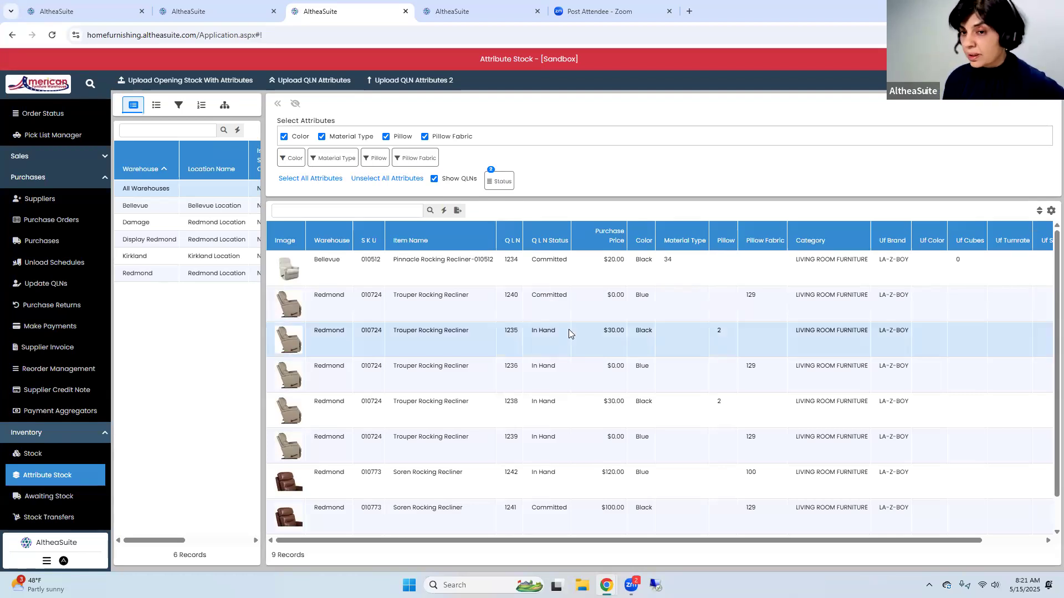
drag(670, 543, 857, 542)
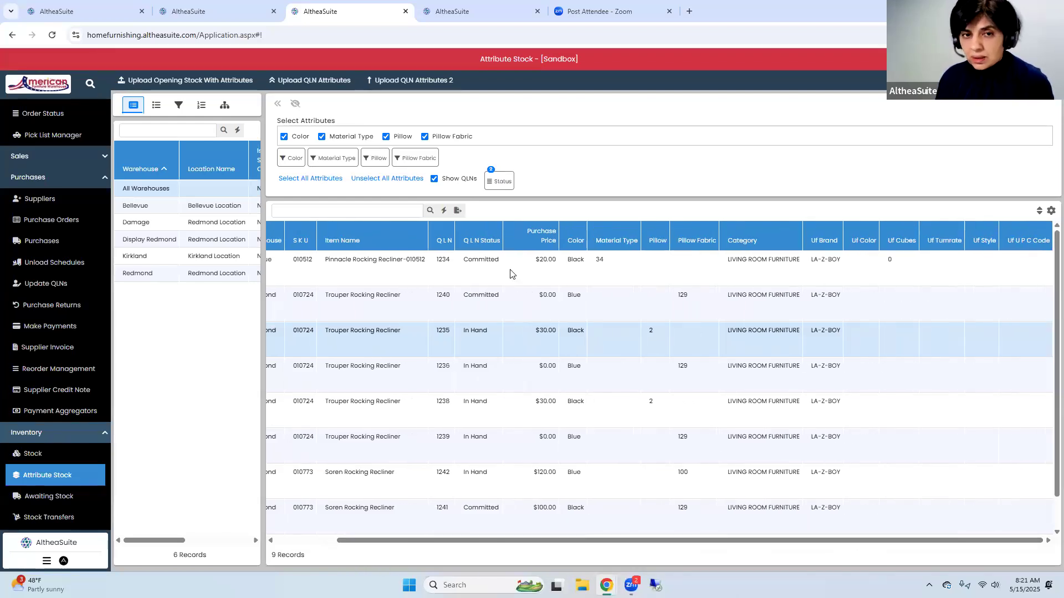
click(463, 274)
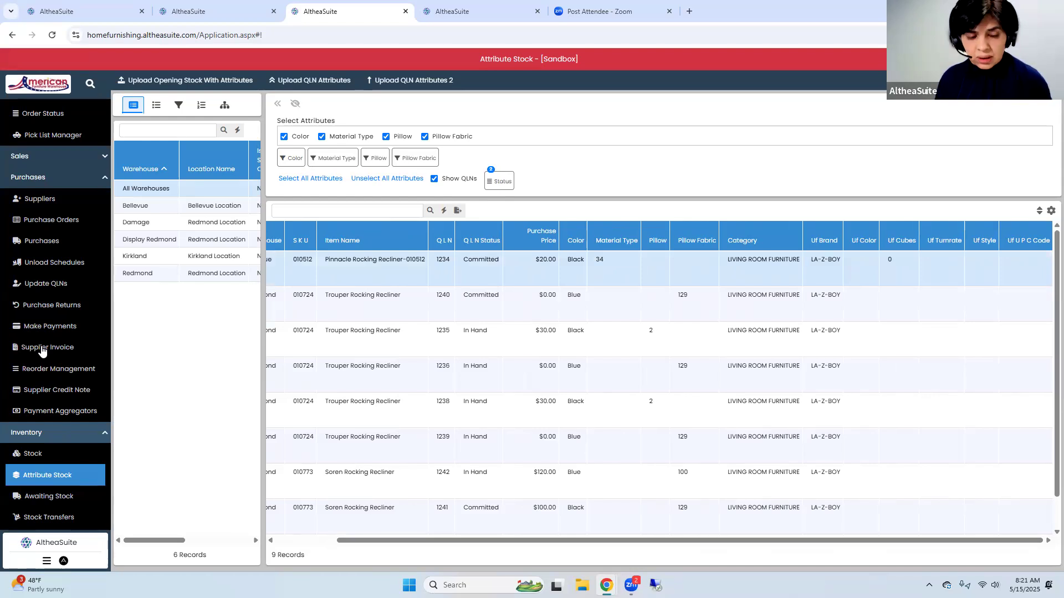
Open the items list and filter it by item attribute to list group items
scroll(40, 266, up, 3)
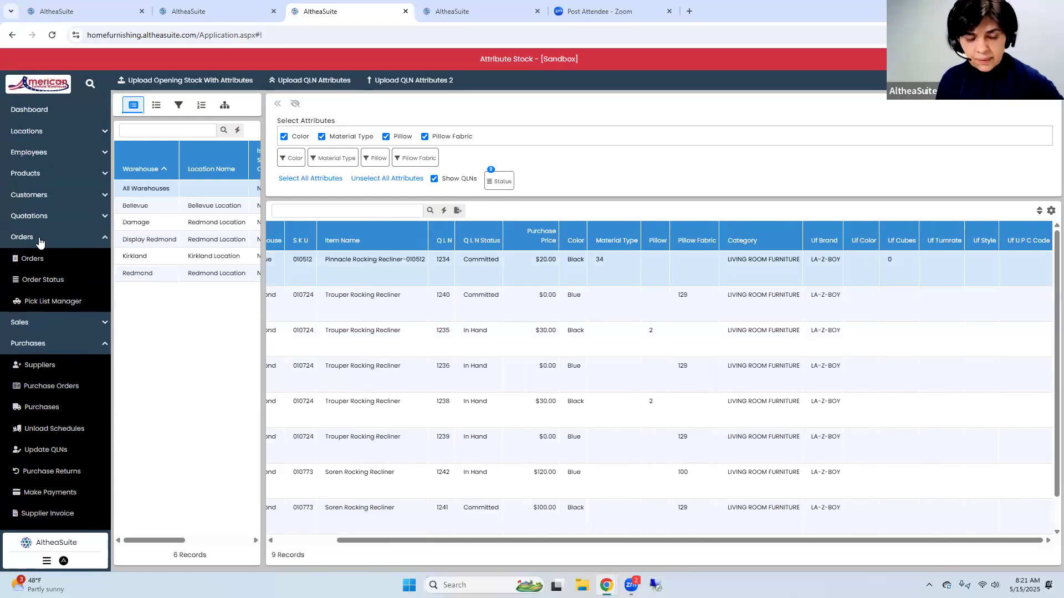
click(38, 238)
click(31, 174)
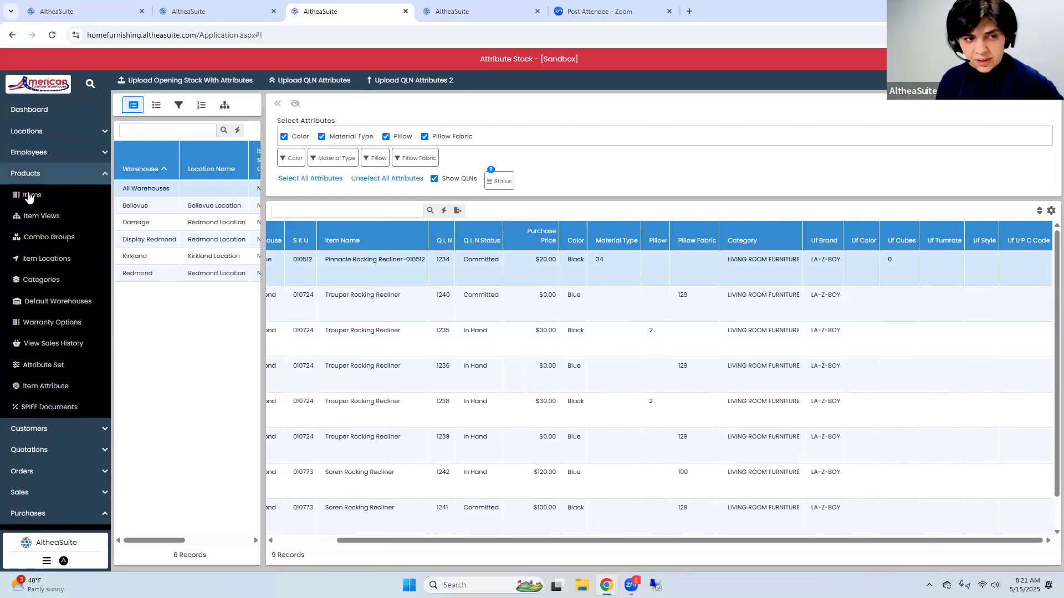
click(29, 198)
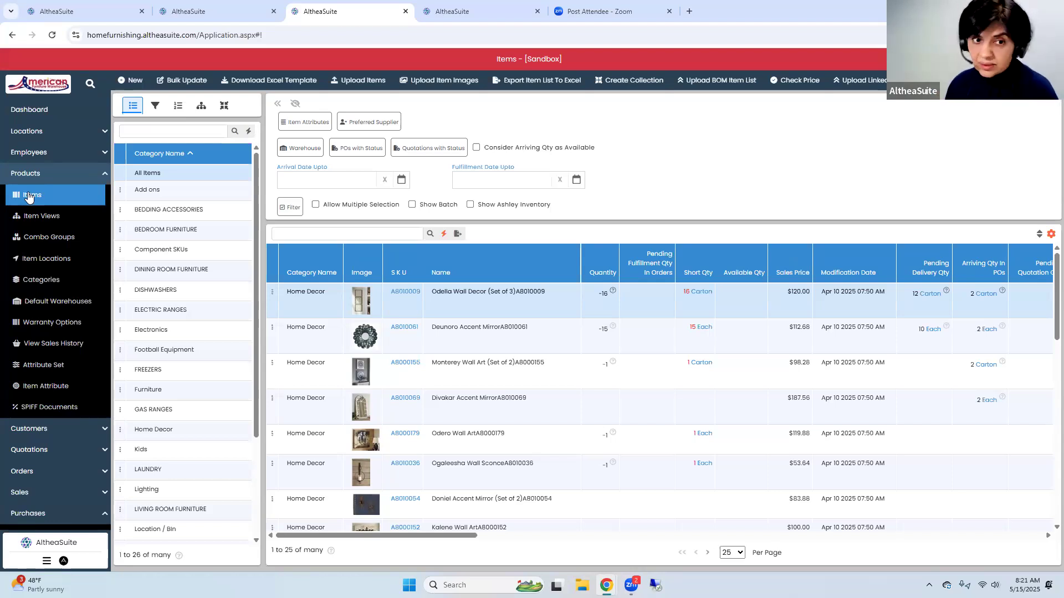
click(313, 122)
click(337, 147)
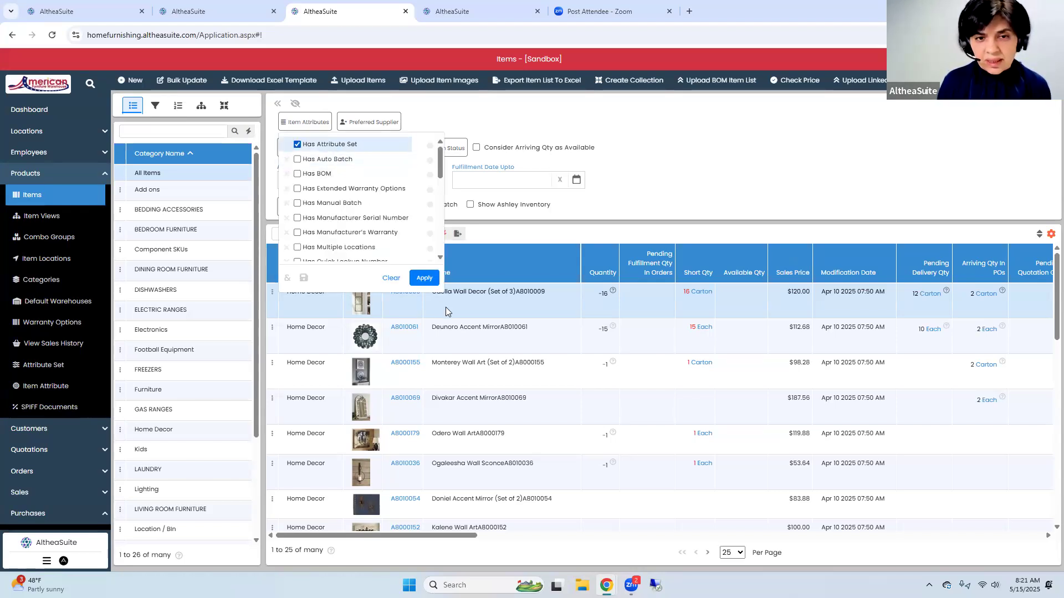
scroll(324, 166, down, 5)
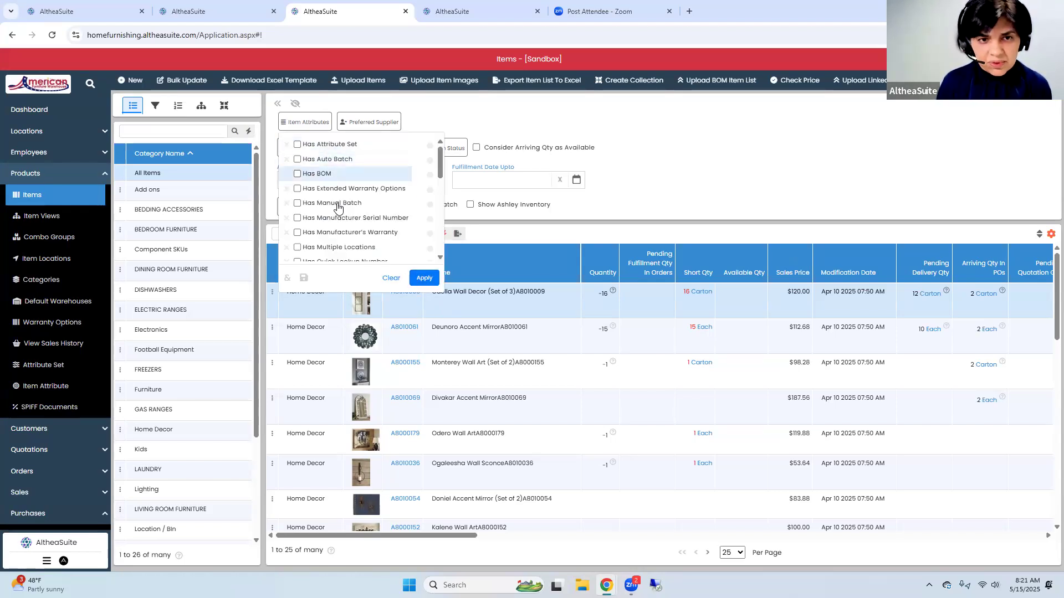
click(325, 158)
click(422, 279)
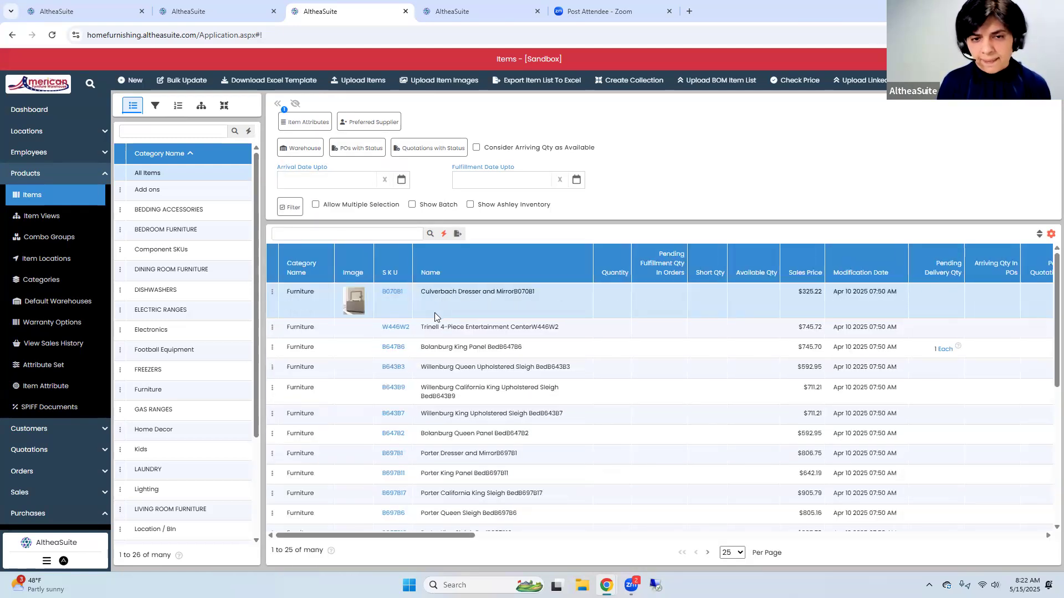
Browse the filtered items and open the Culverbach Dresser and Mirror, SKU B070B1, for modification
scroll(438, 415, down, 5)
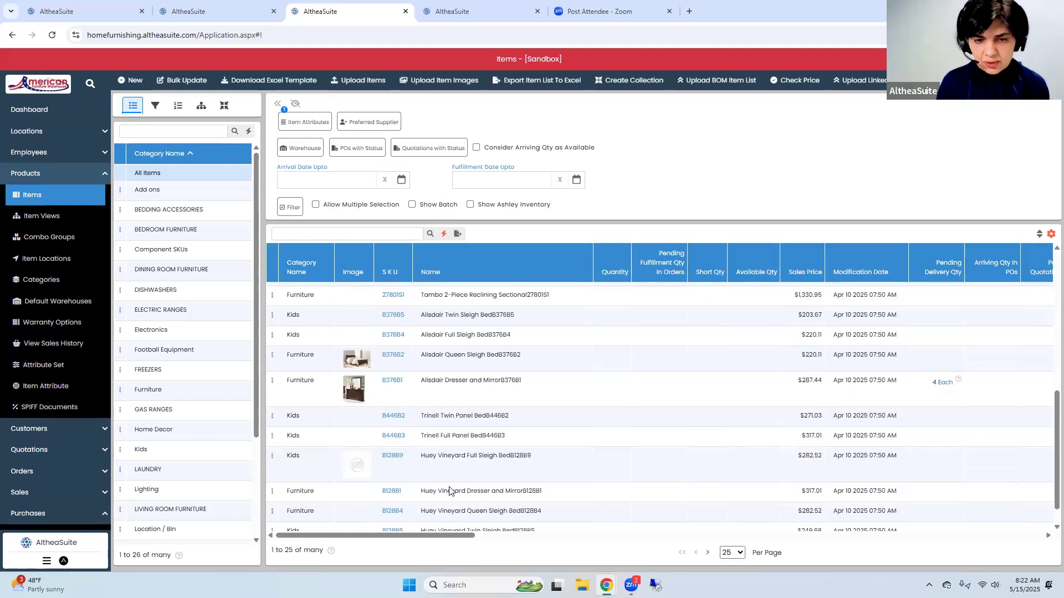
scroll(429, 410, up, 5)
scroll(423, 355, up, 3)
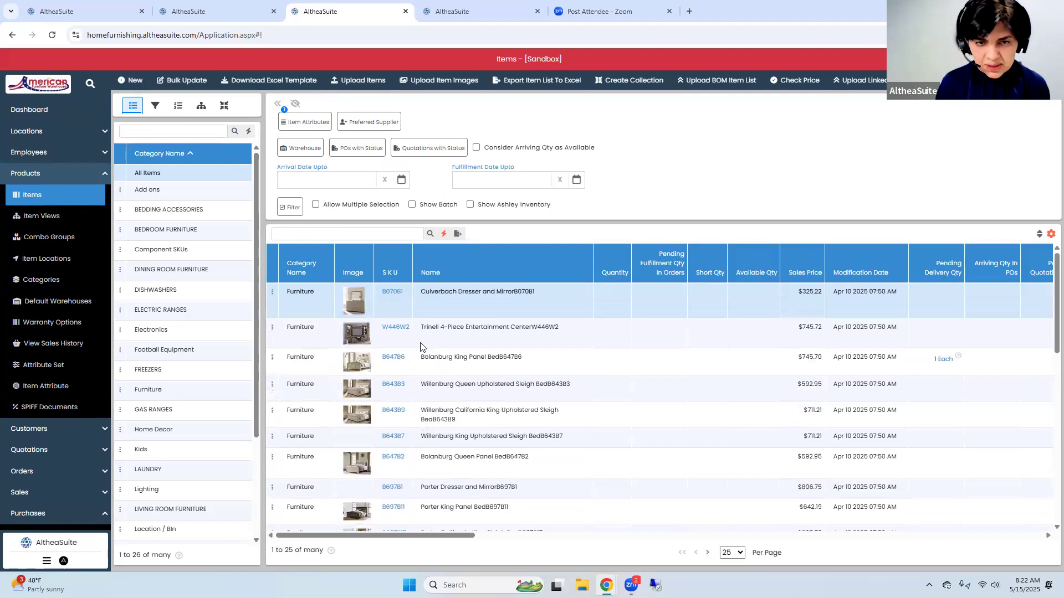
click(272, 292)
click(306, 218)
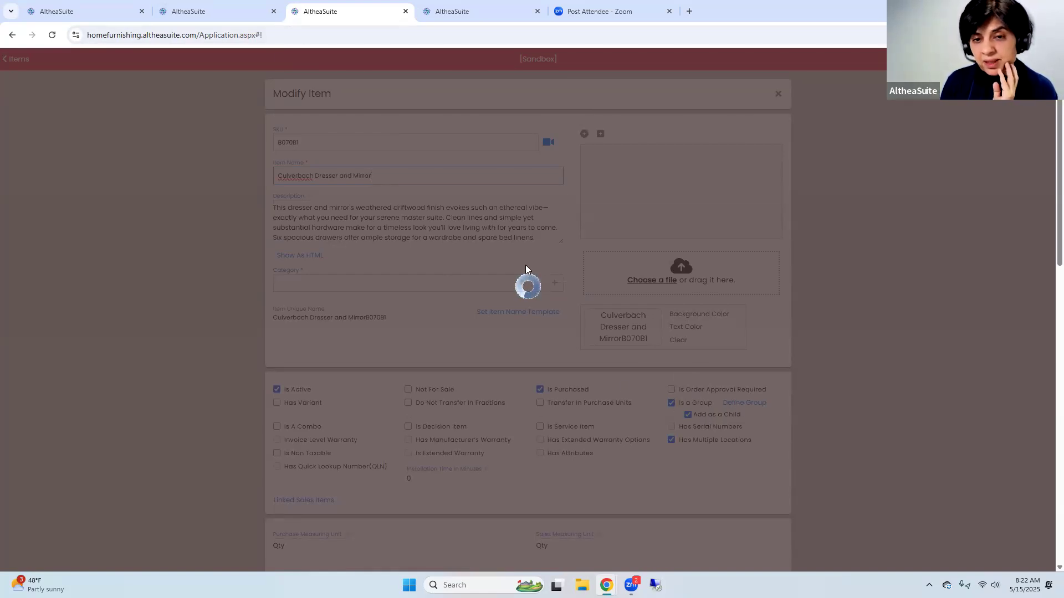
Look up recliner SKU 010773 in the attribute stock, and remove Culverbach Dresser B070-31 from item B070B1's group definition
click(219, 16)
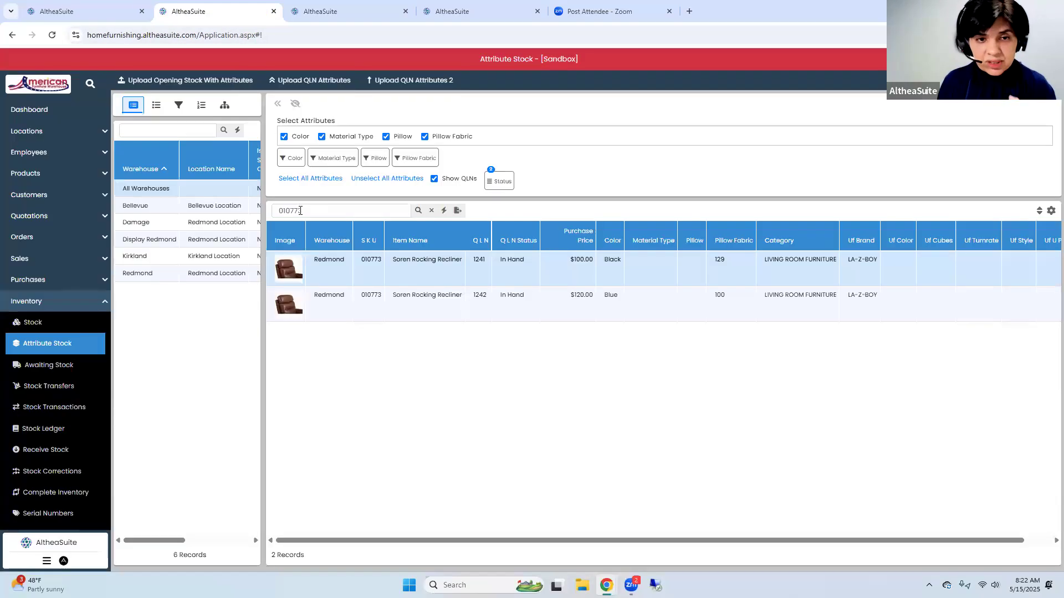
double_click(371, 261)
click(310, 17)
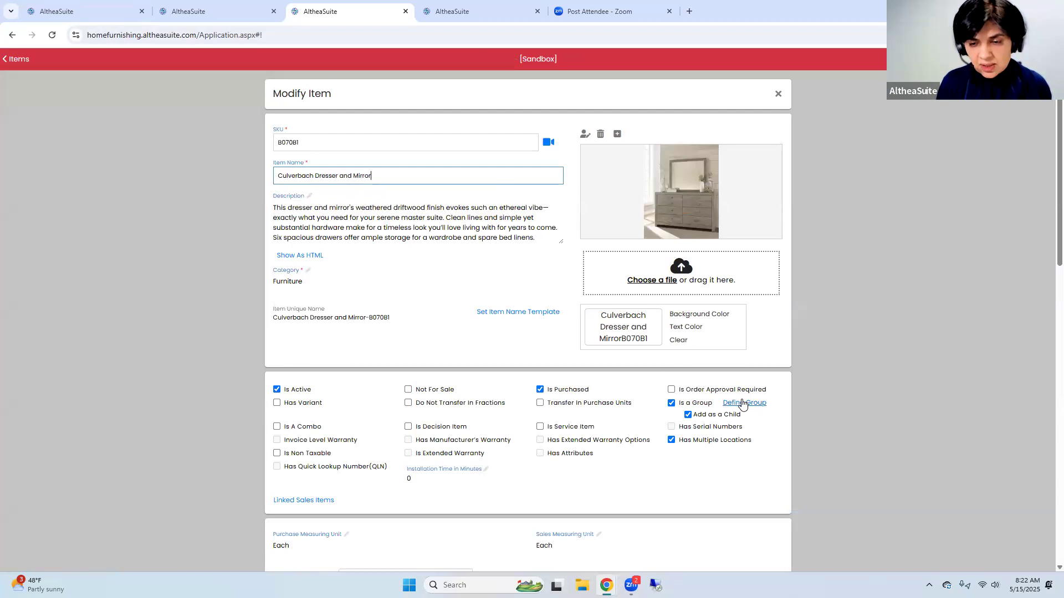
click(743, 403)
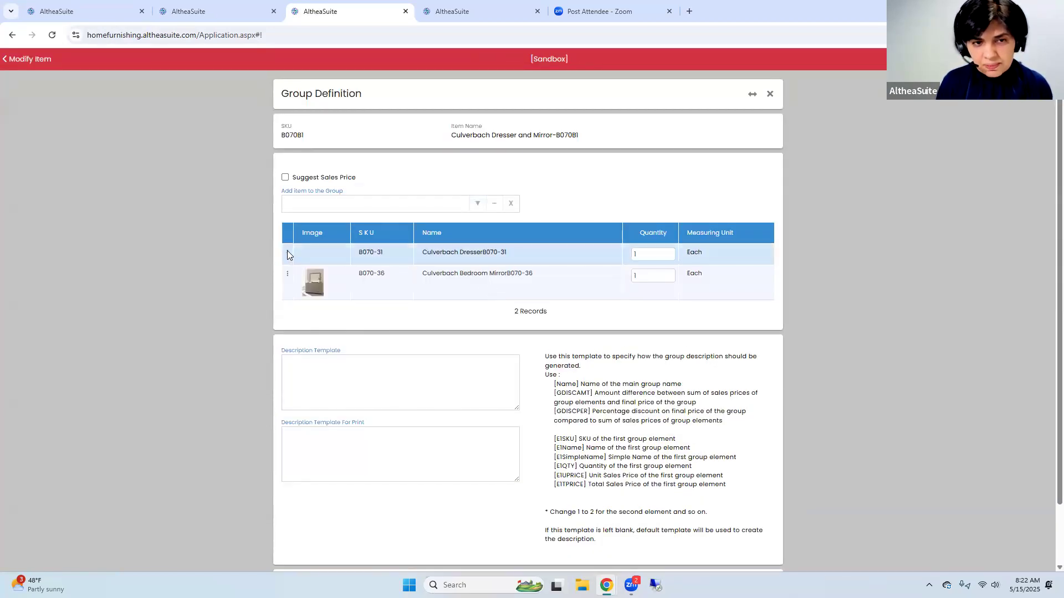
click(287, 252)
click(311, 262)
Add the Soren Rocking Recliner to the group and remove Culverbach Bedroom Mirror B070-36
click(352, 208)
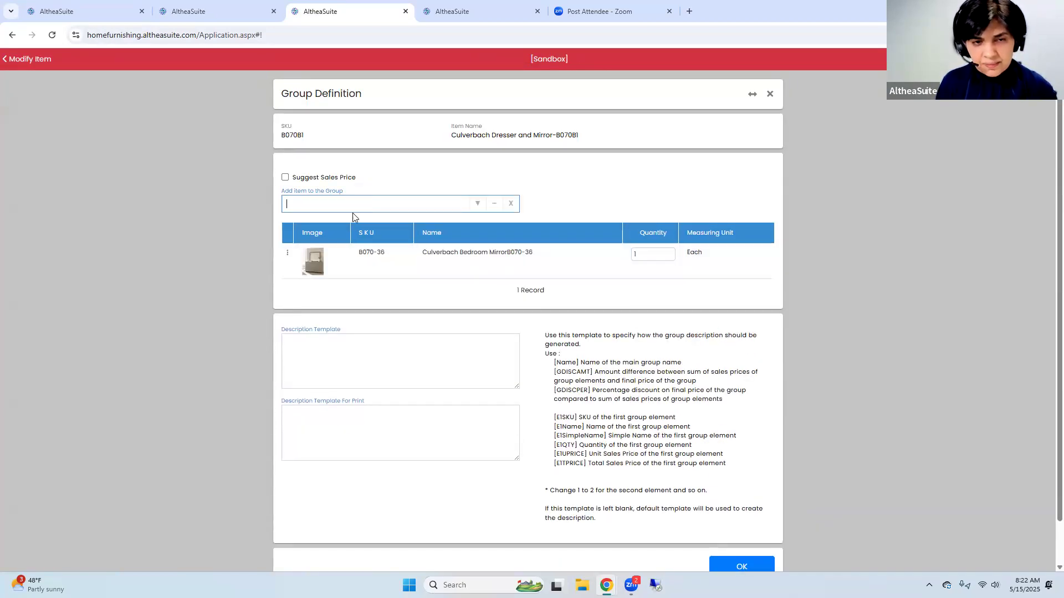
text(soren)
click(331, 226)
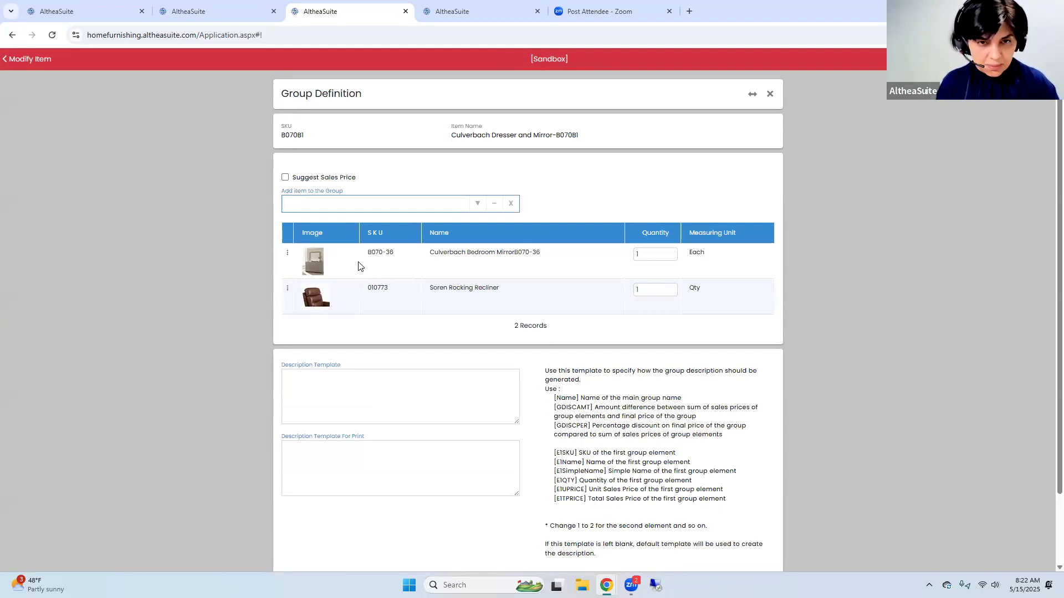
click(287, 253)
click(302, 259)
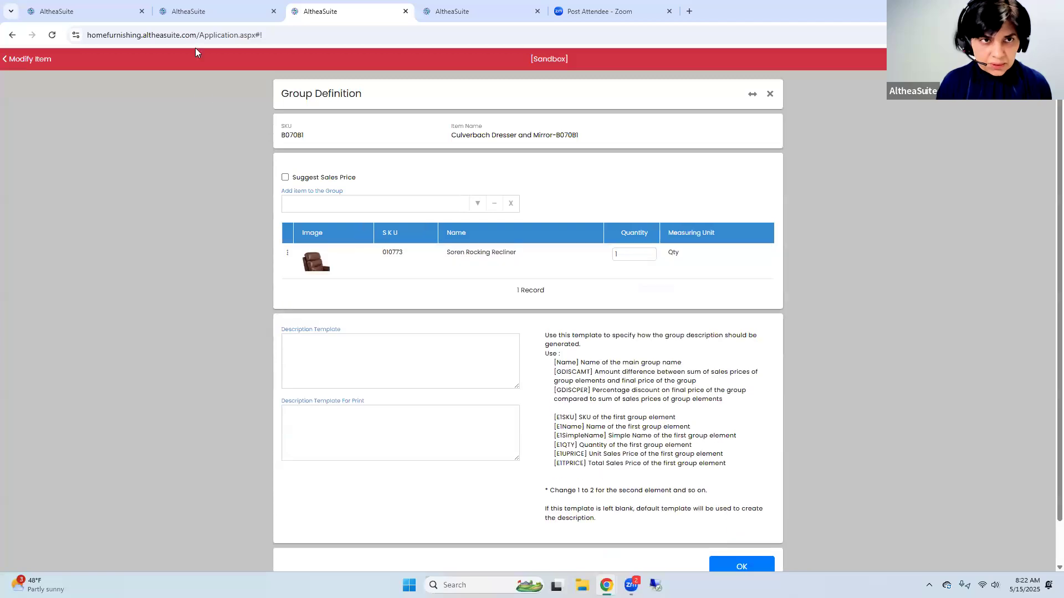
Copy SKU 010724 from the unfiltered attribute stock and add the Trouper Rocking Recliner to the group
click(199, 9)
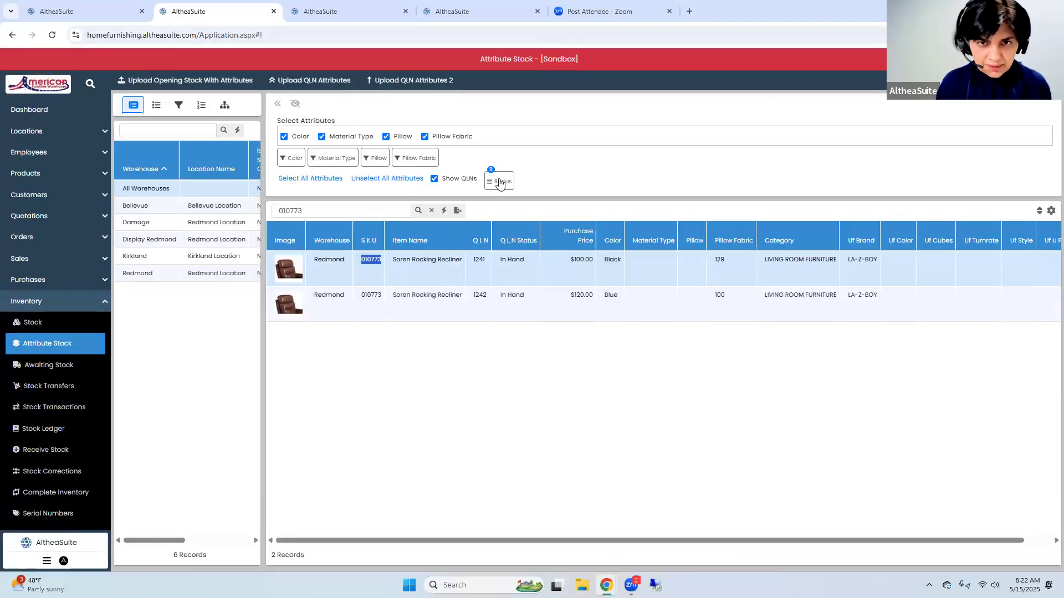
click(432, 211)
double_click(362, 304)
key(ctrl+c)
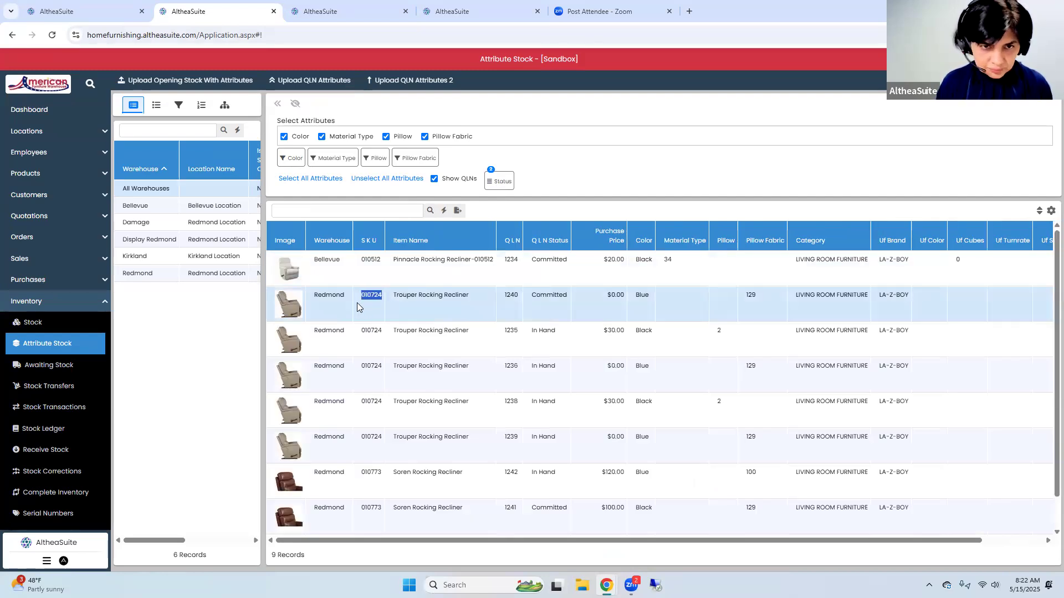
click(324, 14)
click(318, 204)
key(ctrl+v)
click(319, 225)
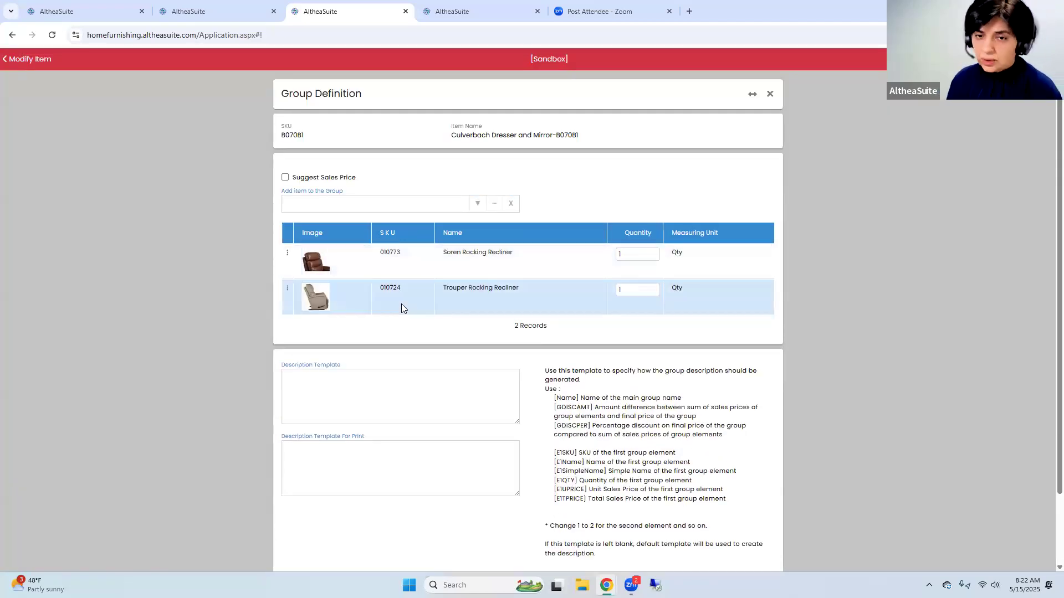
scroll(514, 358, down, 2)
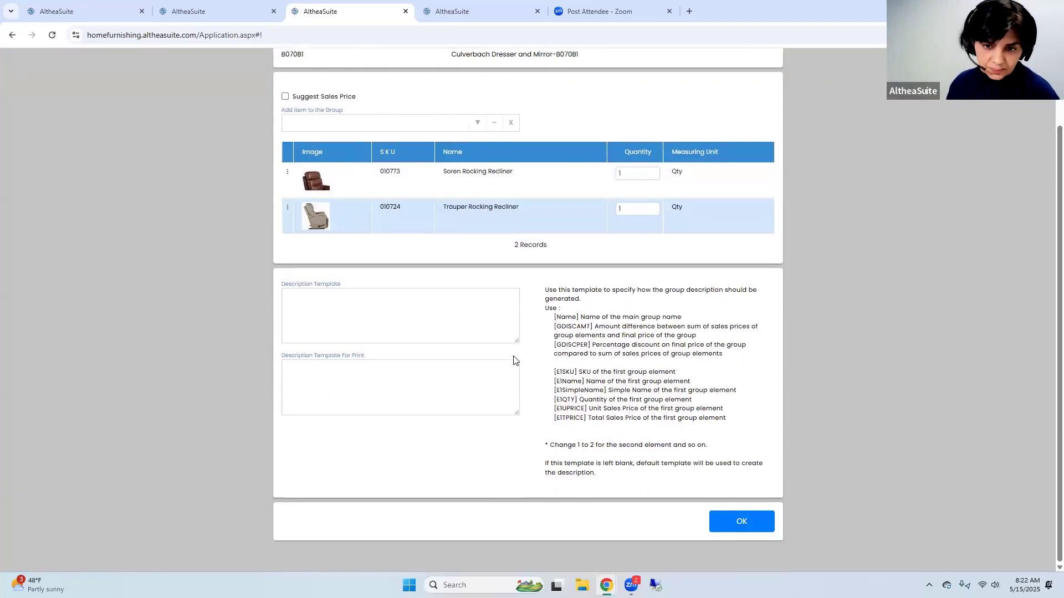
Confirm the group definition of item B070B1, turn off Has Multiple Locations and save the item
click(738, 526)
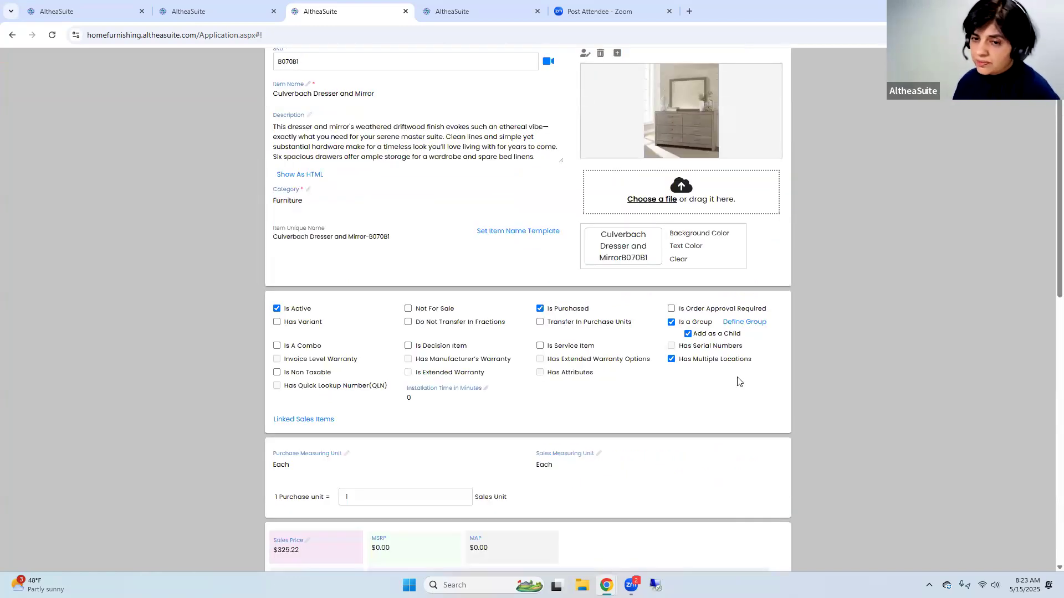
click(725, 360)
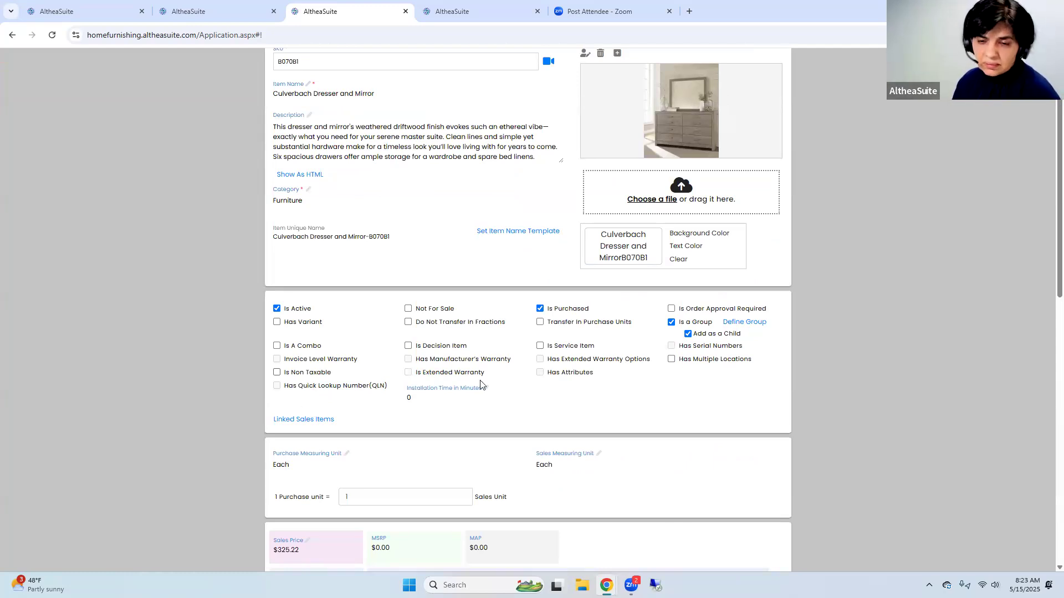
scroll(613, 381, up, 1)
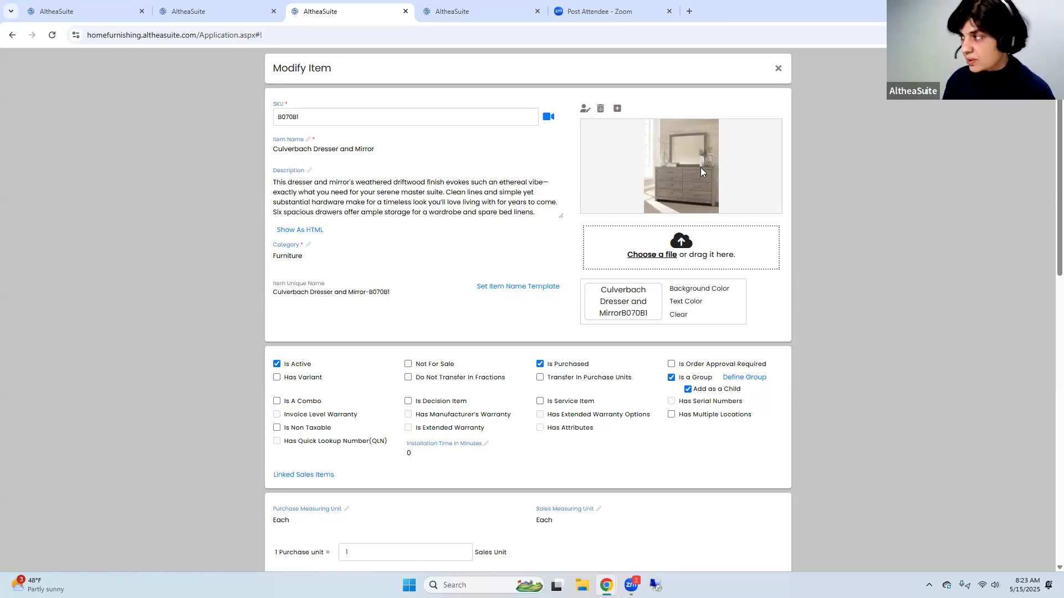
drag(303, 116, 255, 118)
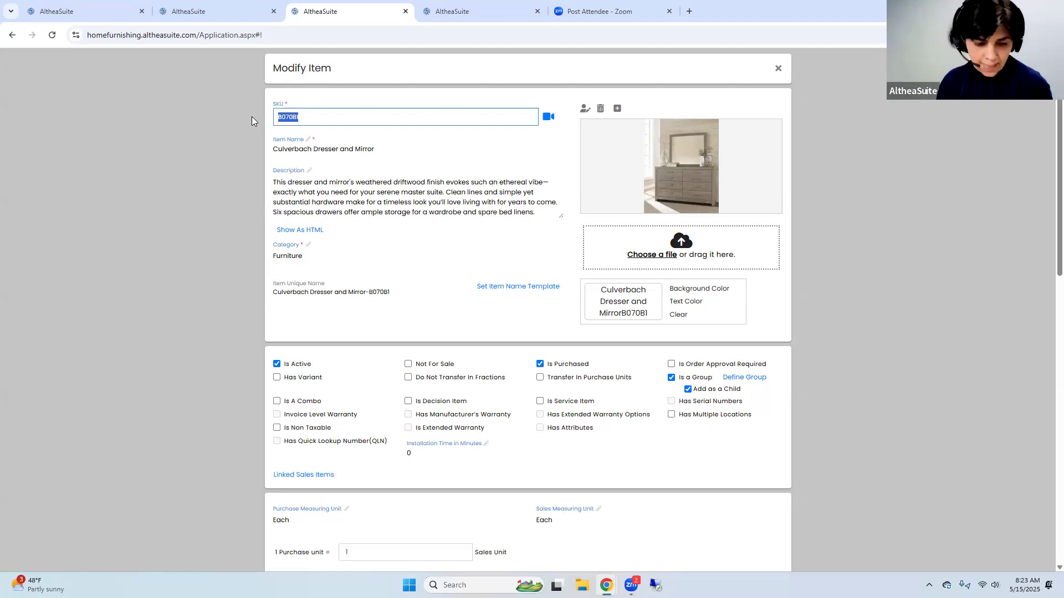
scroll(604, 408, down, 4)
scroll(604, 408, down, 9)
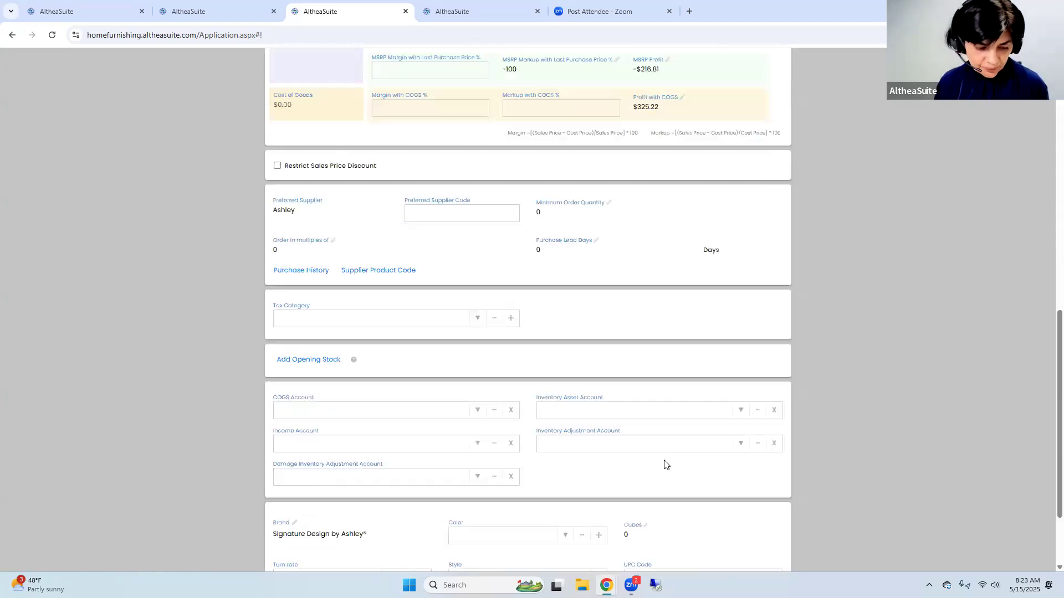
click(767, 520)
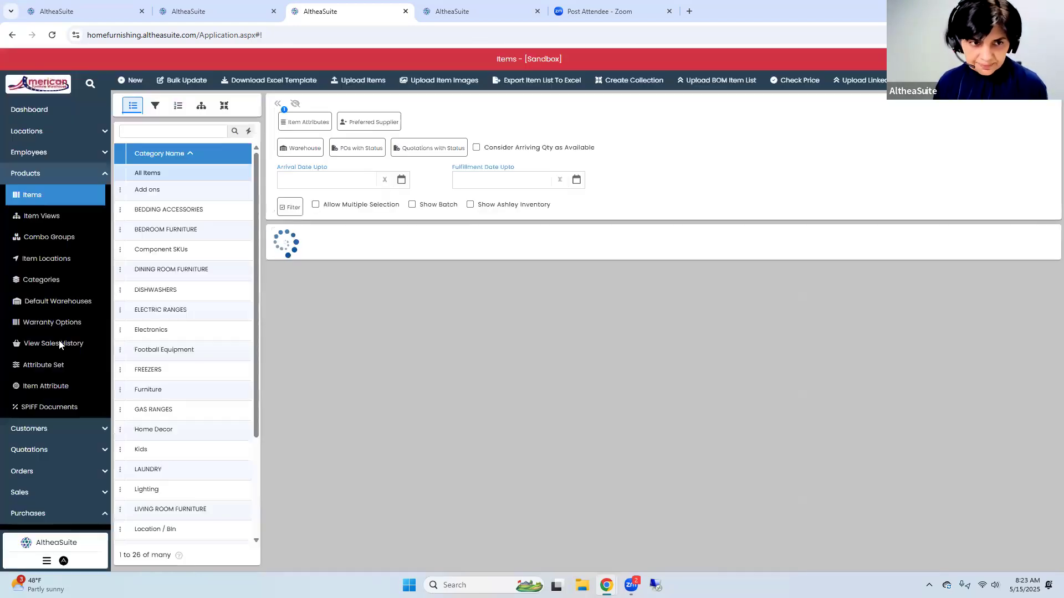
Create a new sales invoice for the Redmond location and select the customer
scroll(56, 420, down, 3)
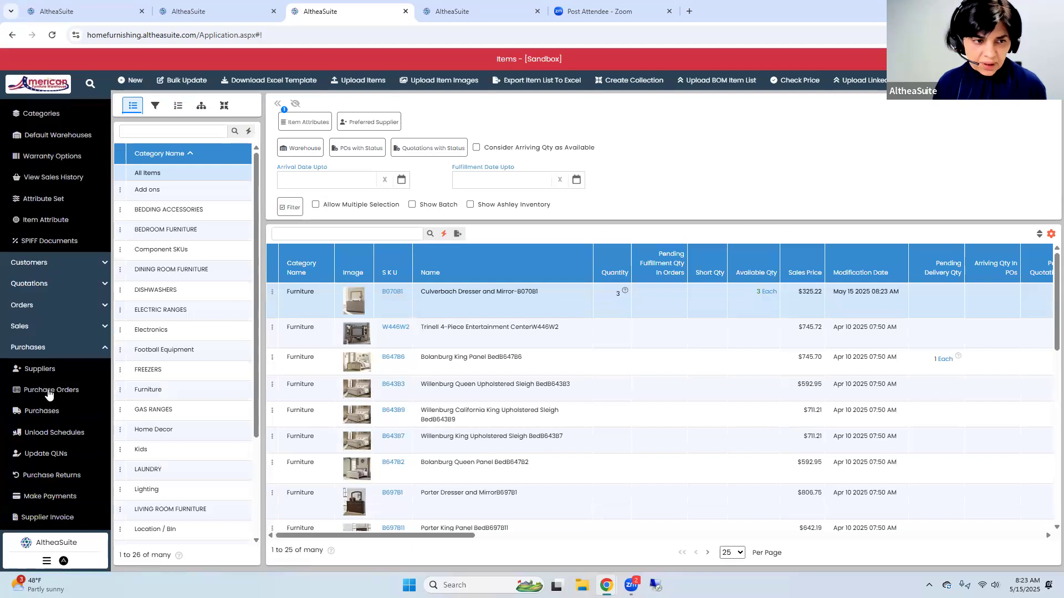
click(38, 329)
click(42, 347)
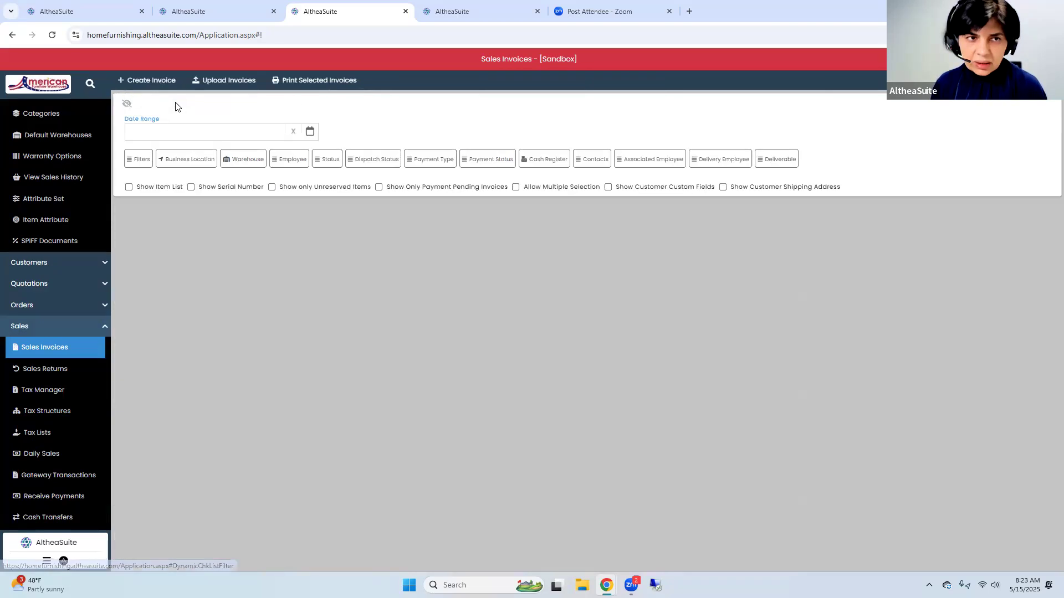
click(152, 80)
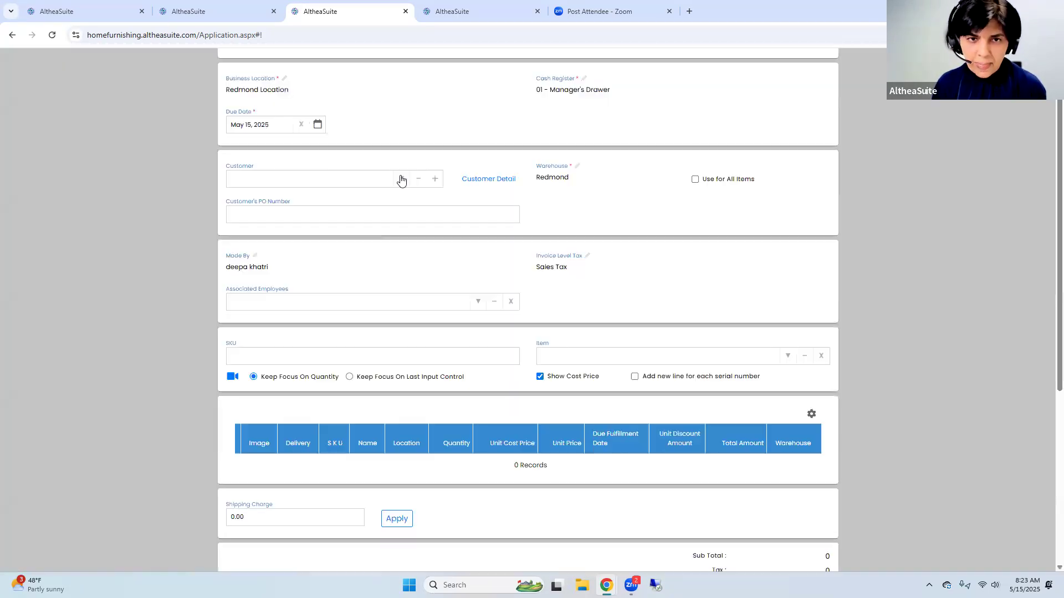
click(400, 179)
click(359, 224)
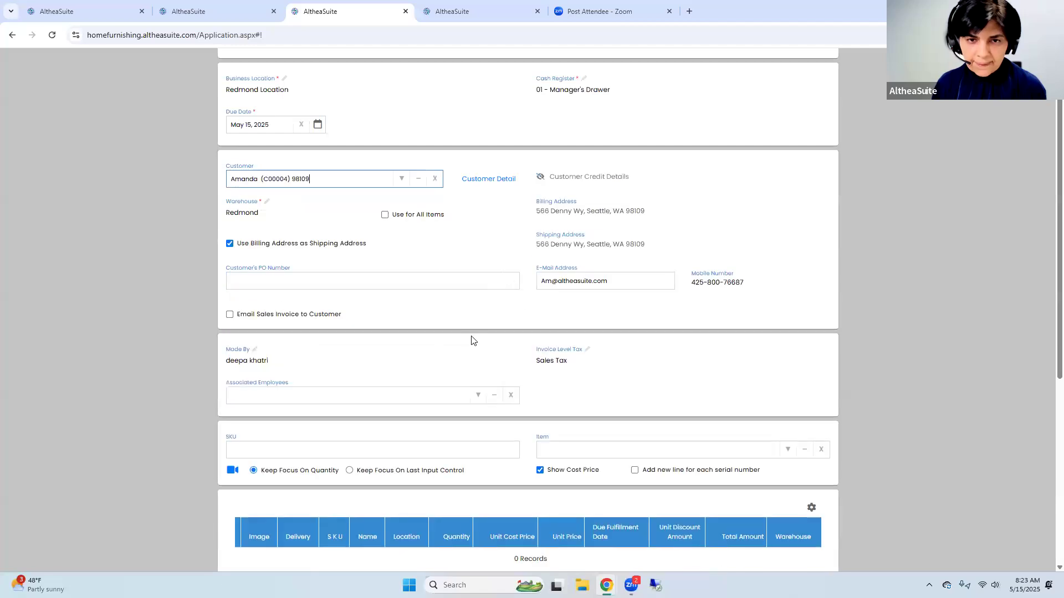
Add the group item Culverbach Dresser and Mirror, SKU B070B1, to the invoice
click(660, 446)
text(B070B1)
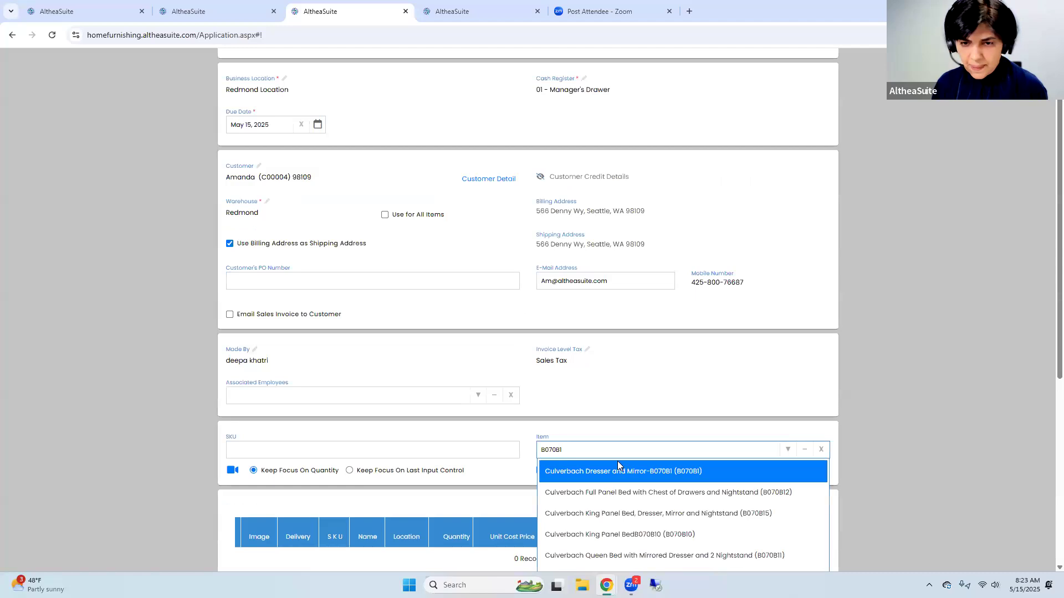
scroll(618, 450, down, 1)
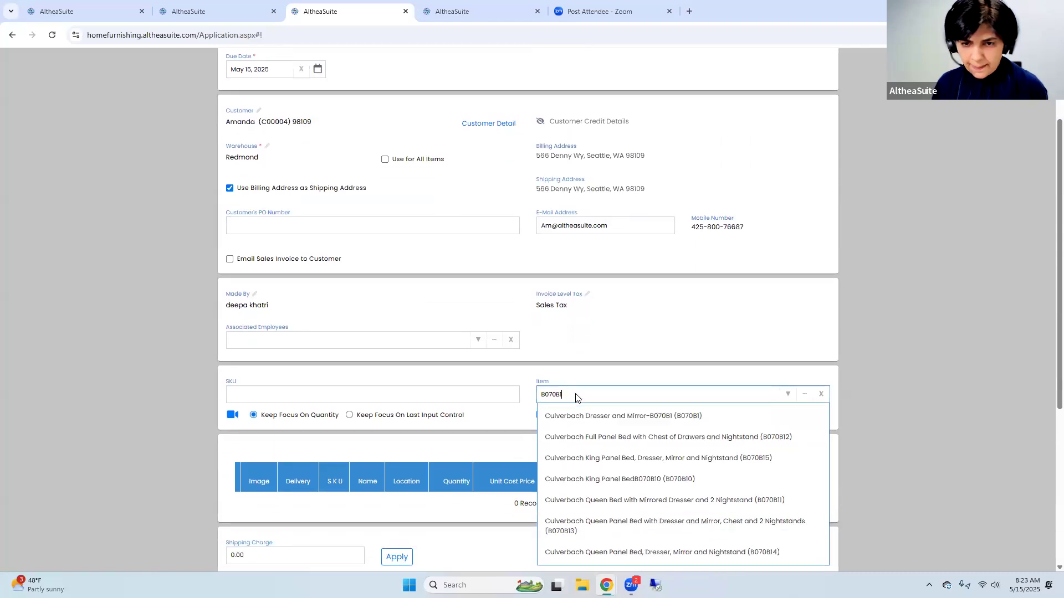
click(577, 416)
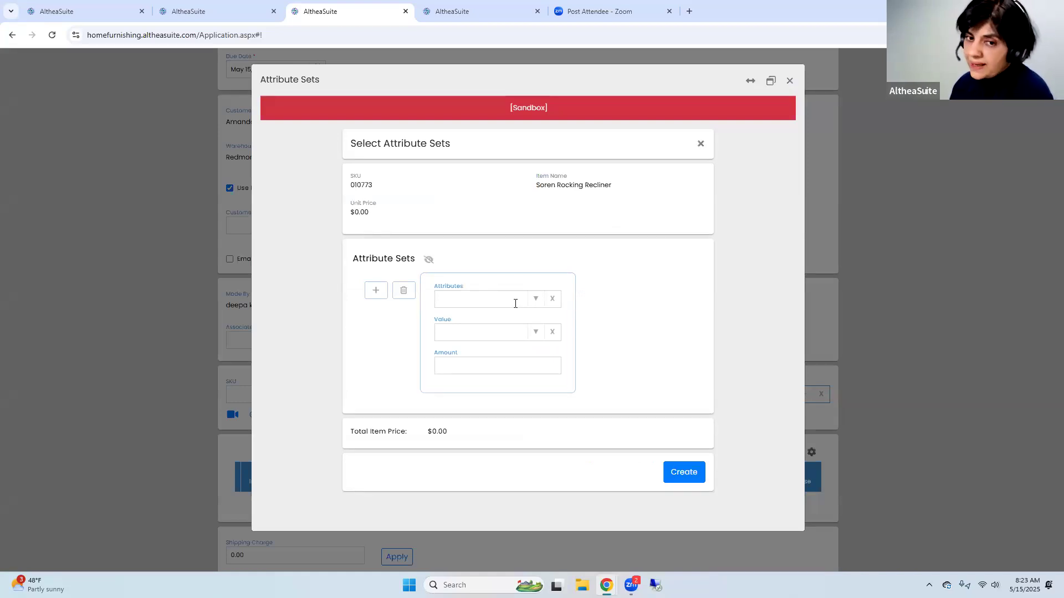
Assign the Color attribute value 78 to the group's Soren Rocking Recliner, SKU 010773
click(532, 298)
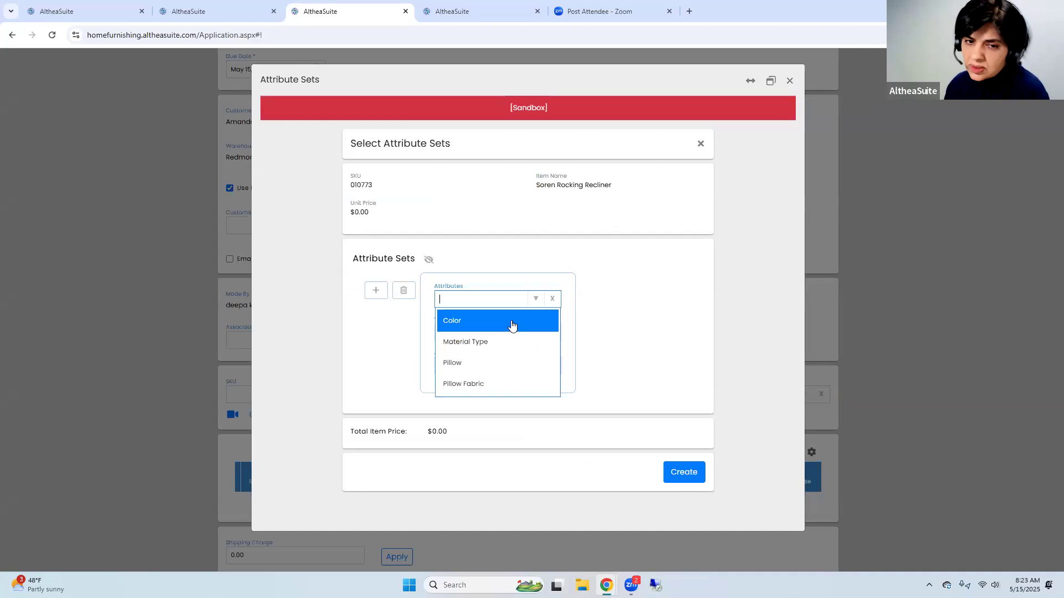
click(512, 323)
click(536, 333)
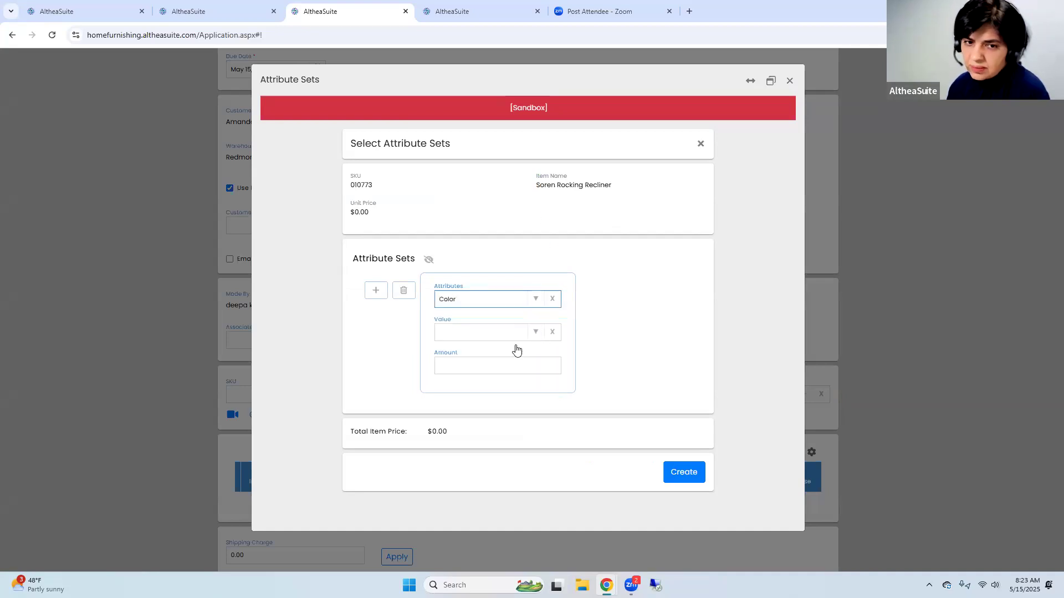
click(512, 354)
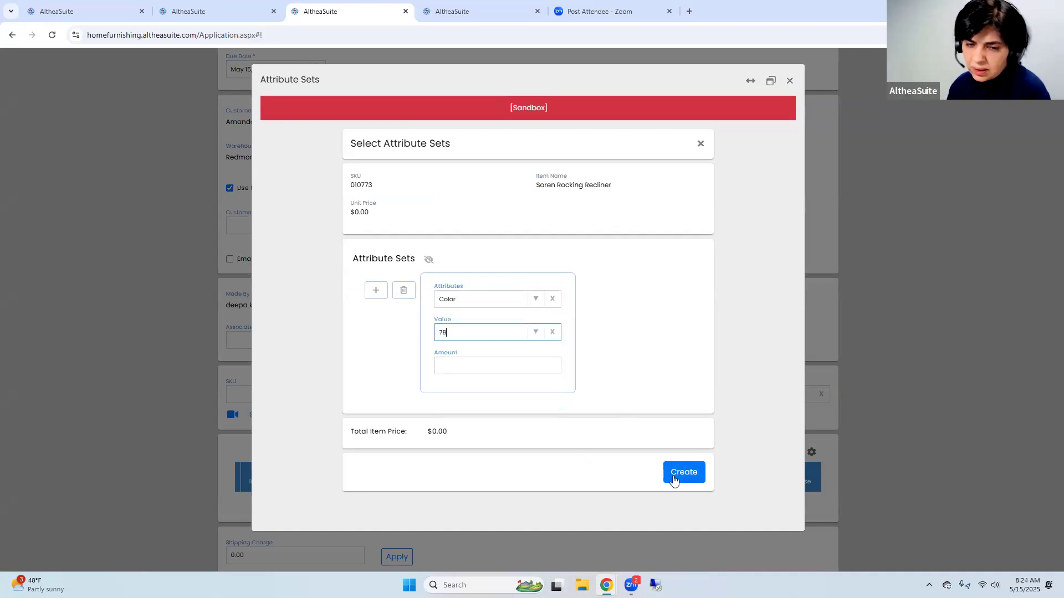
click(676, 475)
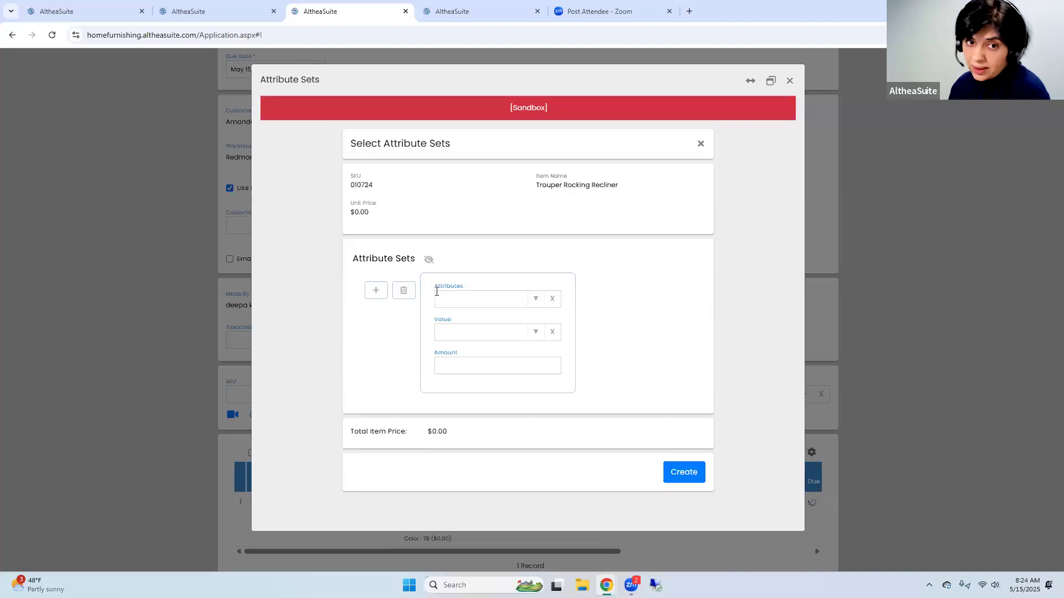
Assign the Material Type attribute value wood to the group's Trouper Rocking Recliner, SKU 010724
click(536, 299)
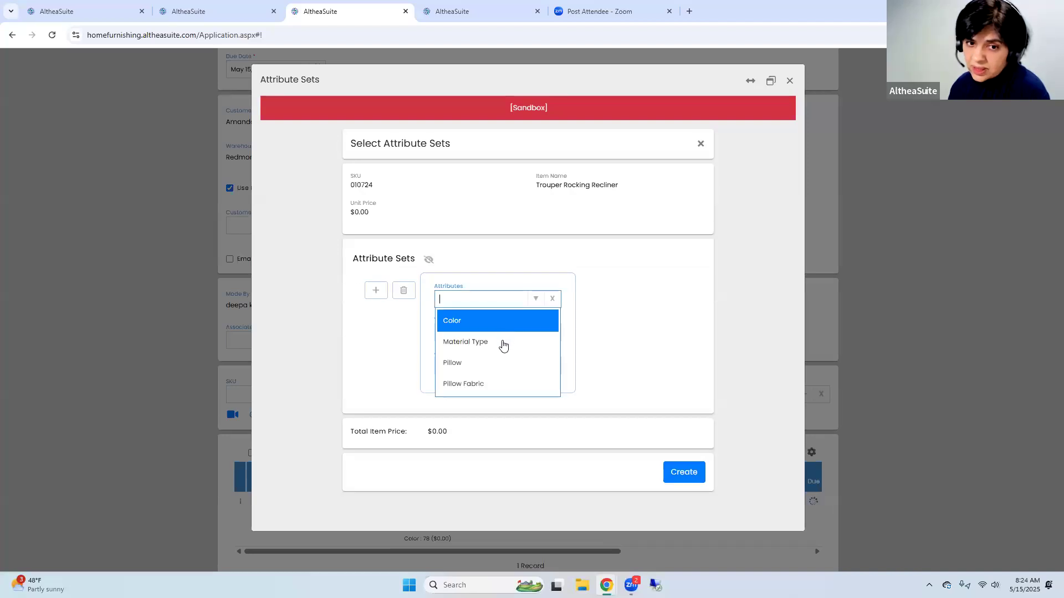
click(520, 341)
click(530, 333)
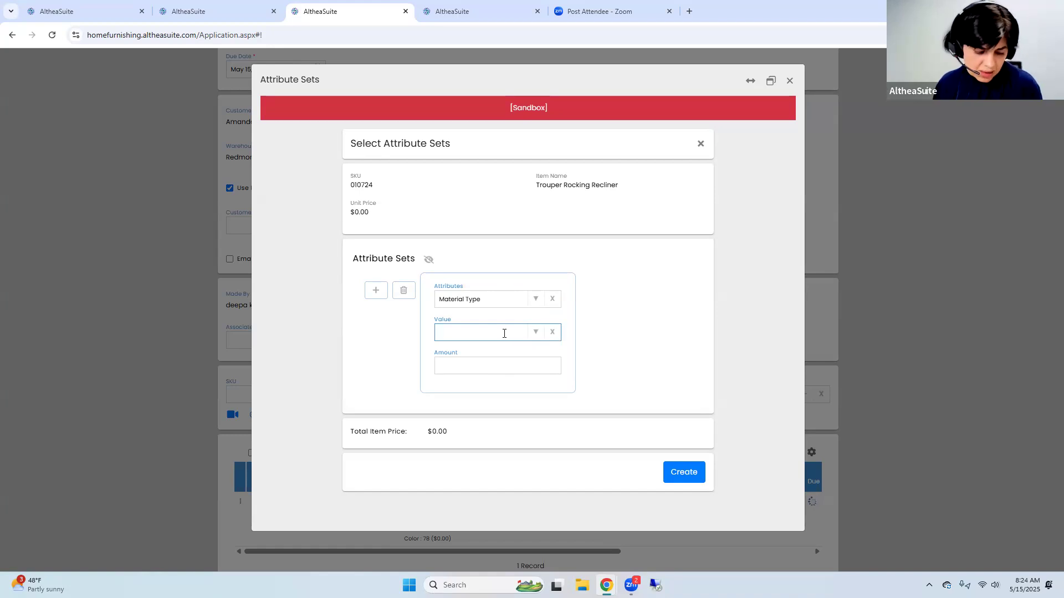
text(wood)
click(684, 471)
Set both recliners of the group to DL as the delivery option on the invoice
scroll(554, 454, down, 2)
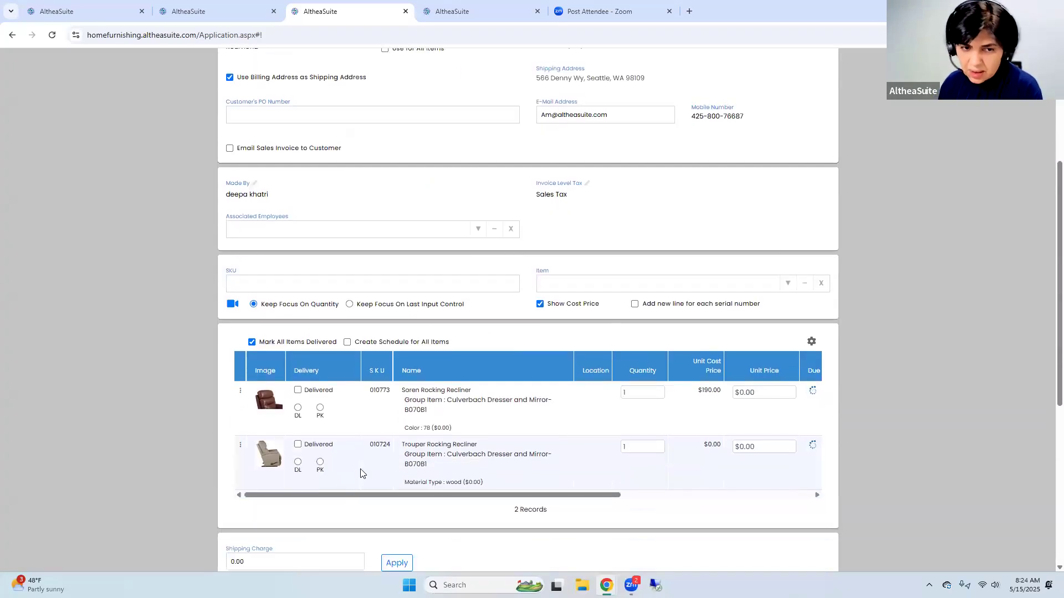
click(297, 463)
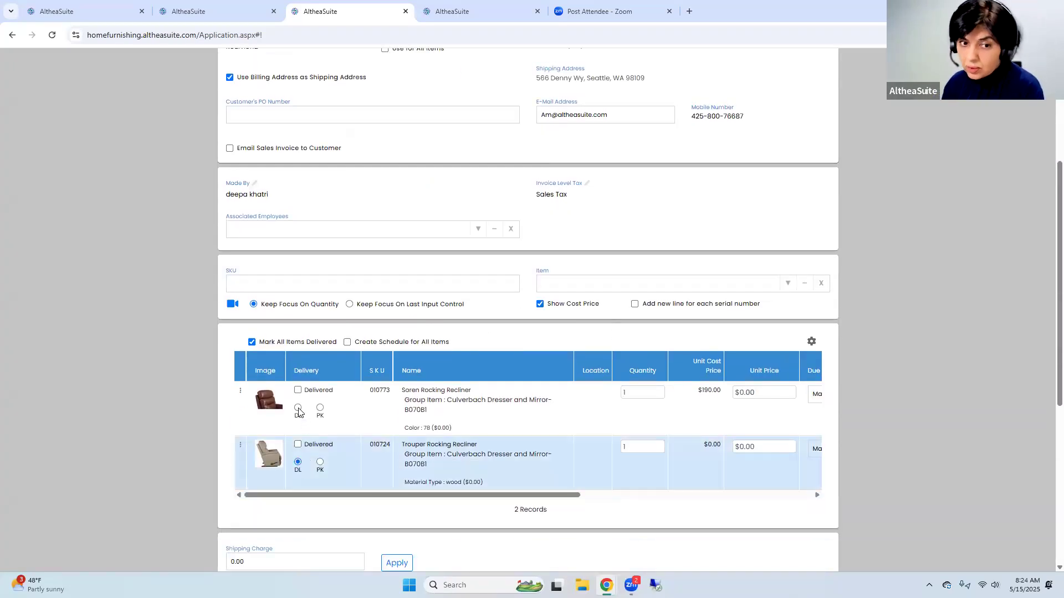
click(298, 409)
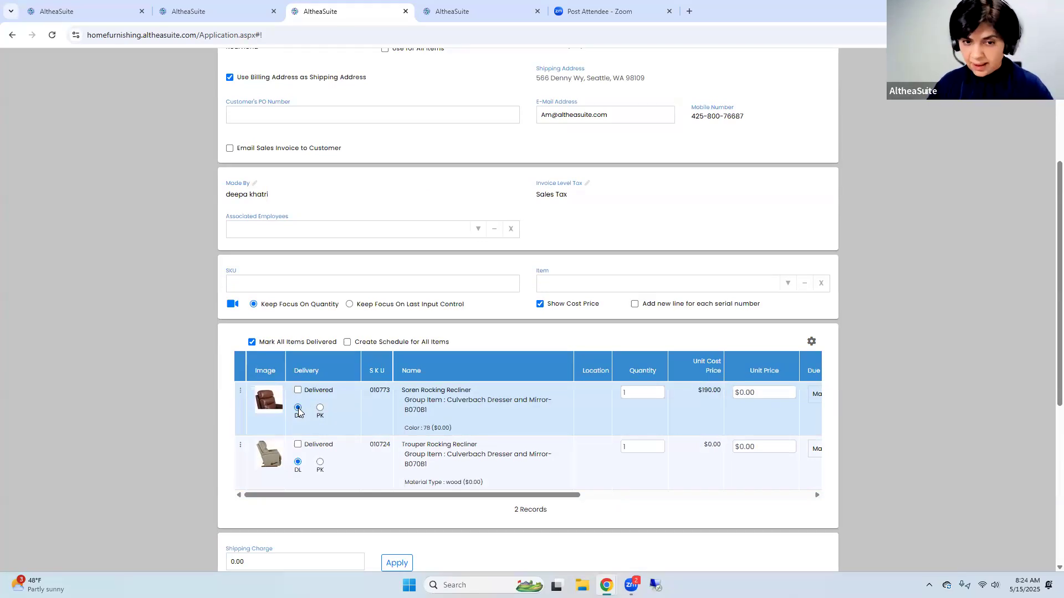
click(491, 473)
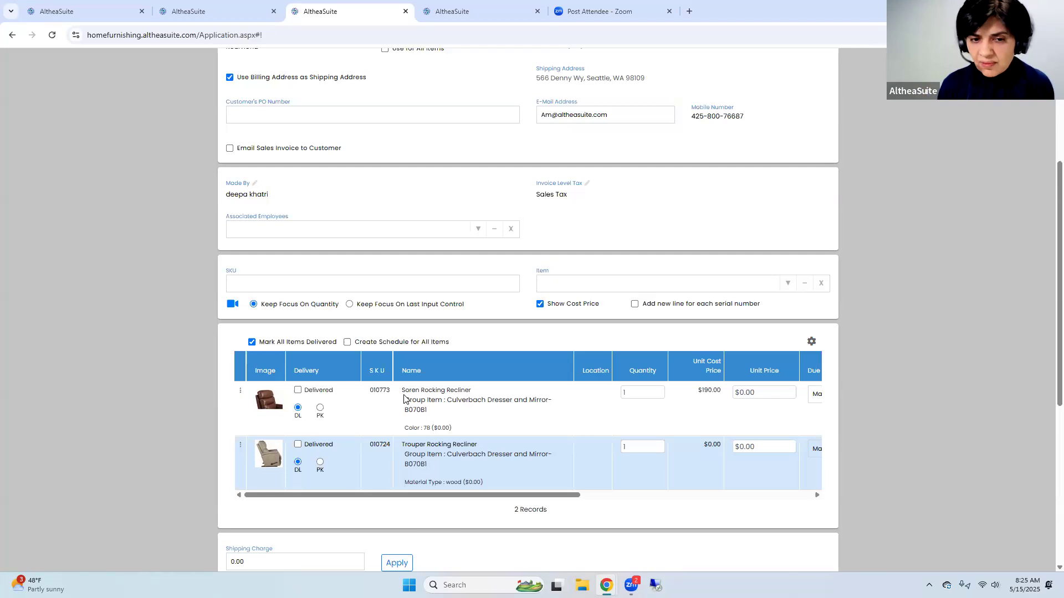
Add a standalone Soren Rocking Recliner, SKU 010773, to the invoice with Material Type wood
drag(371, 392, 391, 392)
key(ctrl+c)
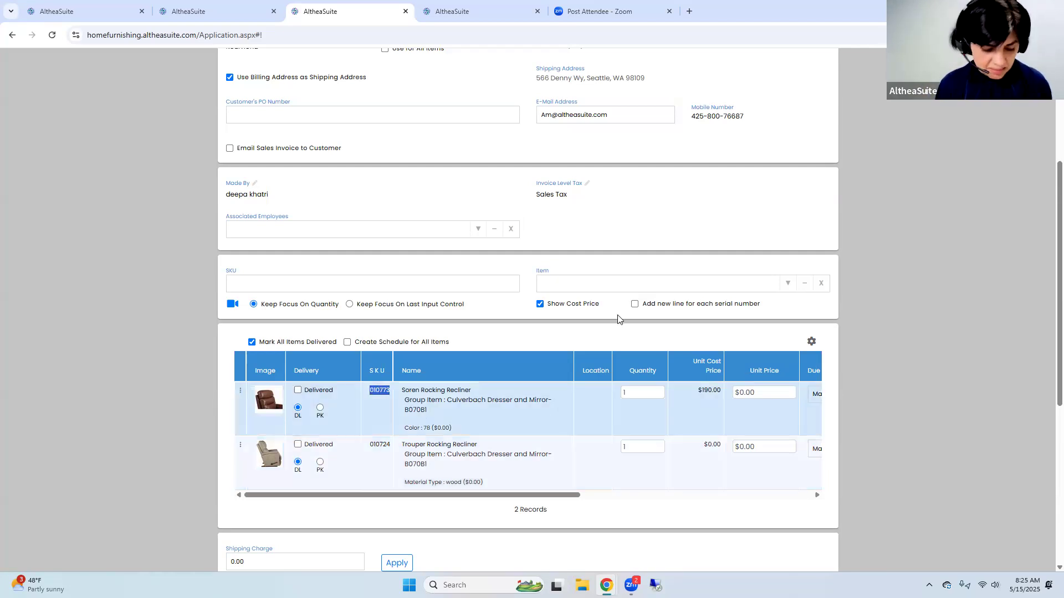
click(639, 284)
key(ctrl+v)
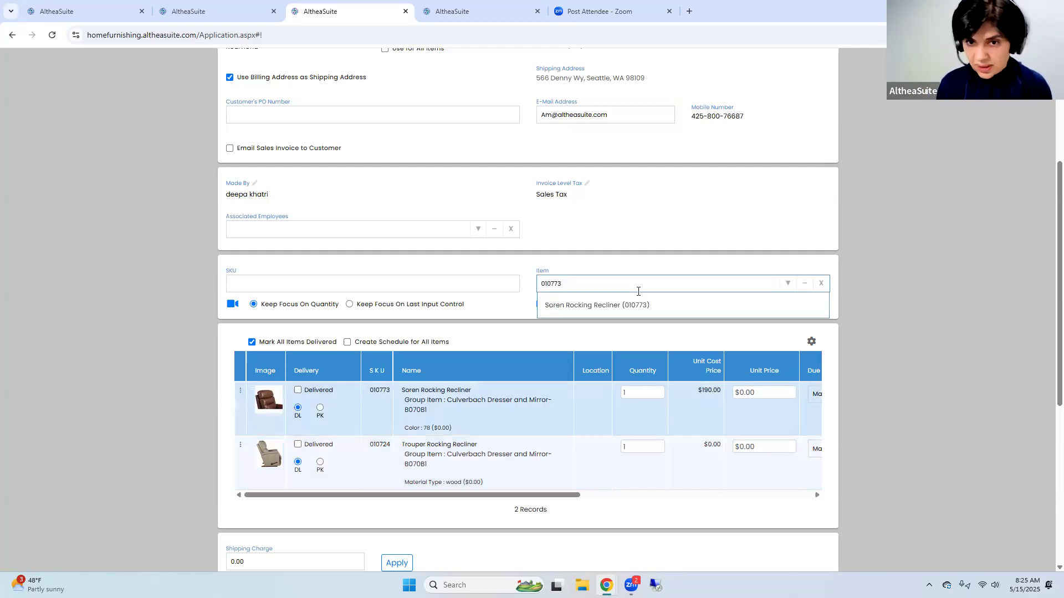
click(646, 306)
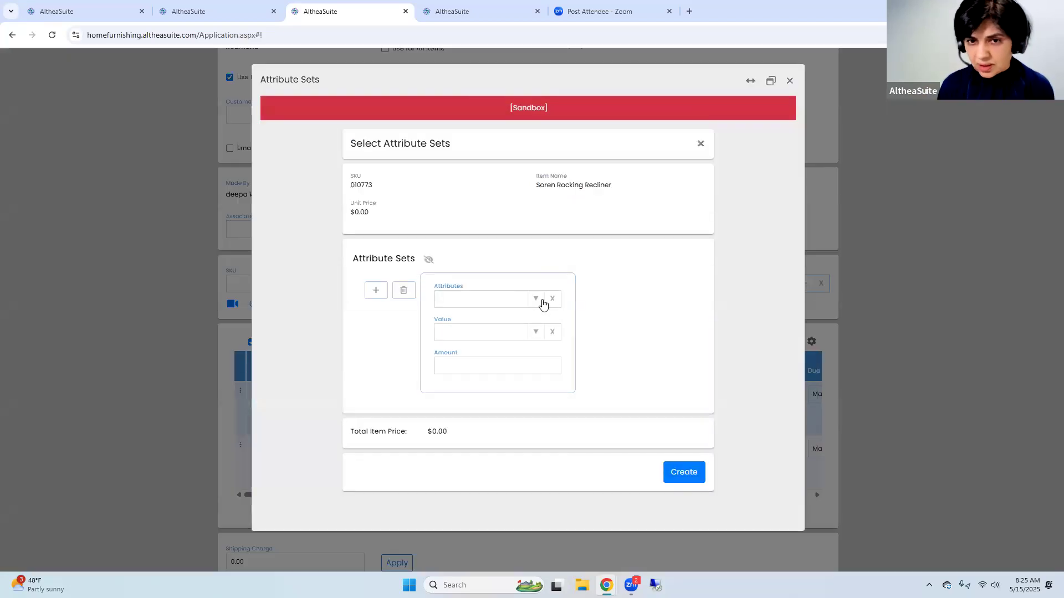
click(530, 302)
click(515, 340)
click(535, 332)
click(490, 358)
click(676, 472)
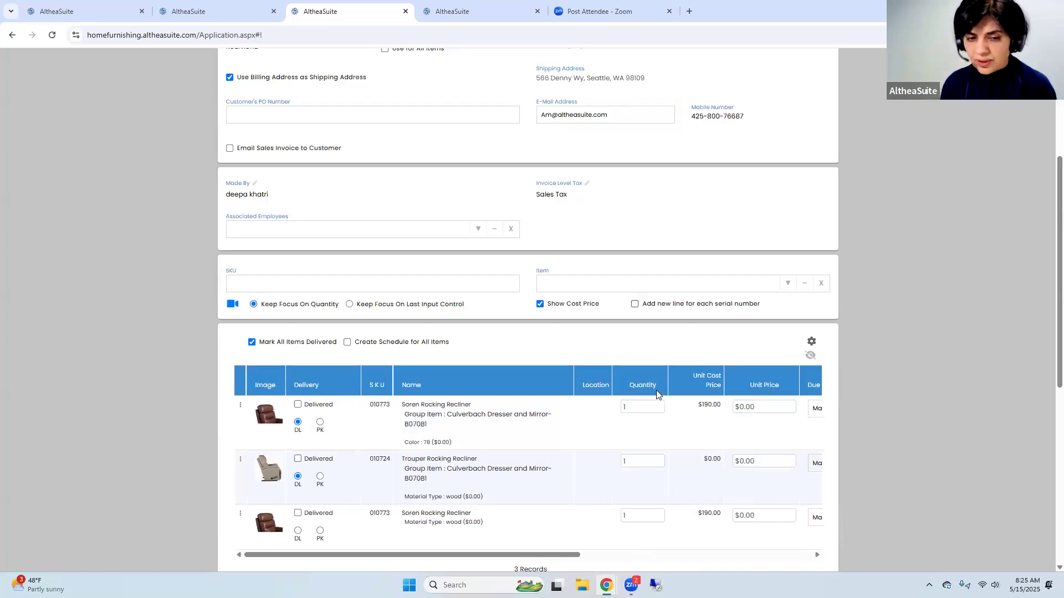
Review the invoice's item lines and cancel the invoice in progress
scroll(407, 408, down, 2)
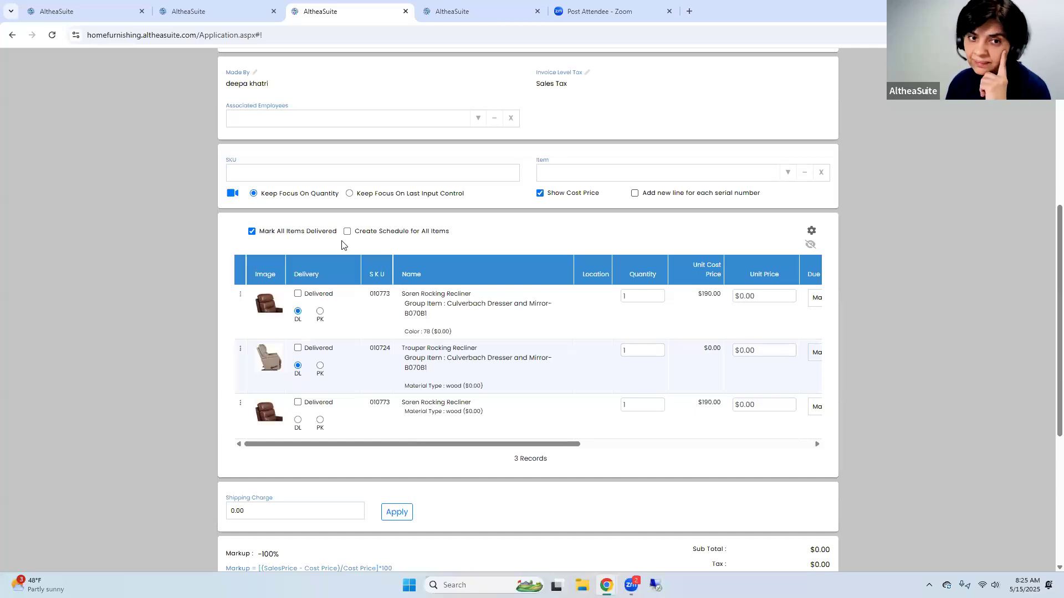
click(520, 318)
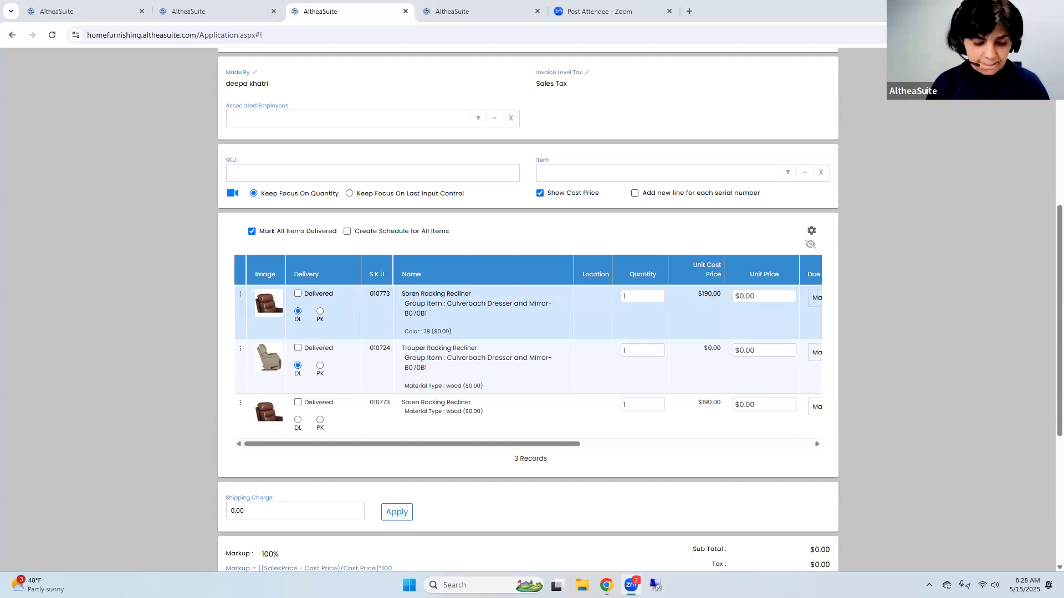
scroll(920, 163, up, 1)
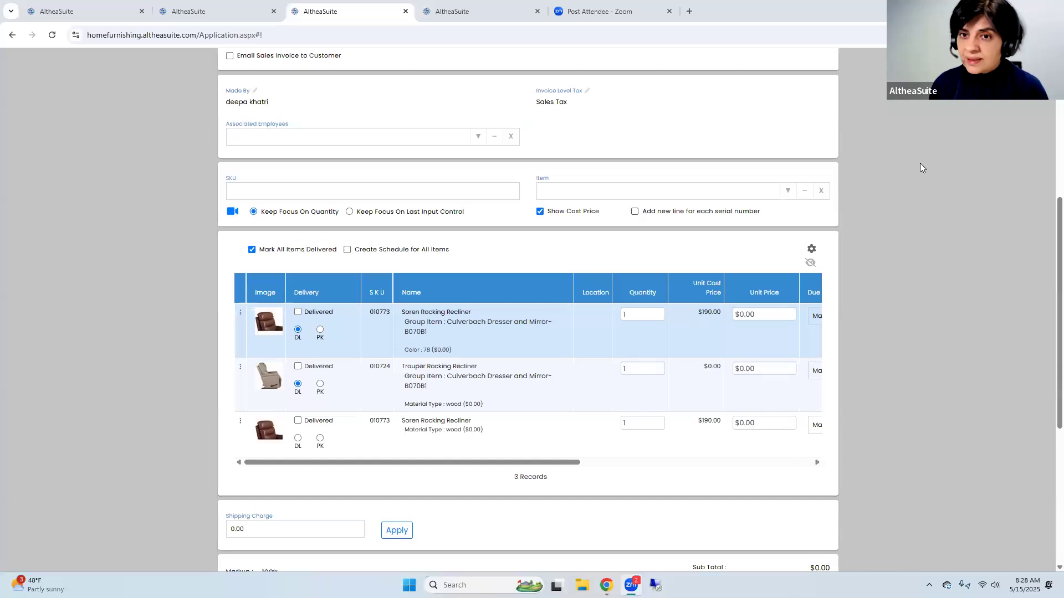
scroll(920, 163, up, 5)
click(825, 94)
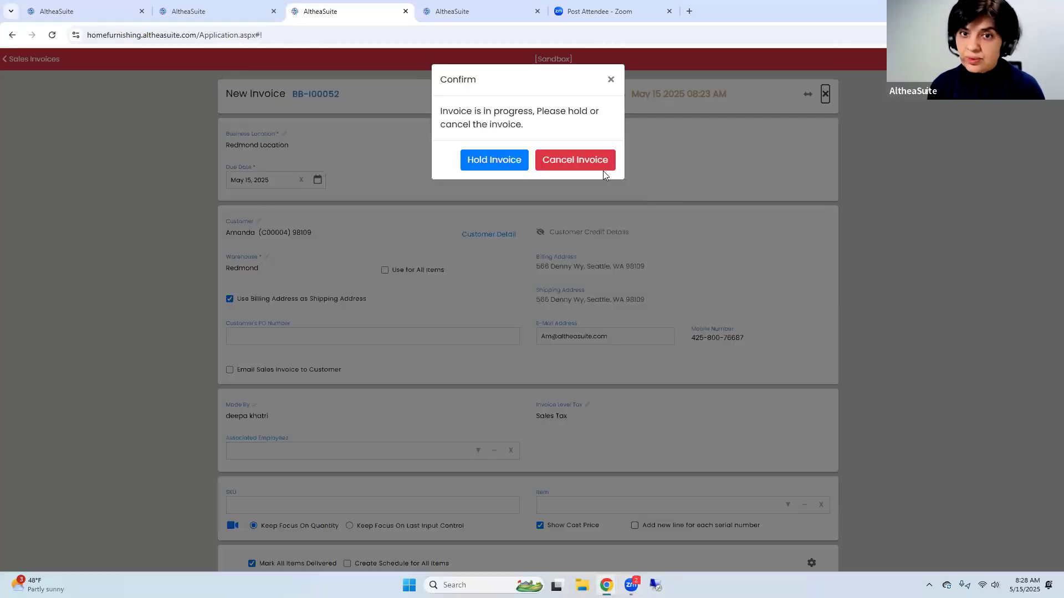
click(590, 160)
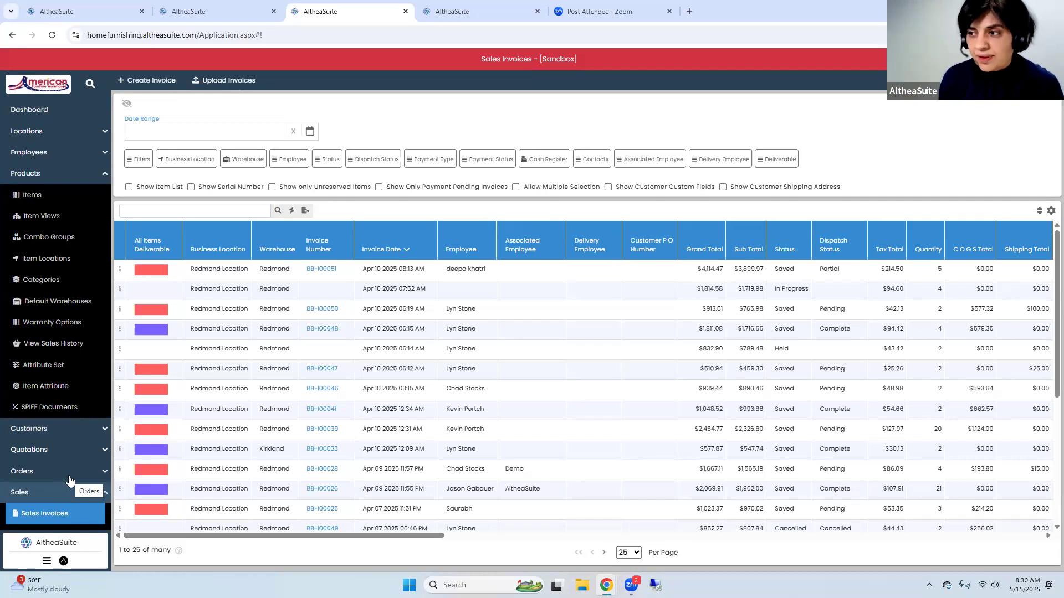
Open the list of business intelligence reports
click(50, 174)
click(65, 260)
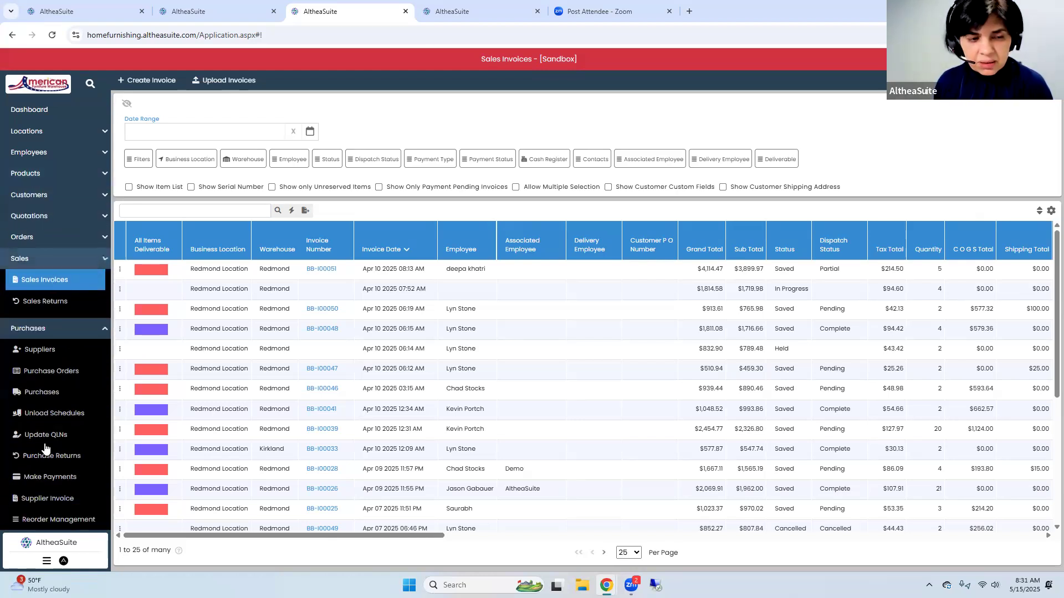
click(53, 279)
click(46, 303)
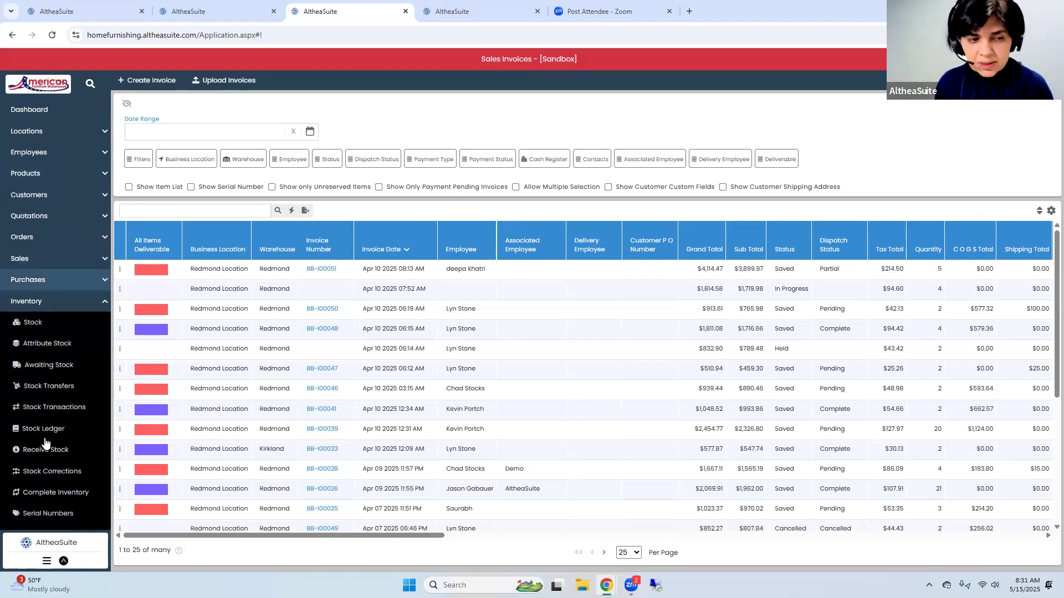
click(45, 304)
click(37, 409)
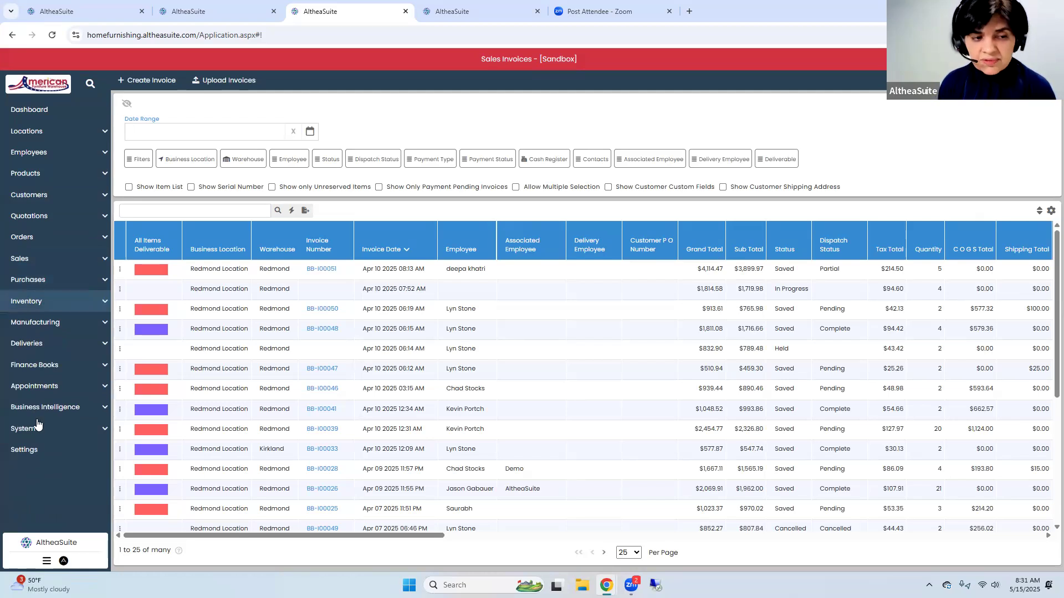
click(38, 430)
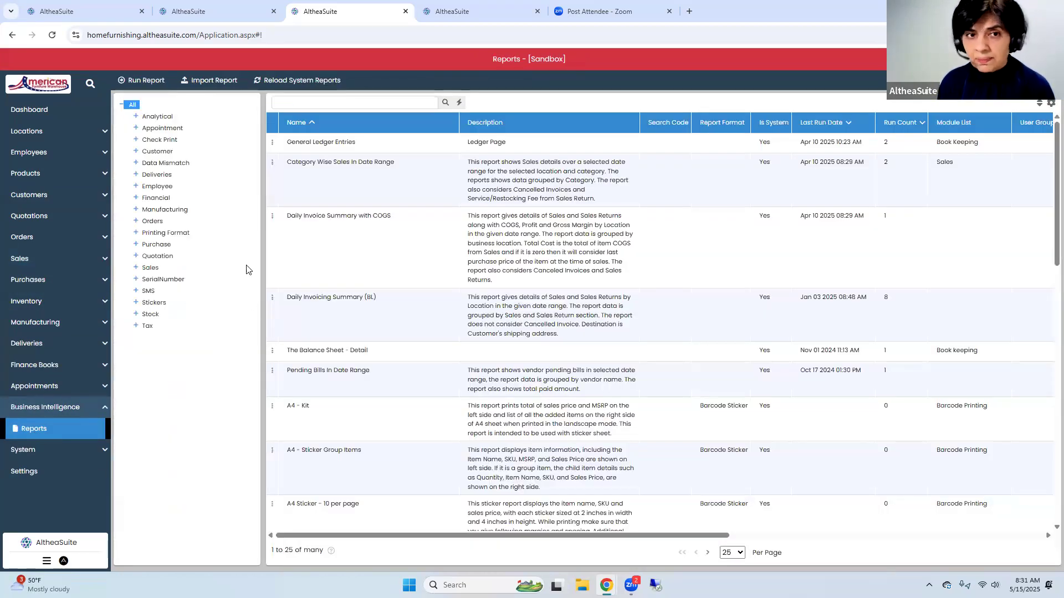
Search the reports for "qln" and for "stock qln"
click(293, 103)
text(a)
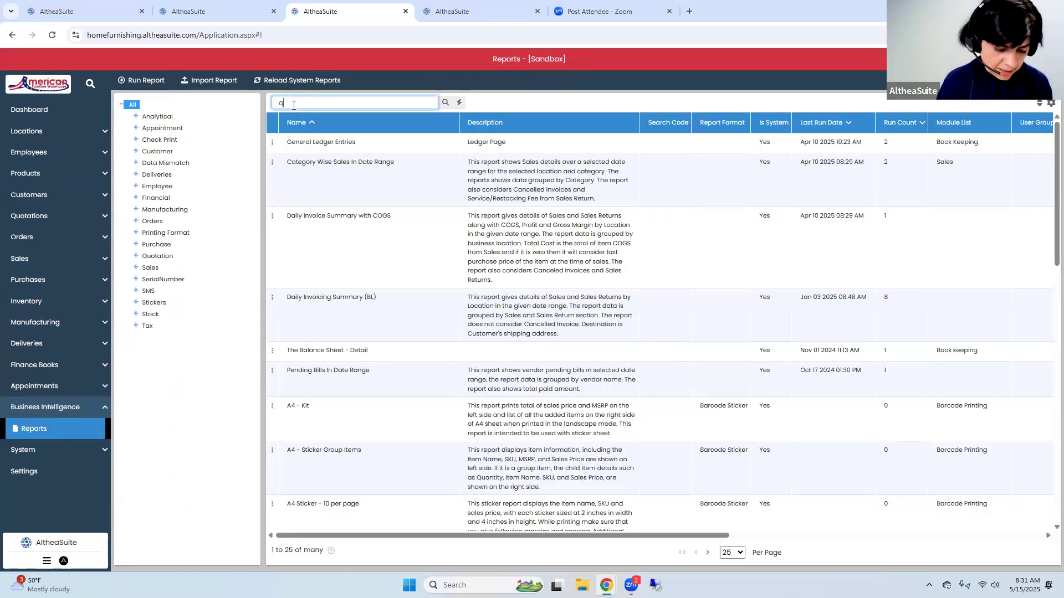
text(ln)
key(Return)
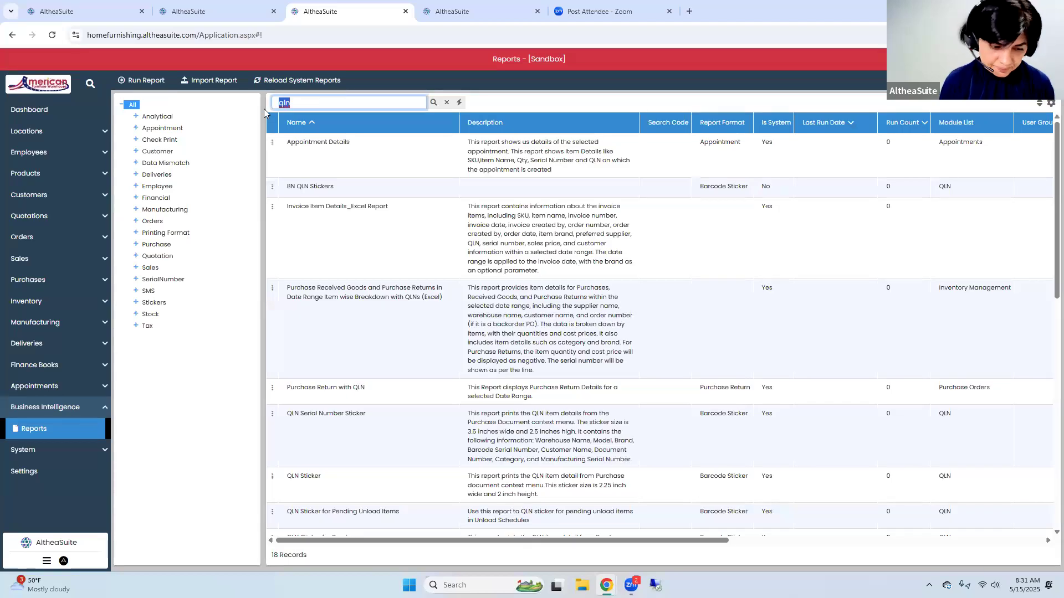
text(stock qln)
key(Return)
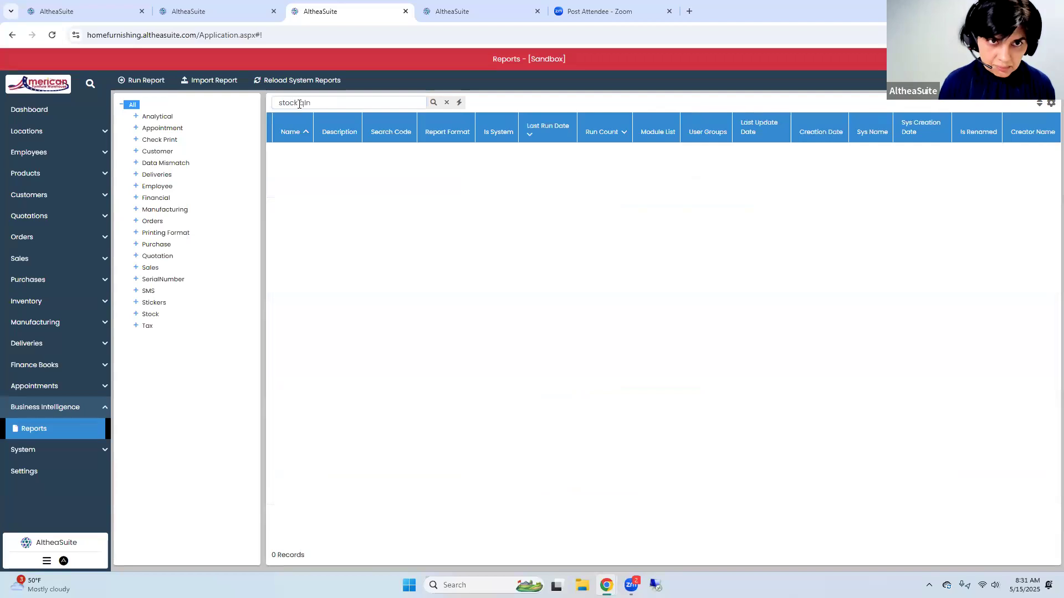
Search the Stock category's reports for "stock" and highlight the Stock Value by Warehouse reports for QLN and Non Serial Items and for Serial Number Items
double_click(306, 103)
key(BackSpace)
key(BackSpace)
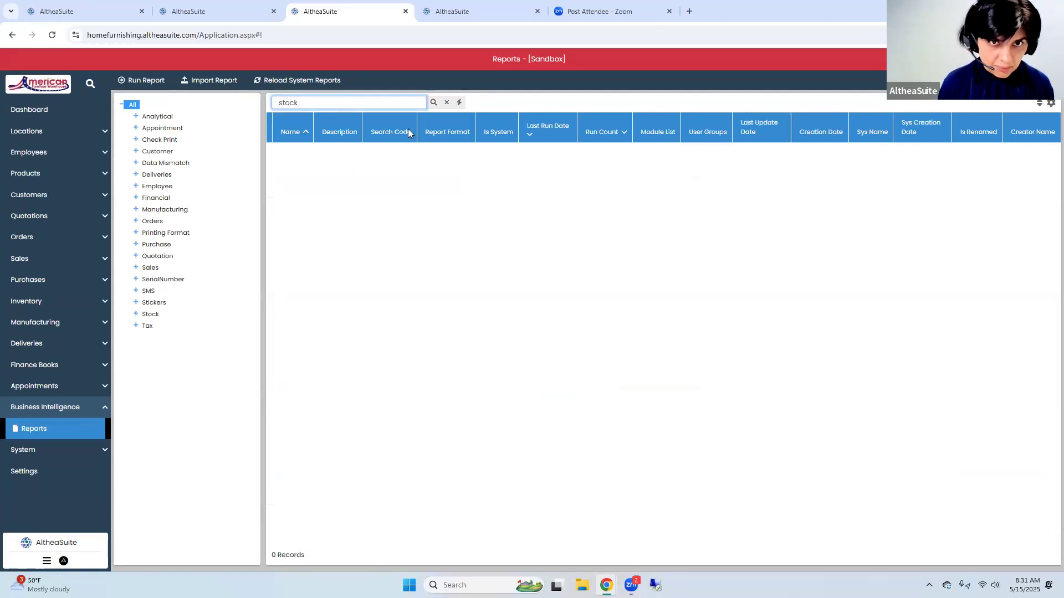
click(433, 105)
click(150, 315)
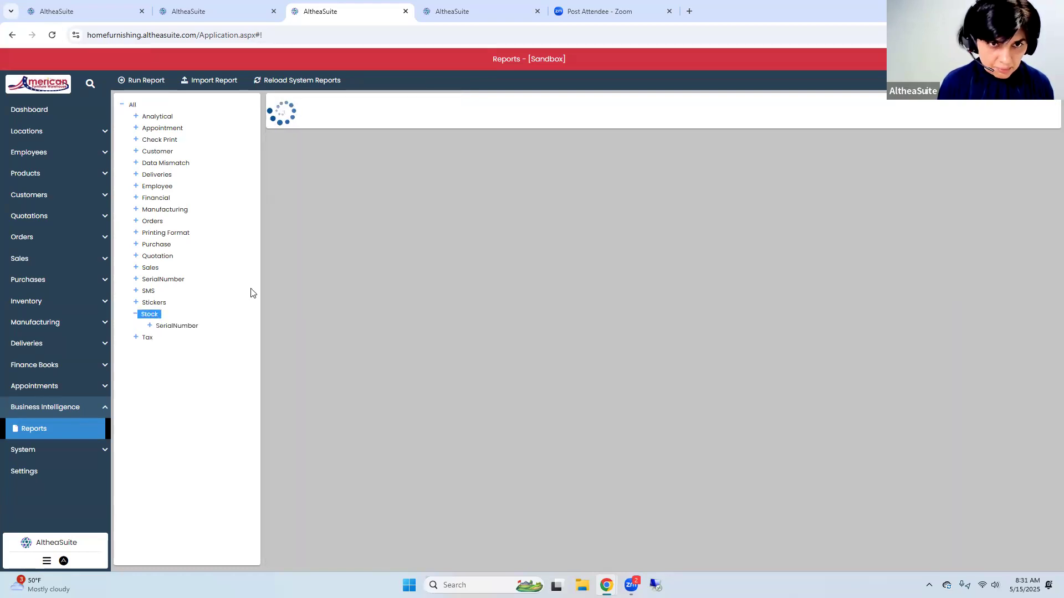
scroll(297, 374, down, 10)
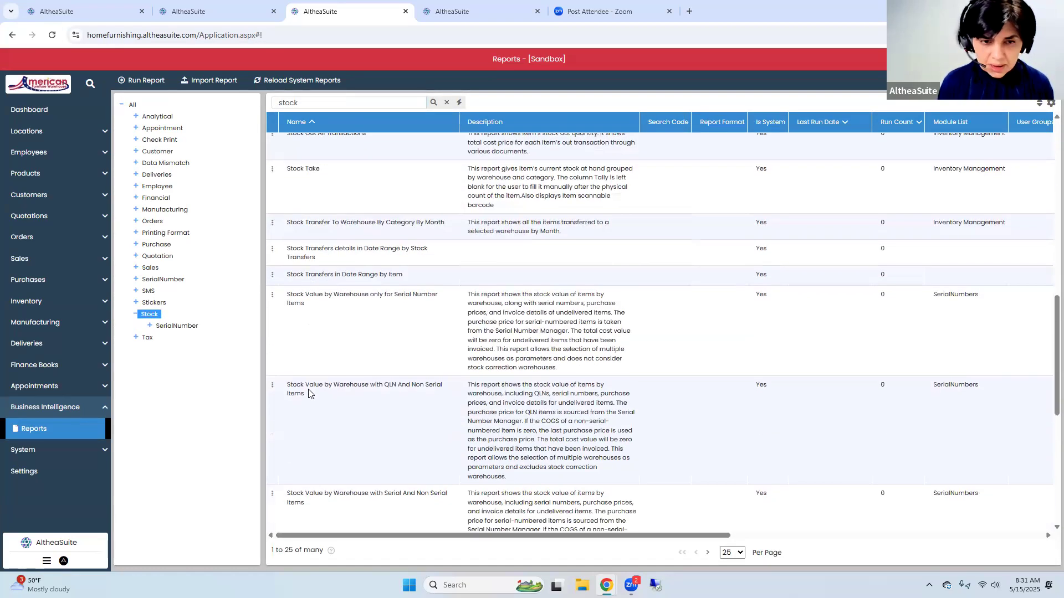
click(301, 397)
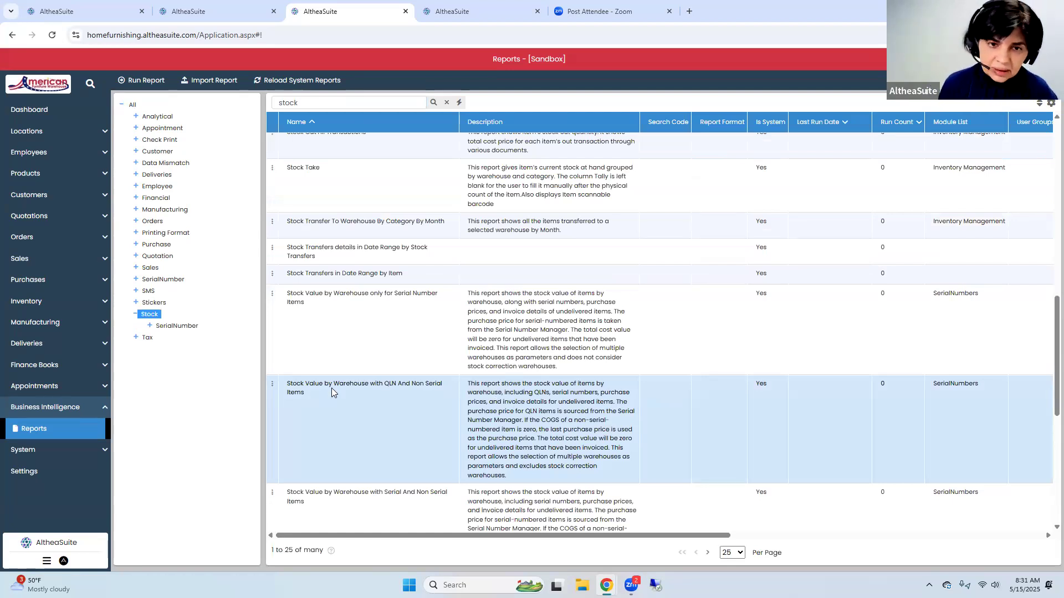
click(331, 303)
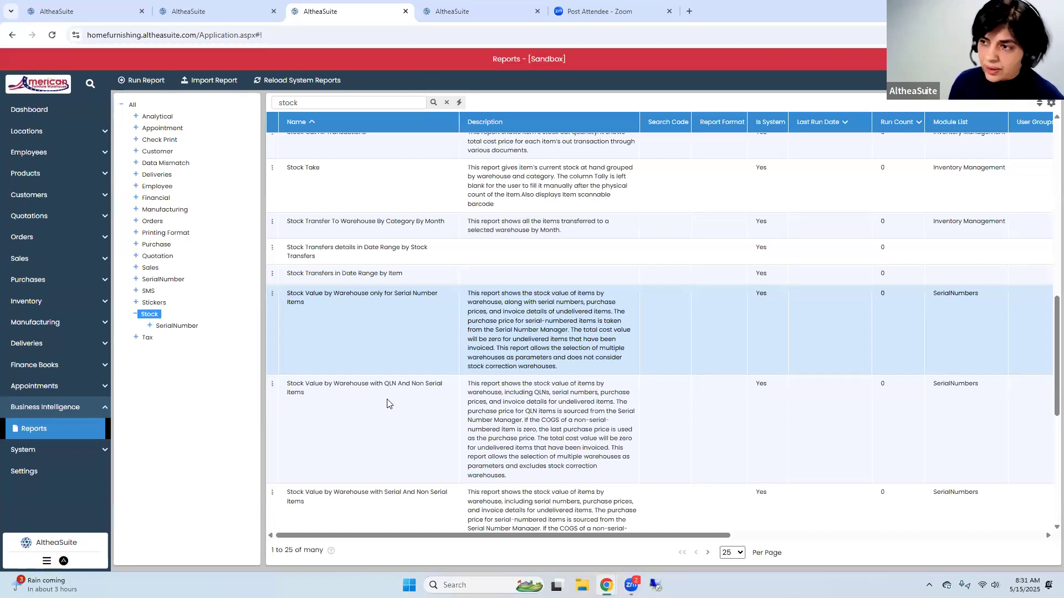
Open the inventory's serial numbers list and filter it by the statuses In Hand and Committed
click(53, 300)
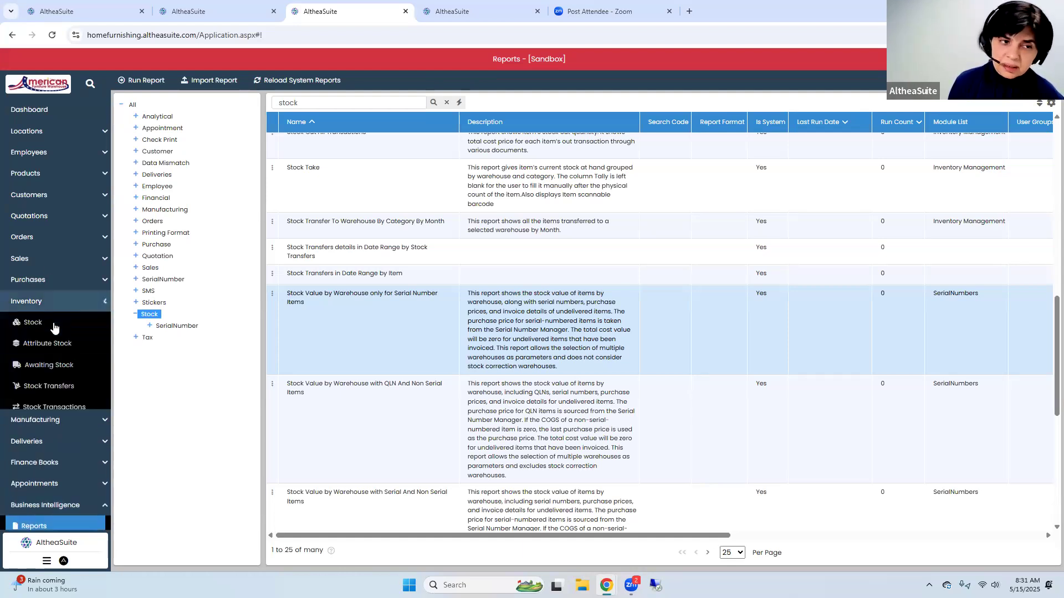
scroll(53, 417, down, 2)
click(48, 403)
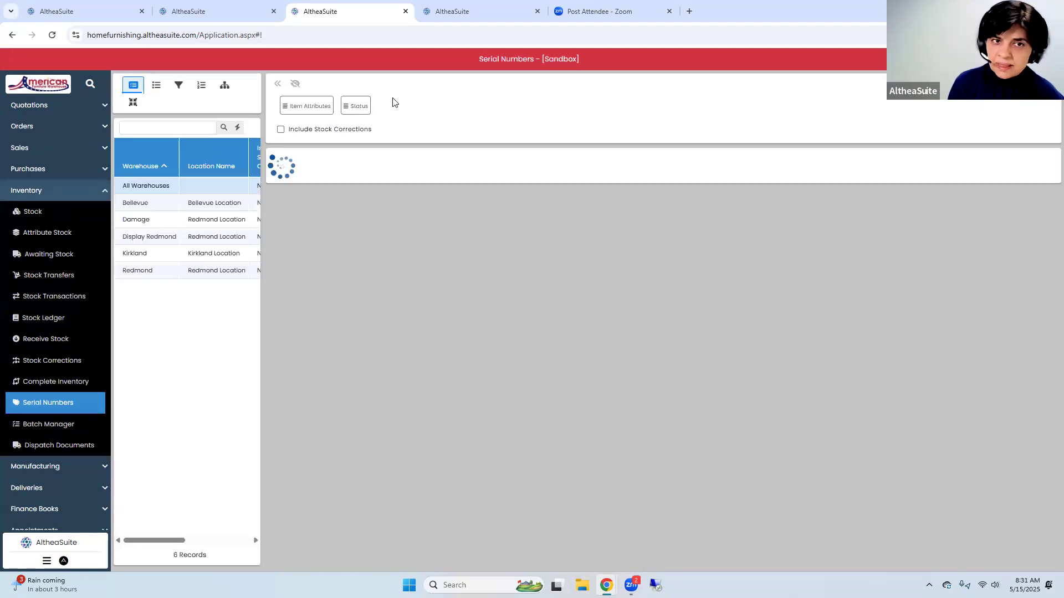
click(360, 106)
click(368, 129)
click(384, 187)
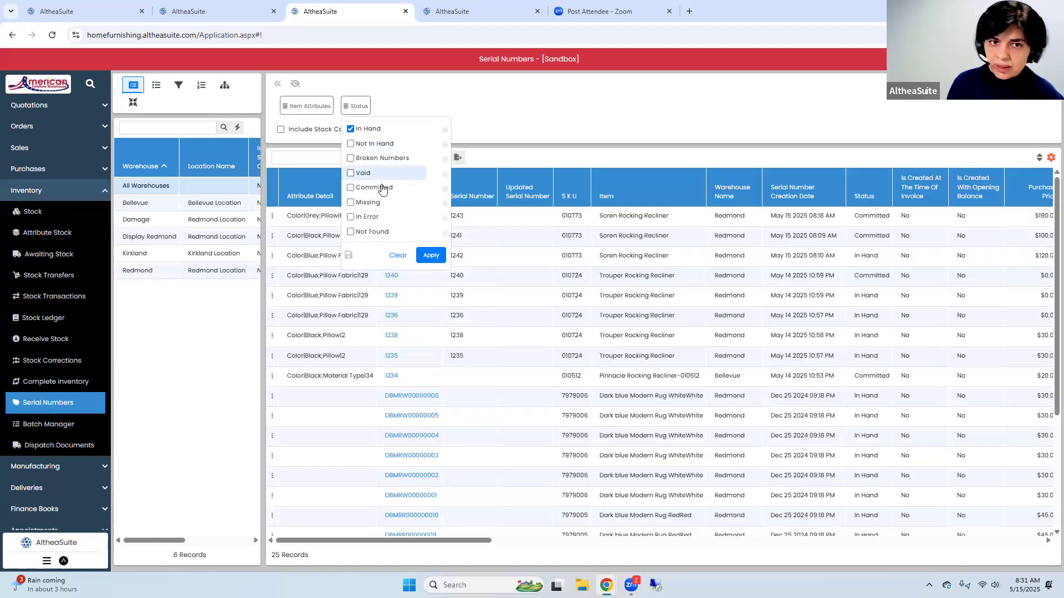
click(431, 256)
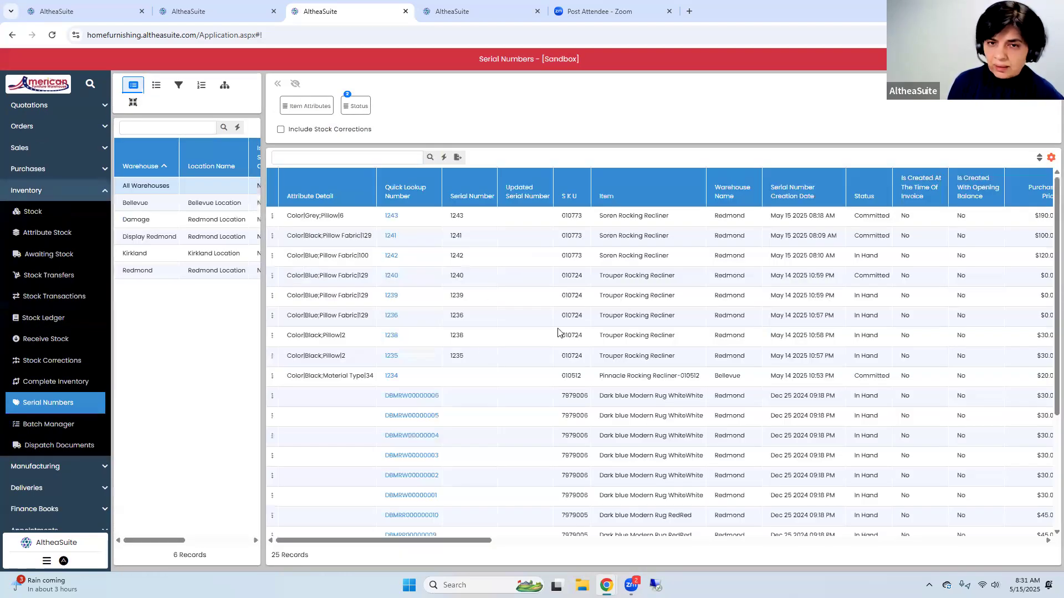
Examine the customer and status details of the serial numbers and select the Pinnacle Rocking Recliner entry with quick lookup number 1234
scroll(486, 543, right, 4)
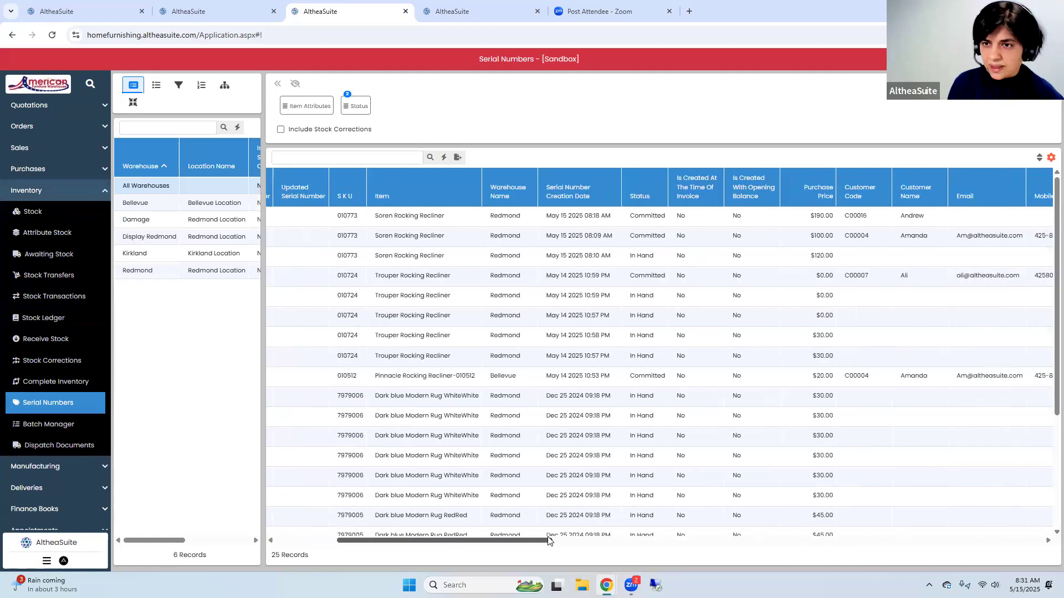
scroll(370, 543, left, 4)
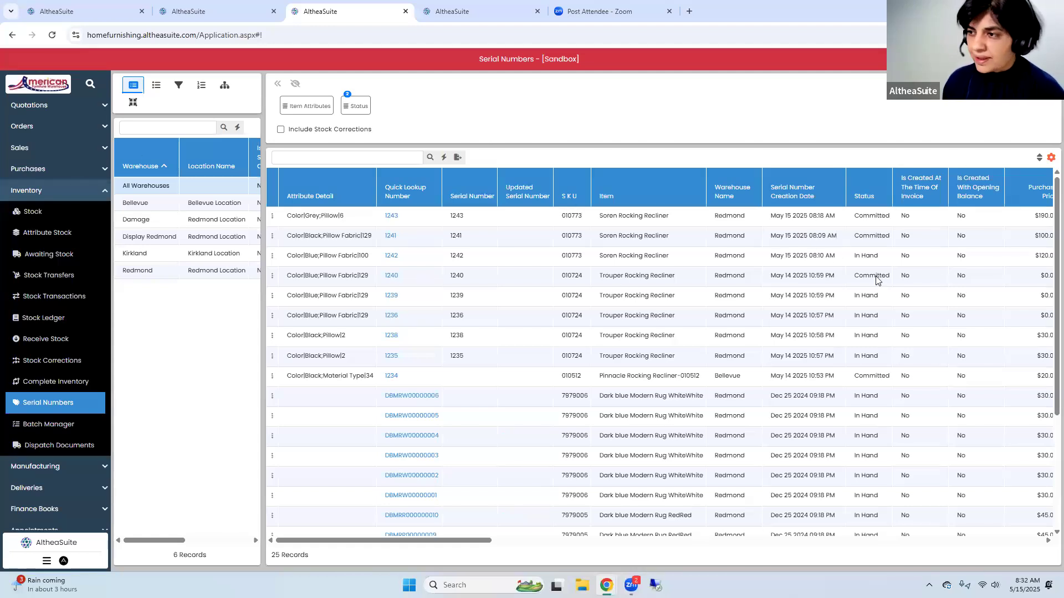
click(431, 379)
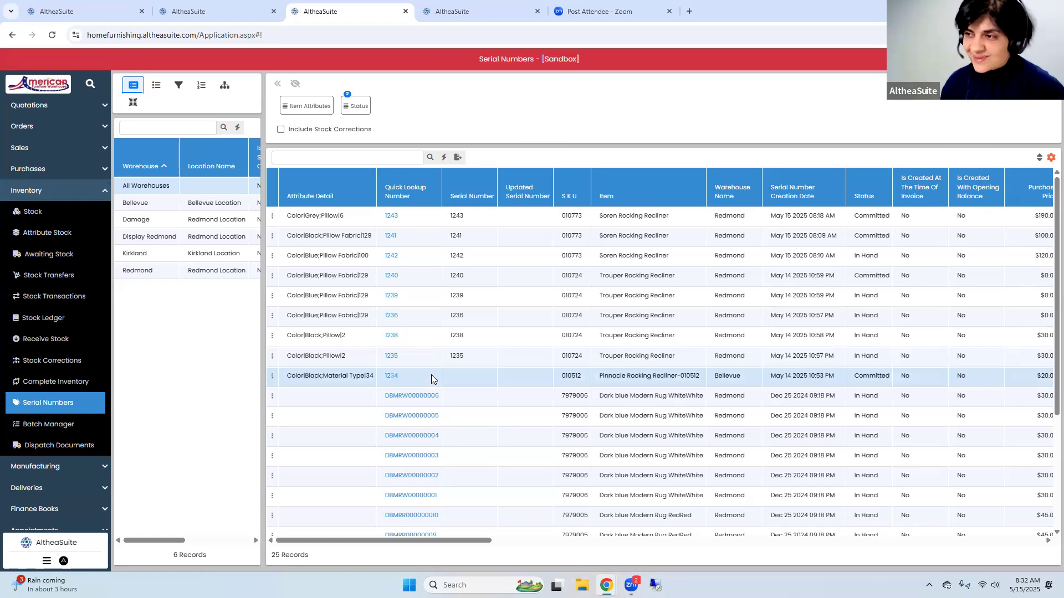